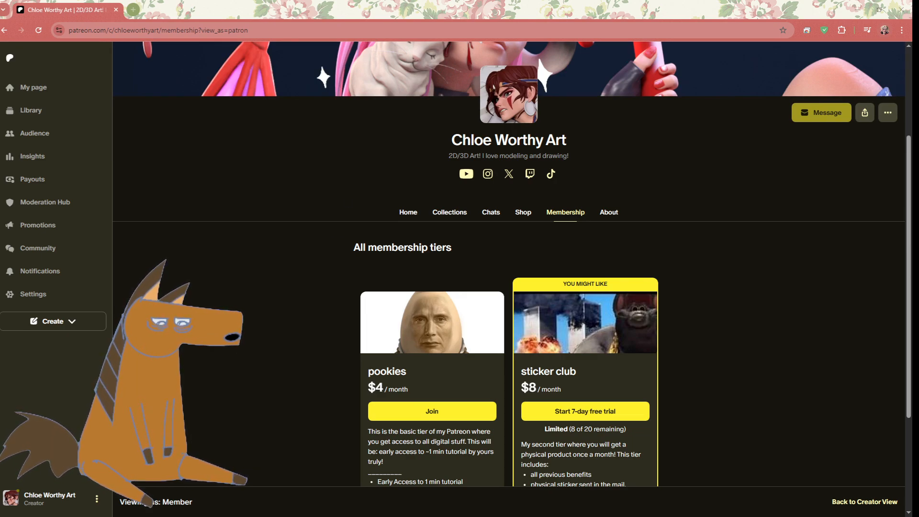
Step: Look over the Patreon membership tiers and the frutiger aero stickers post for March
scroll(766, 311, down, 2)
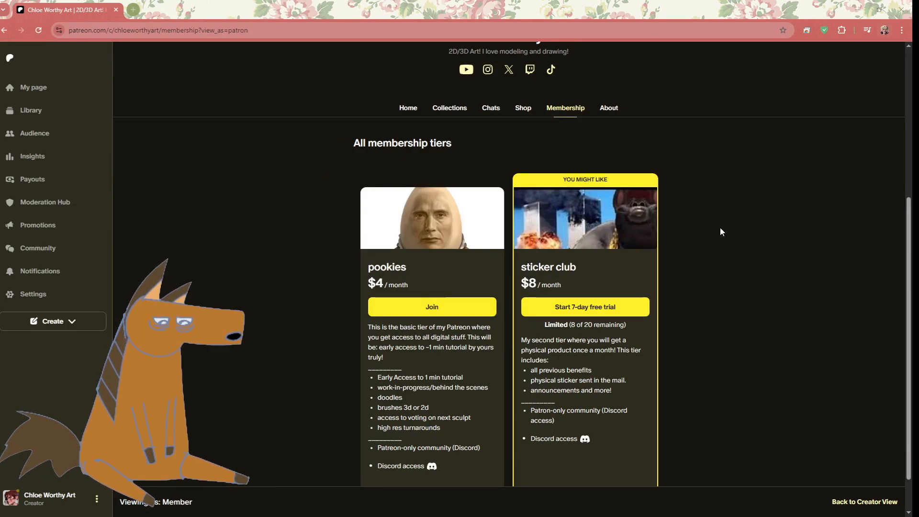
scroll(568, 185, up, 5)
scroll(441, 291, down, 4)
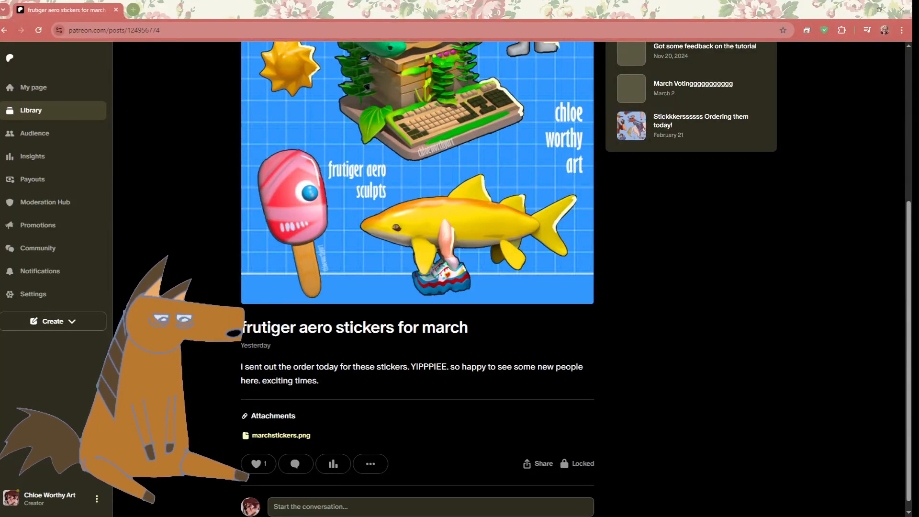
scroll(349, 253, up, 5)
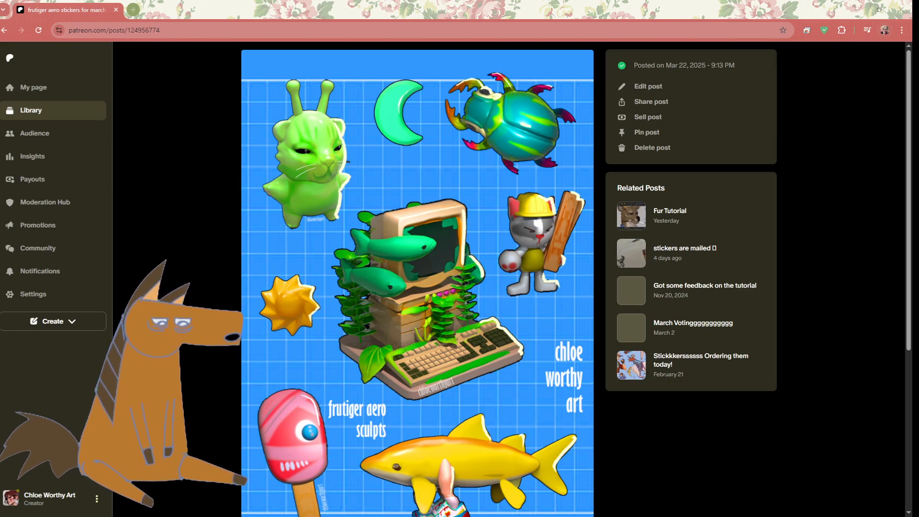
scroll(382, 162, down, 1)
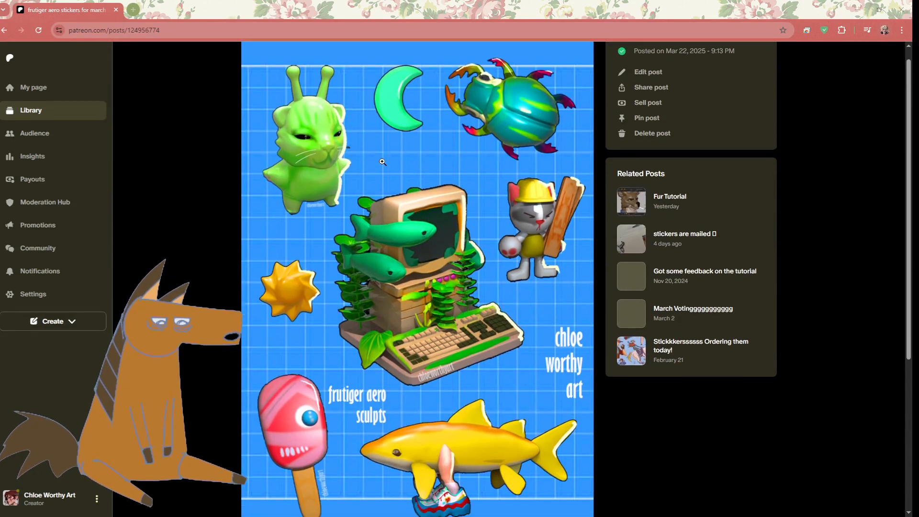
scroll(383, 162, down, 1)
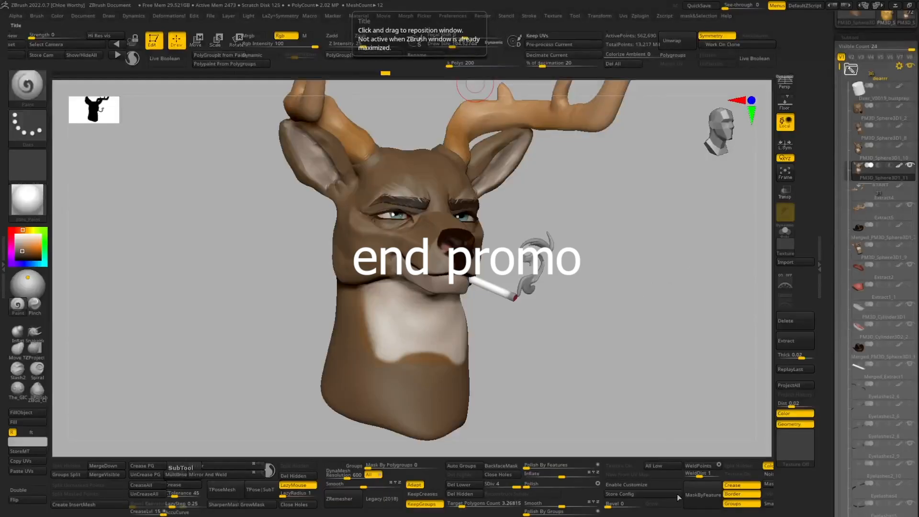
Step: In ZBrush, collapse the deer folder to review the fur, body, clothes and hat folders, and expand it again
mouse_move(614, 357)
mouse_down()
mouse_move(628, 355)
mouse_move(546, 347)
mouse_up()
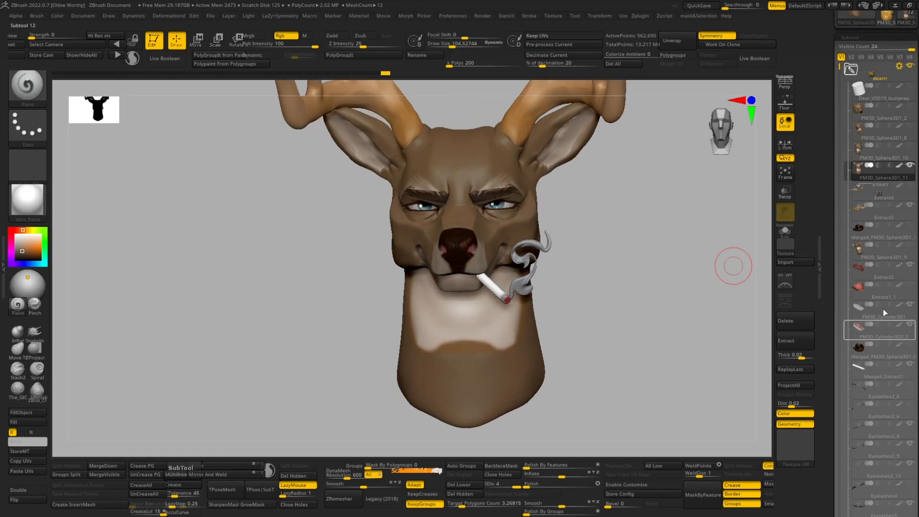
click(851, 68)
mouse_move(868, 99)
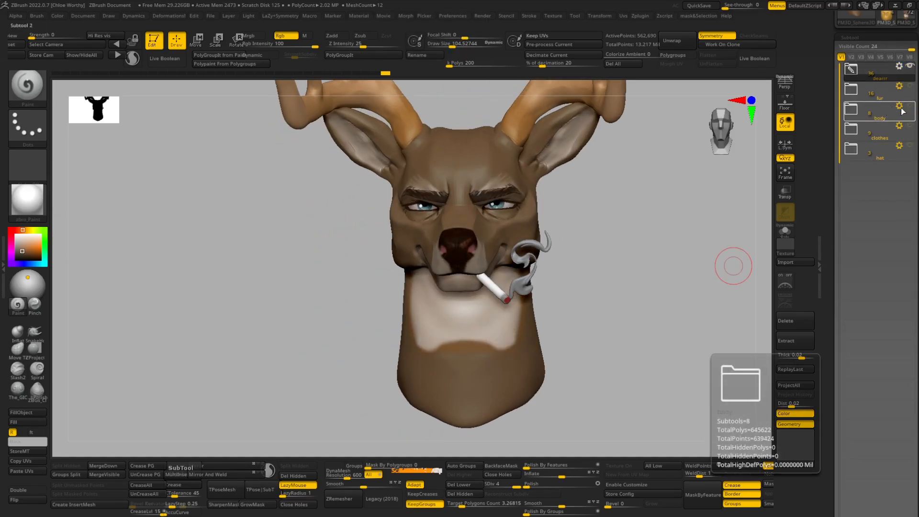
click(874, 88)
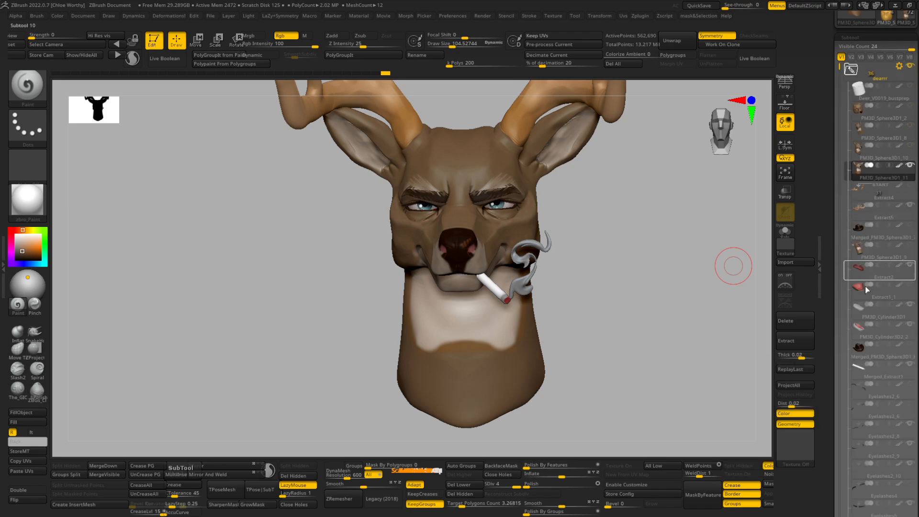
Step: Select the hat subtool and create a new subtool folder from it, keeping the name Untitled Folder
click(883, 265)
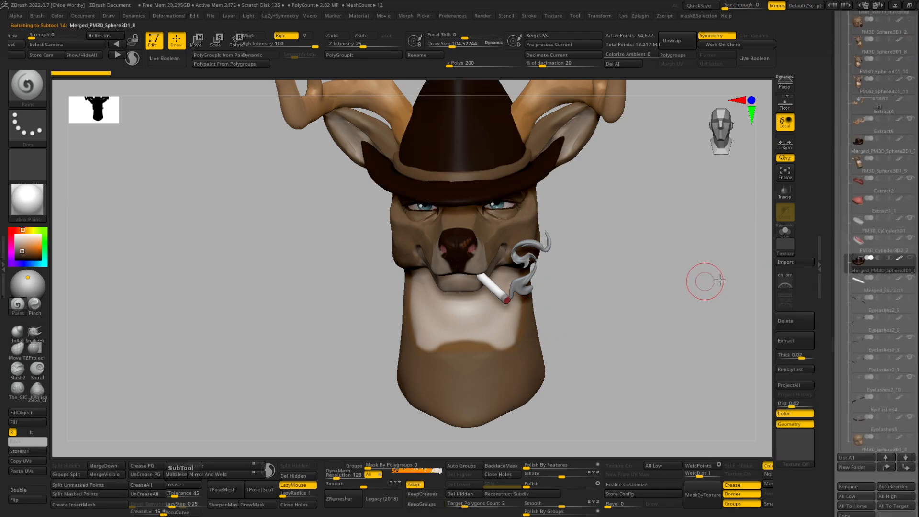
drag(703, 279, 722, 281)
key(ctrl+f)
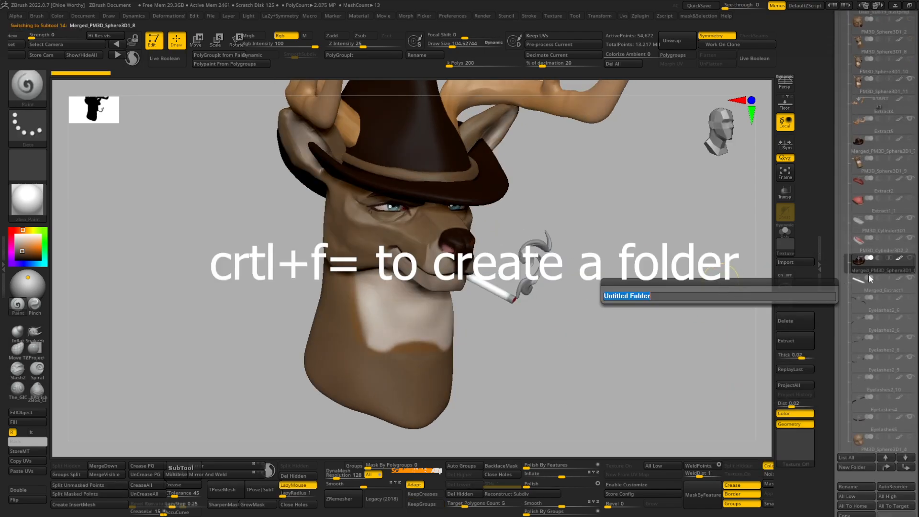
key(Return)
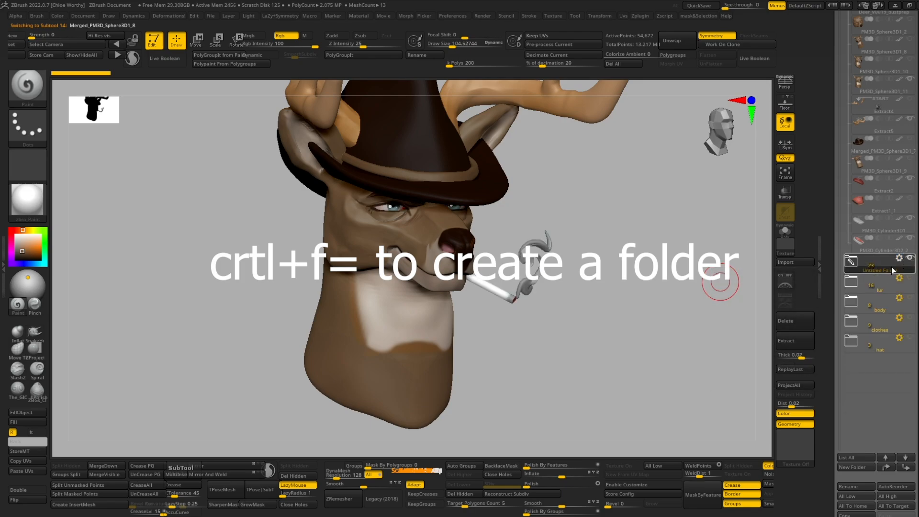
Step: Show the fur folder on the deer and examine the existing fur clumps around the cheek and neck
drag(536, 325, 712, 324)
click(879, 246)
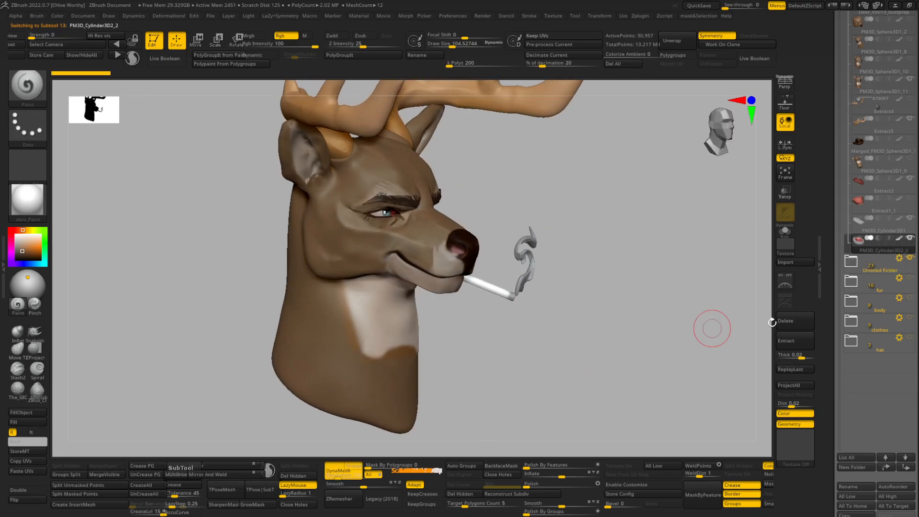
alt+drag(542, 186, 738, 376)
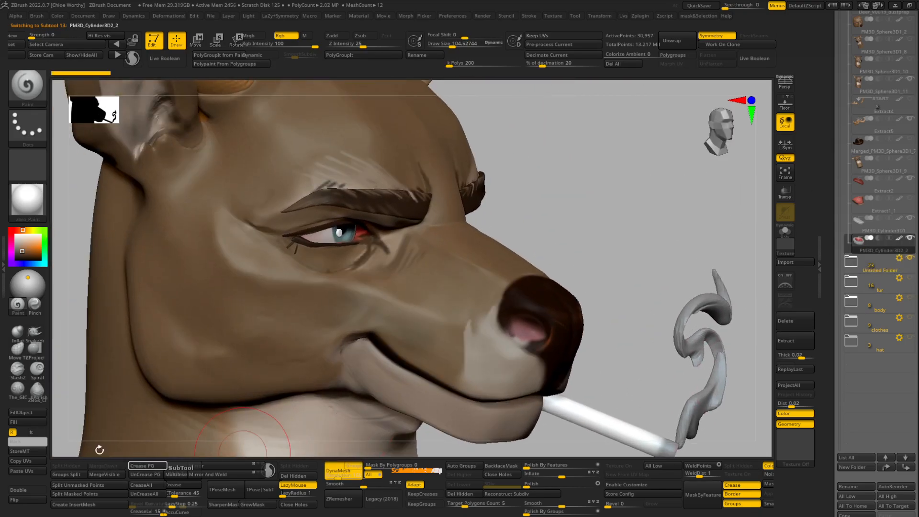
click(909, 279)
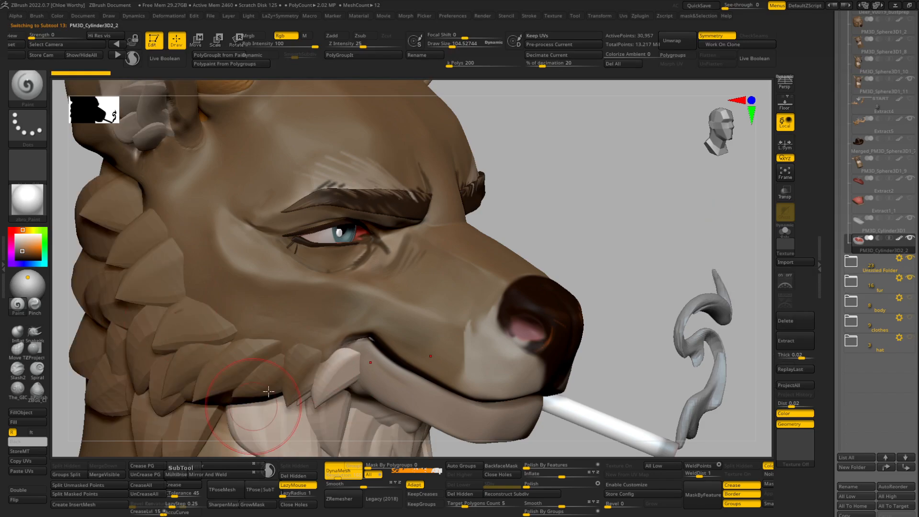
key(f)
drag(609, 229, 558, 246)
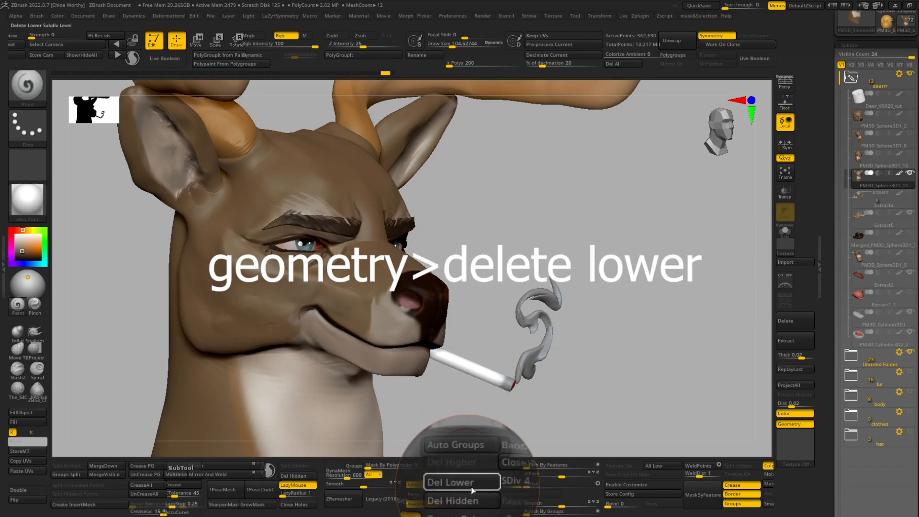
Step: Delete the lower subdivision levels of the deer head subtool in its geometry settings
drag(915, 450, 915, 321)
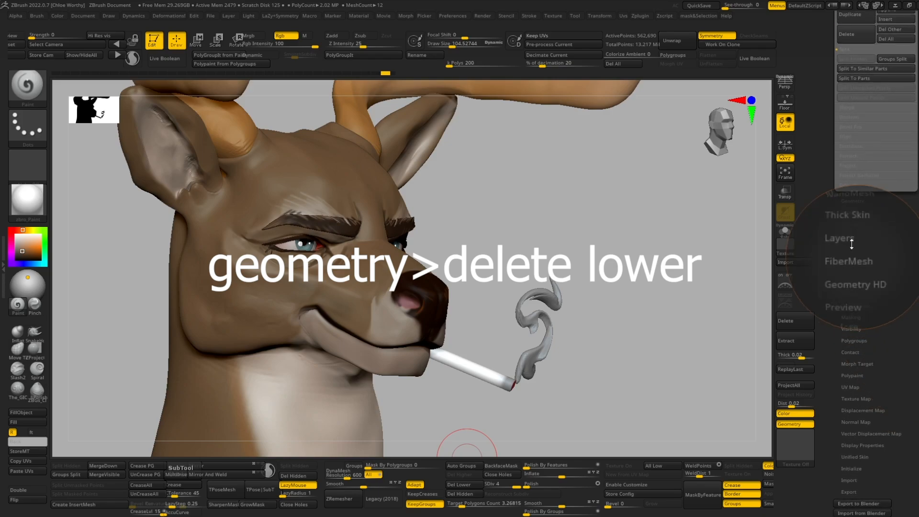
click(853, 200)
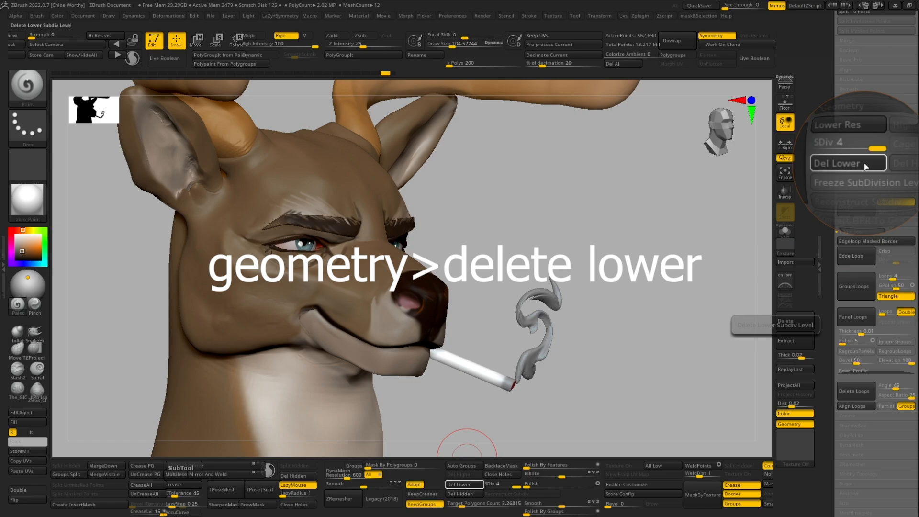
click(856, 164)
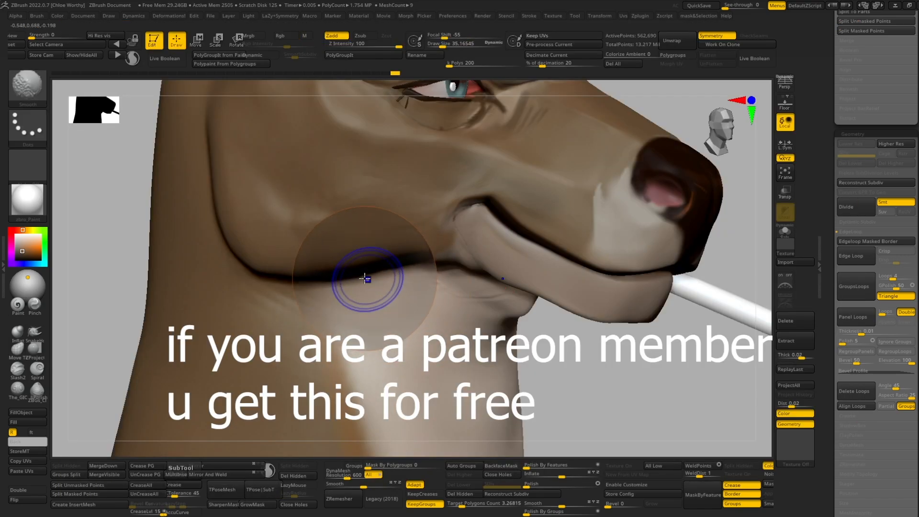
Step: Insert a fur clump on the deer's cheek with the custom insert mesh brush, mirrored by symmetry
drag(297, 249, 295, 259)
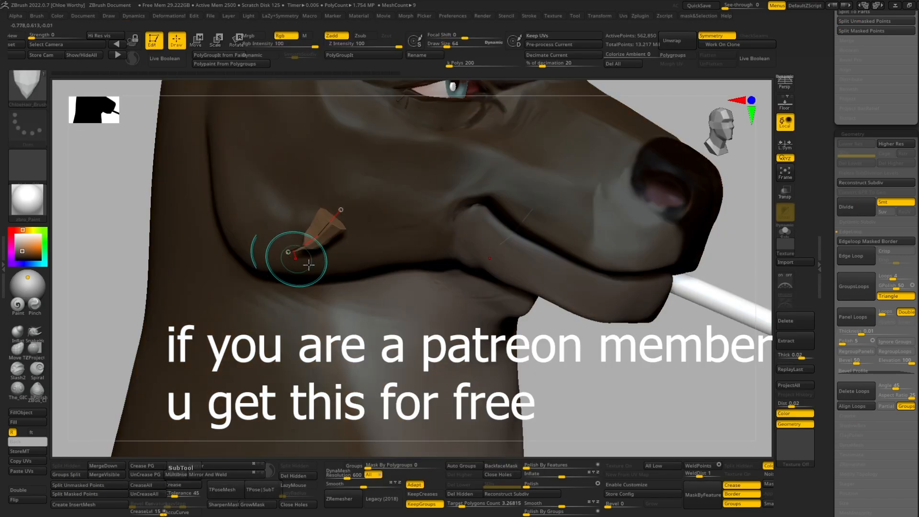
mouse_move(595, 375)
mouse_down()
mouse_move(595, 318)
mouse_move(393, 237)
mouse_up()
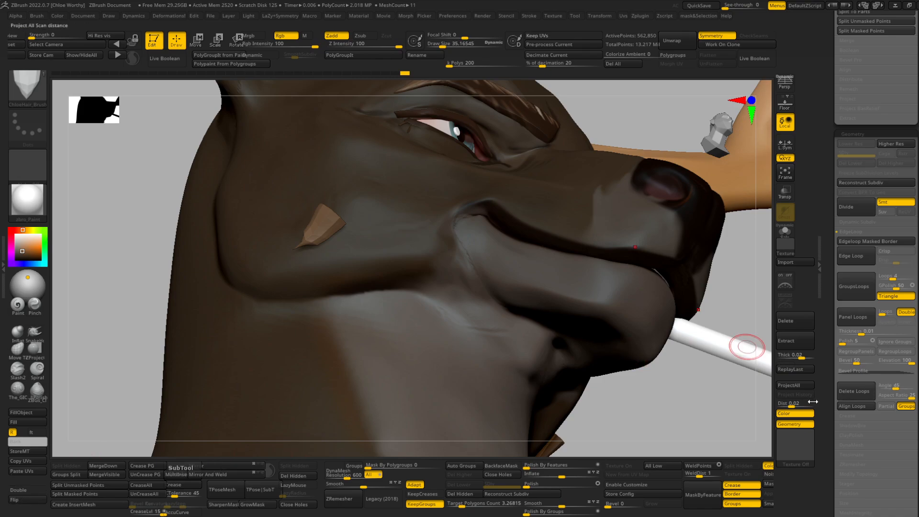
drag(101, 347, 177, 402)
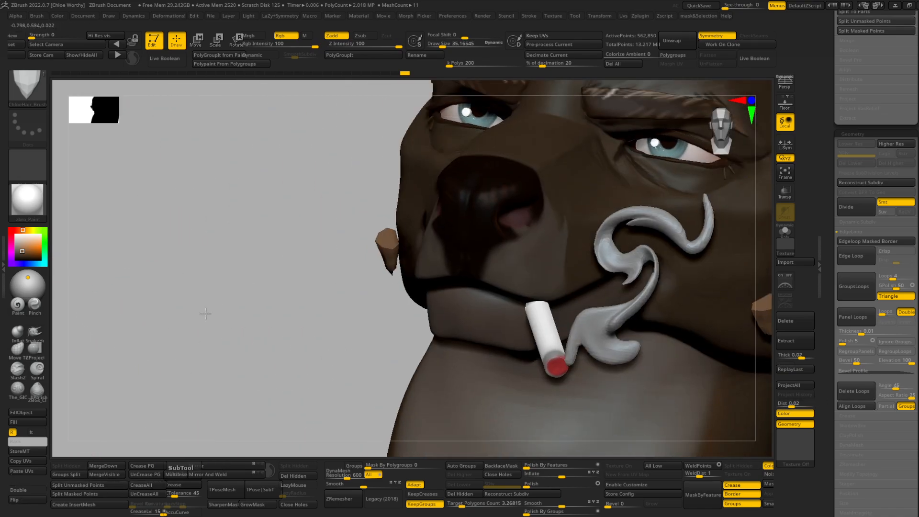
Step: Show the polygon wireframe and examine the polygroups of the fur clump inserted on the cheek
key(shift+f)
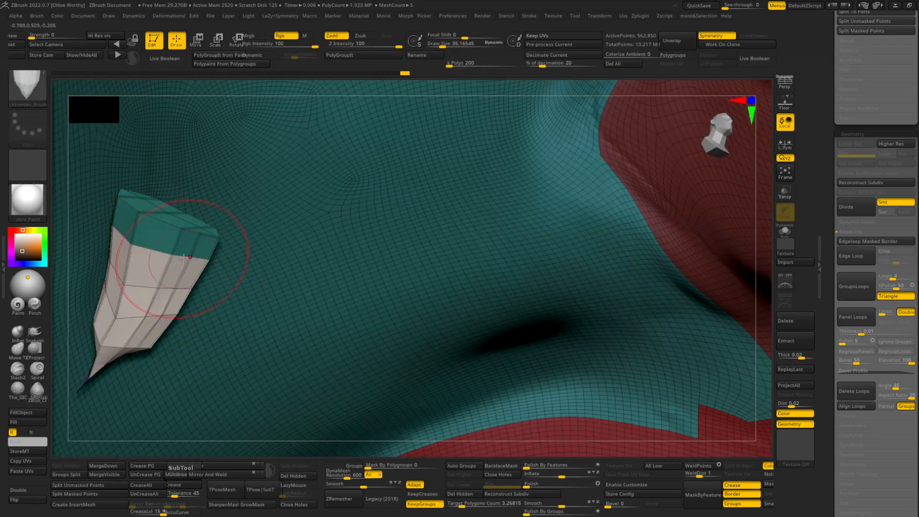
drag(176, 297, 183, 346)
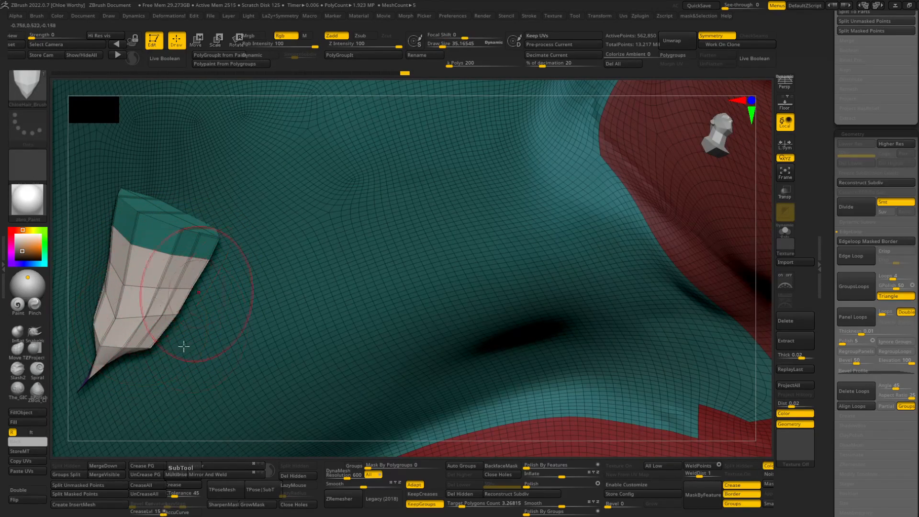
right_drag(223, 446, 192, 433)
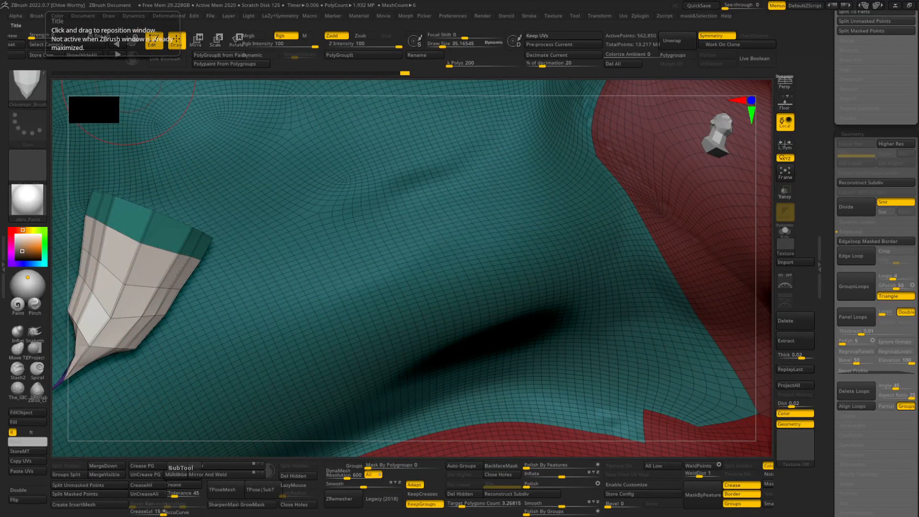
right_drag(388, 454, 308, 289)
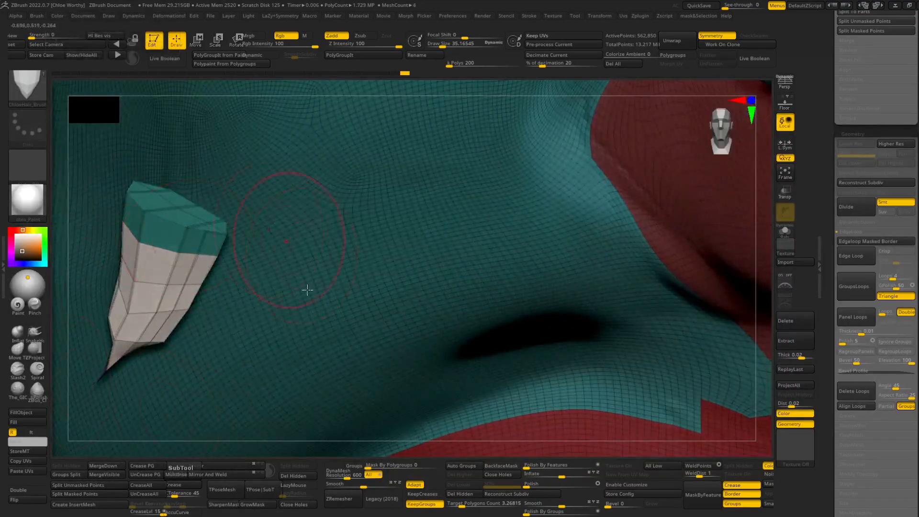
right_drag(234, 450, 237, 247)
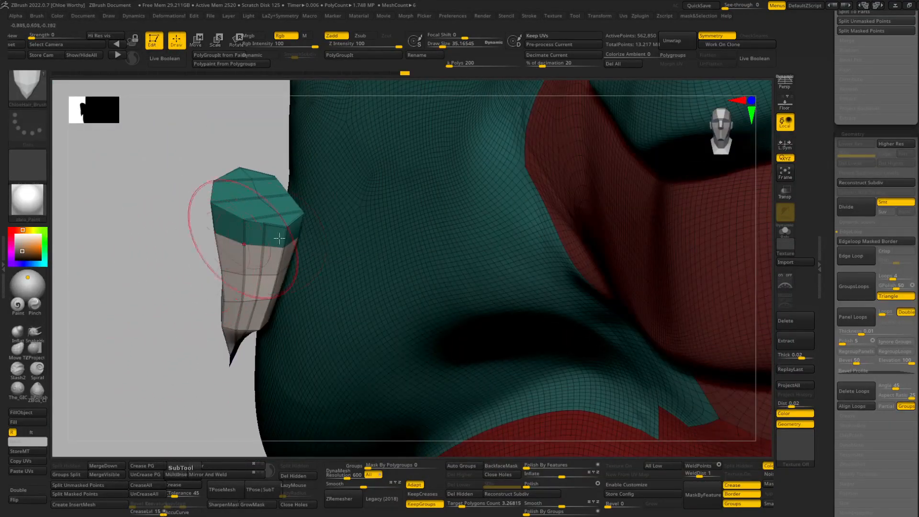
Step: Split the cheek fur clump into its own subtool and assign all its polygons to one polygroup, leaving no mask
click(479, 495)
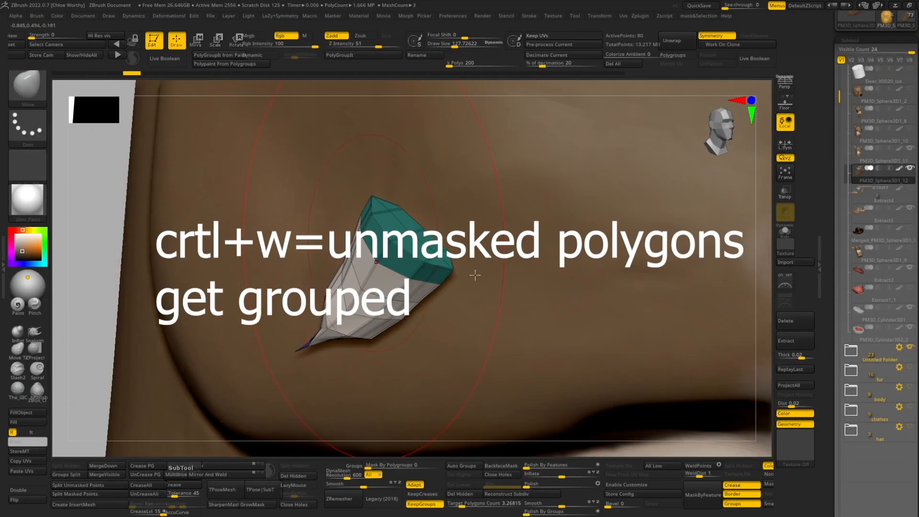
key(ctrl+w)
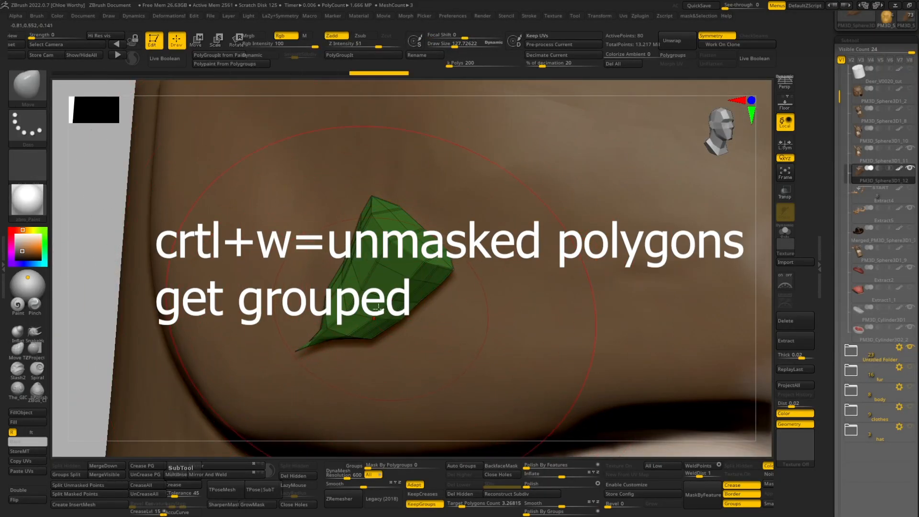
key(s)
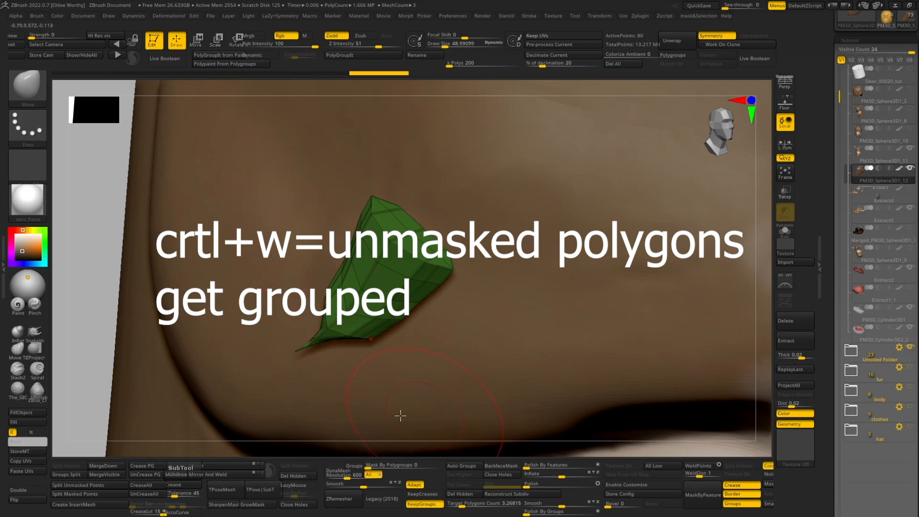
mouse_move(371, 399)
ctrl+mouse_down()
mouse_move(292, 335)
mouse_move(329, 425)
ctrl+mouse_up()
mouse_move(573, 265)
ctrl+mouse_down()
mouse_move(531, 177)
mouse_move(457, 285)
mouse_move(575, 309)
ctrl+mouse_up()
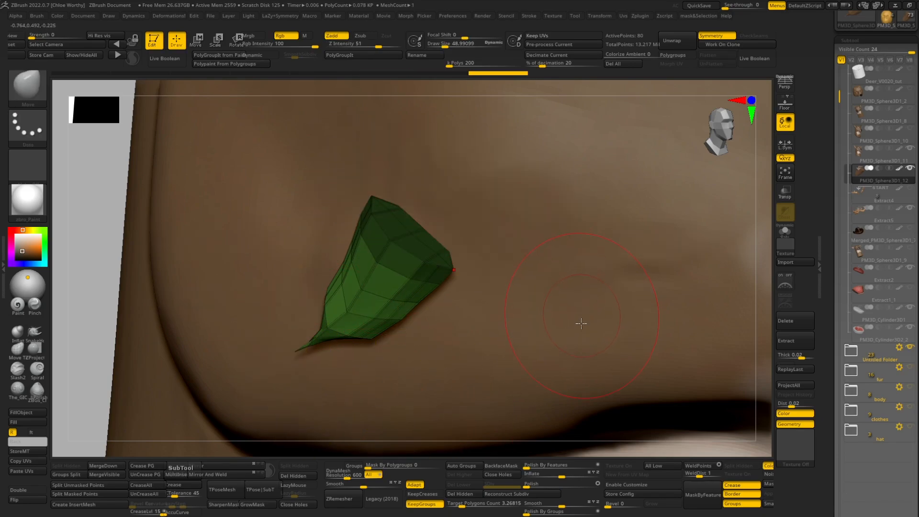
Step: Smooth the fur clump with Polish By Features and place the transform gizmo on its surface
click(538, 465)
drag(522, 435, 392, 397)
drag(145, 289, 208, 294)
key(w)
alt+click(374, 249)
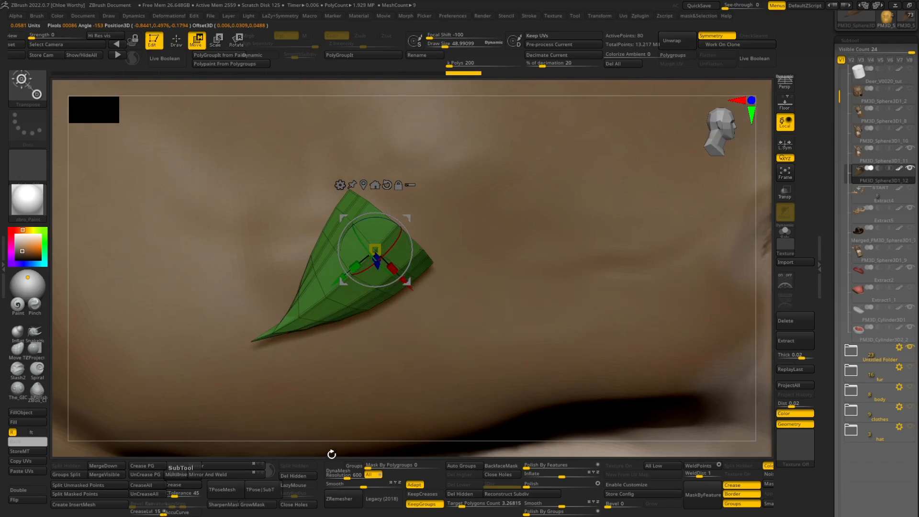
mouse_move(332, 454)
mouse_down()
mouse_move(286, 424)
mouse_move(507, 435)
mouse_move(369, 258)
mouse_up()
key(q)
key(w)
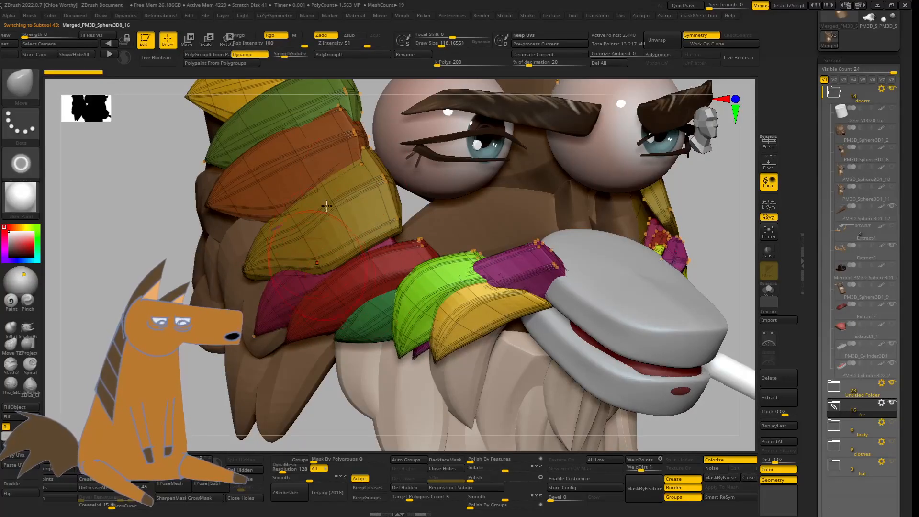
Step: Hide the polygon wireframe on the fur subtool and toggle its dynamic subdivision
key(shift+f)
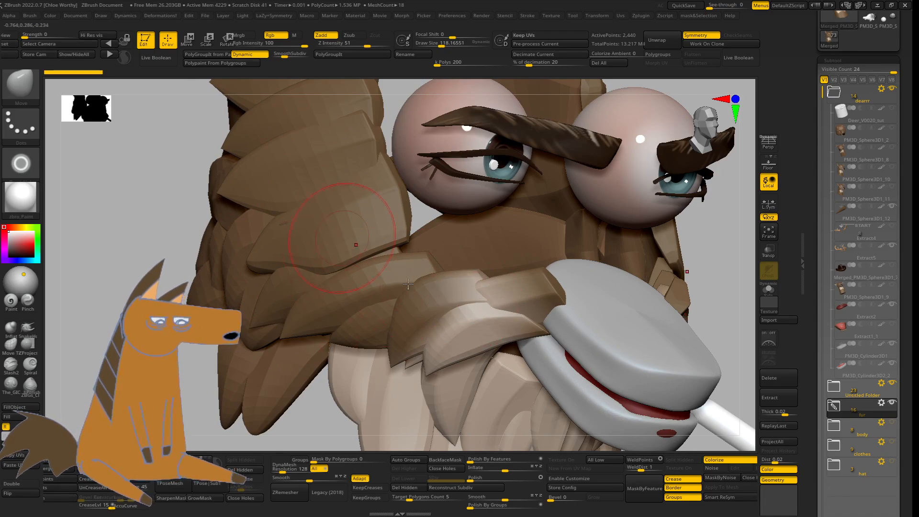
drag(89, 243, 106, 225)
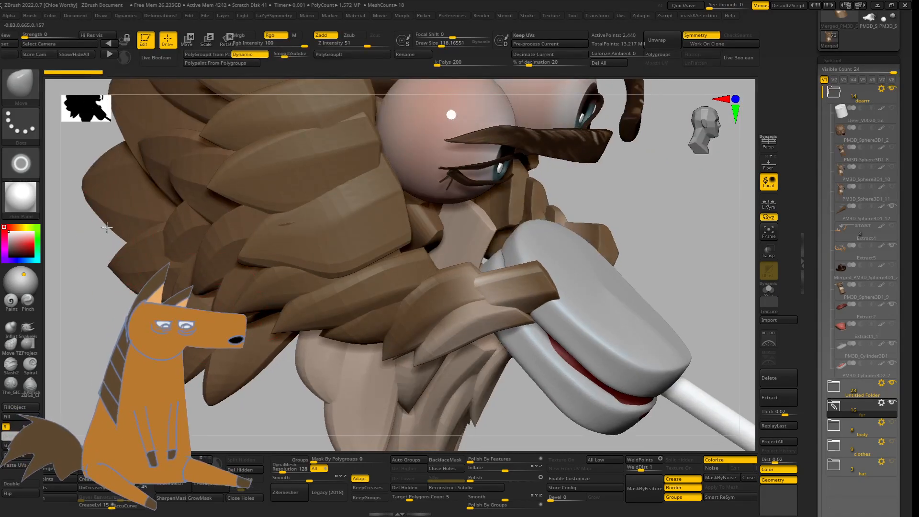
click(258, 54)
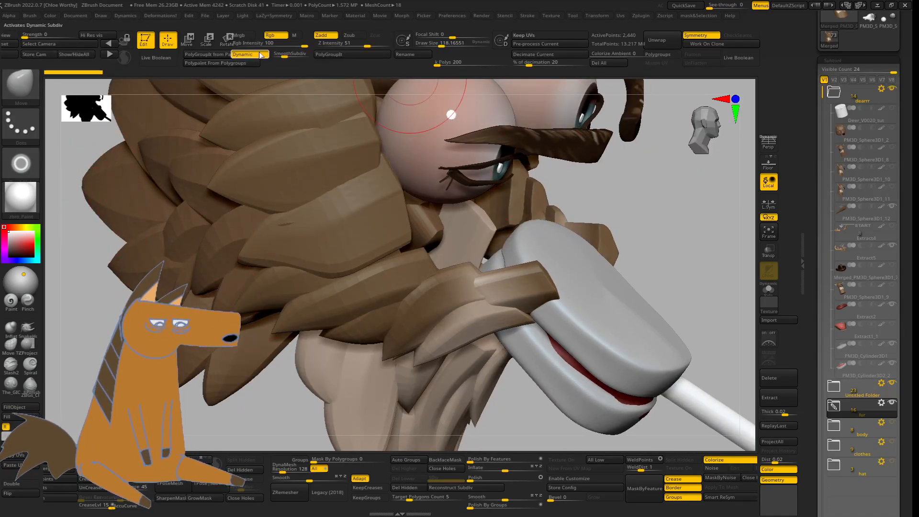
Step: Turn on dynamic subdivision for the fur subtool and show the deer's head mesh together with its fur
click(259, 54)
drag(739, 234, 708, 227)
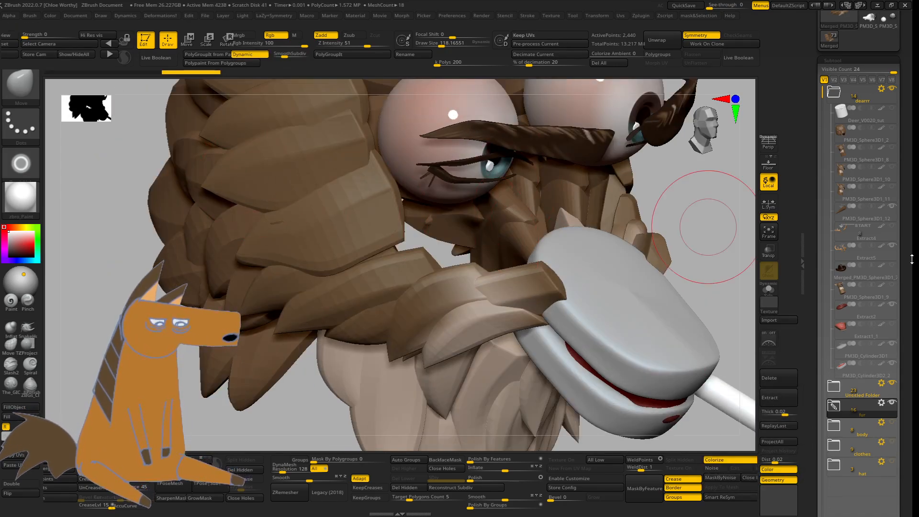
click(893, 186)
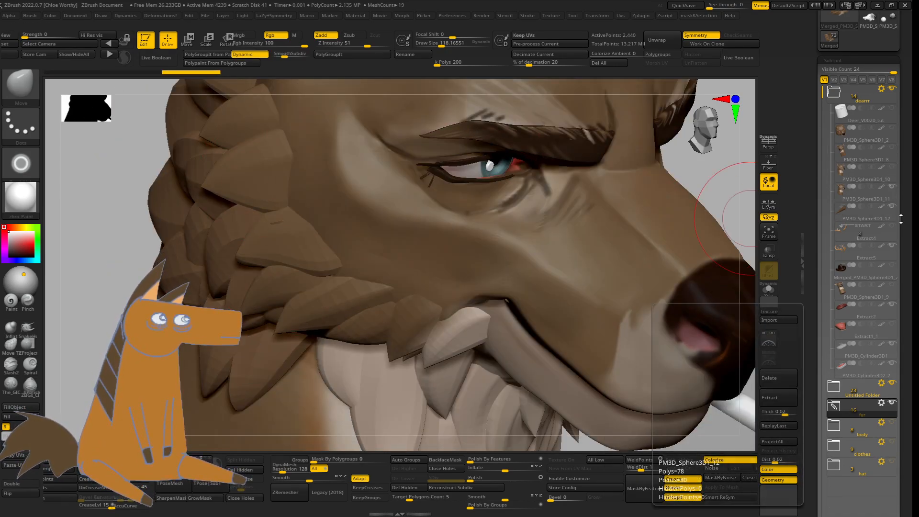
click(892, 187)
click(878, 170)
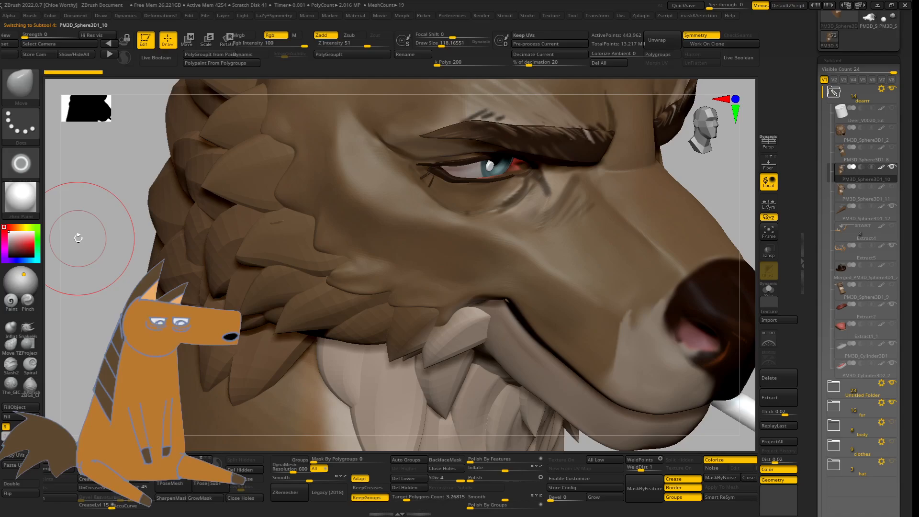
drag(78, 238, 158, 197)
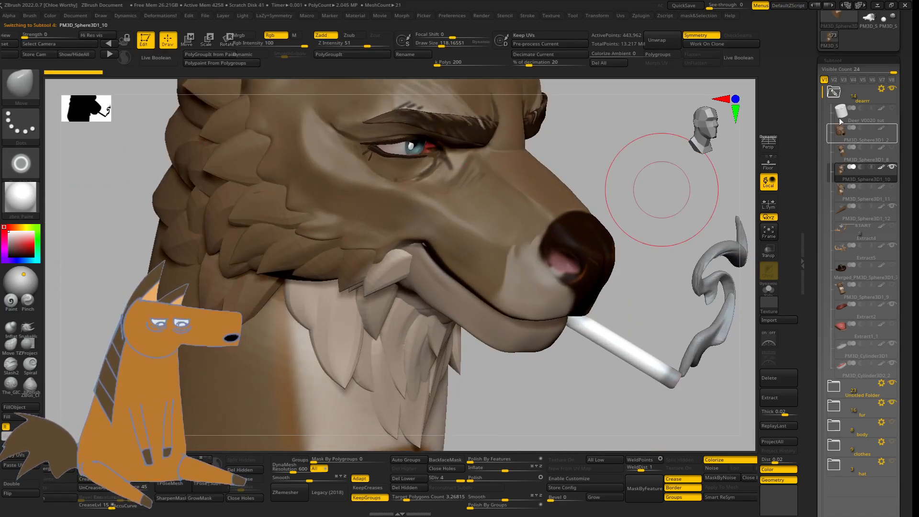
Step: Collapse the deer folder and adjust the folder visibility so the head shows with the fur and without the hat
click(833, 92)
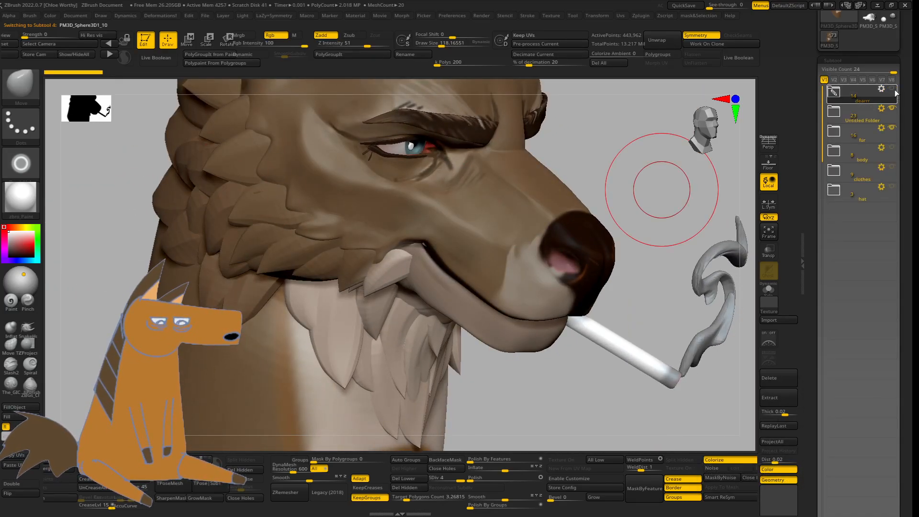
click(891, 110)
alt+click(335, 308)
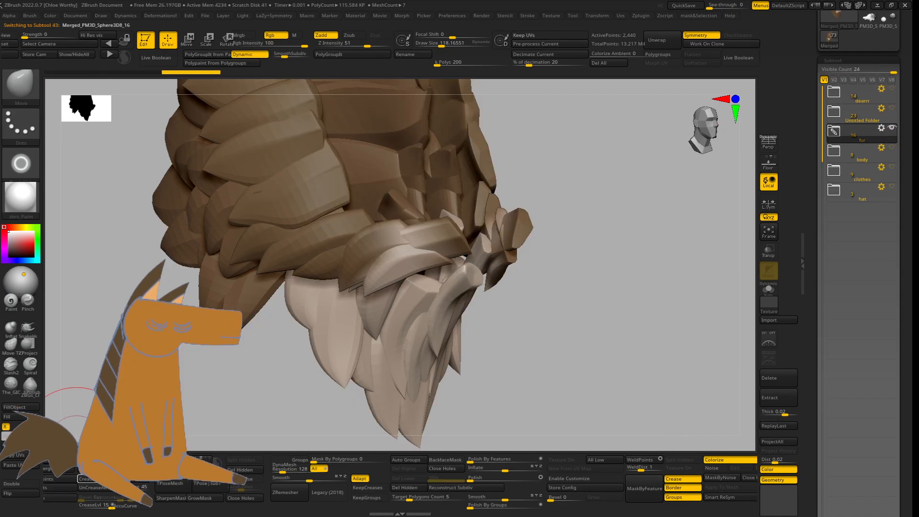
drag(58, 507, 109, 506)
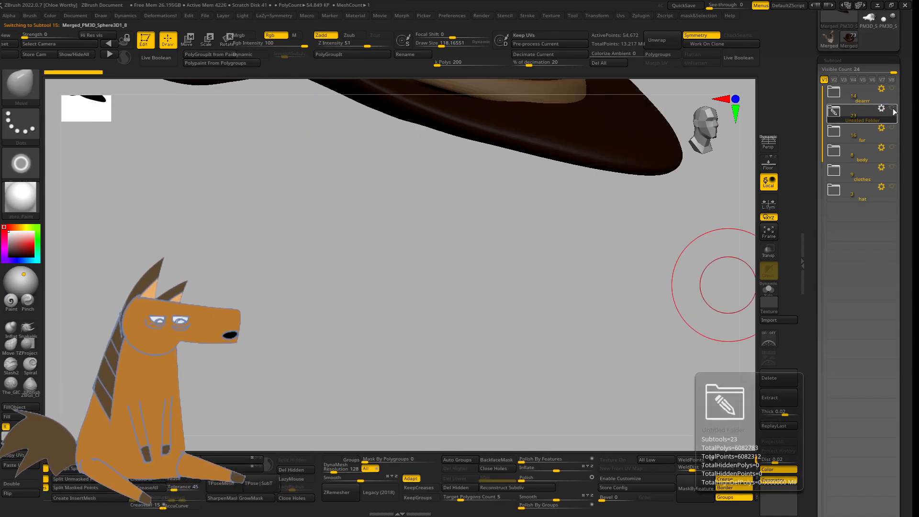
click(891, 89)
click(835, 93)
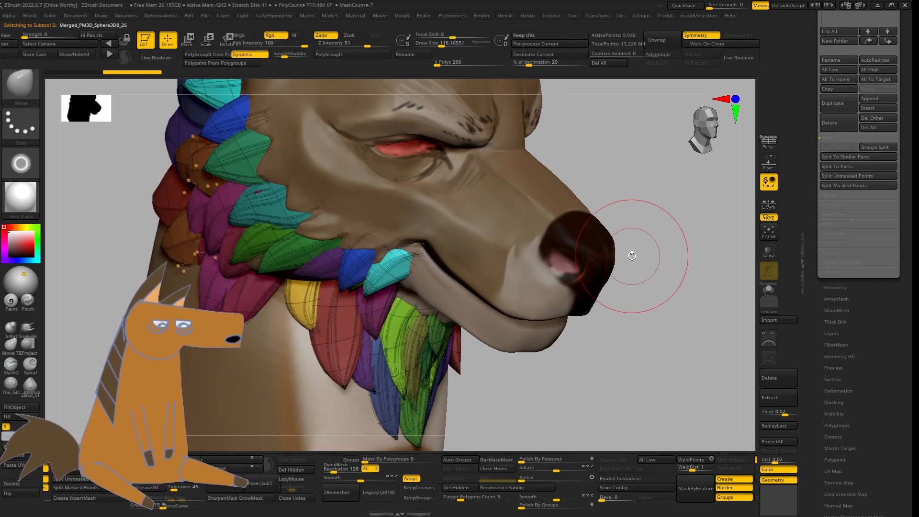
Step: Try dividing the fur mesh with dynamic subdivision off, undo the divisions and restore the dynamic preview
key(shift+d)
key(ctrl+d)
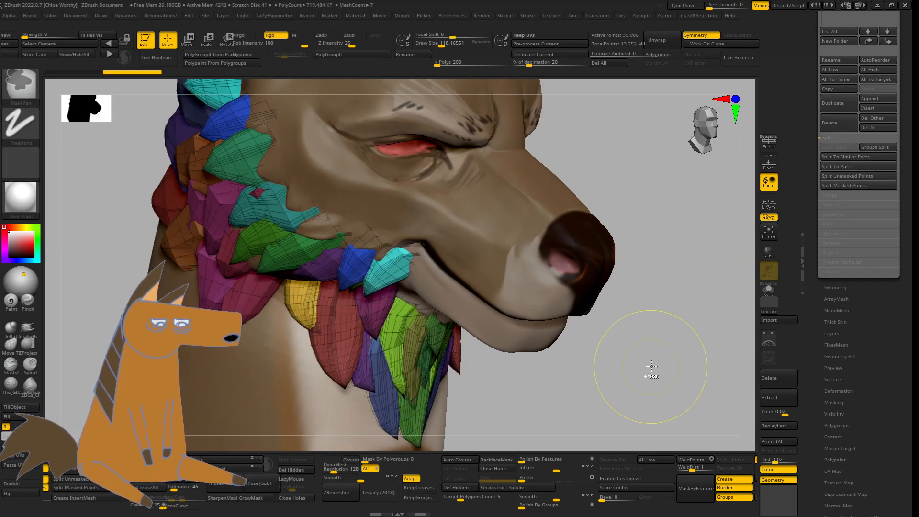
key(ctrl+d)
key(ctrl+z)
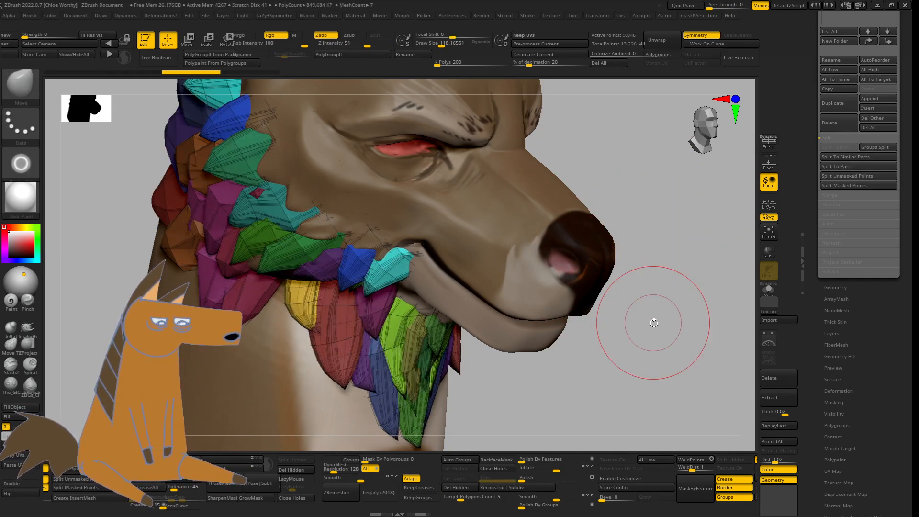
key(ctrl+z)
key(ctrl+z)
key(shift+d)
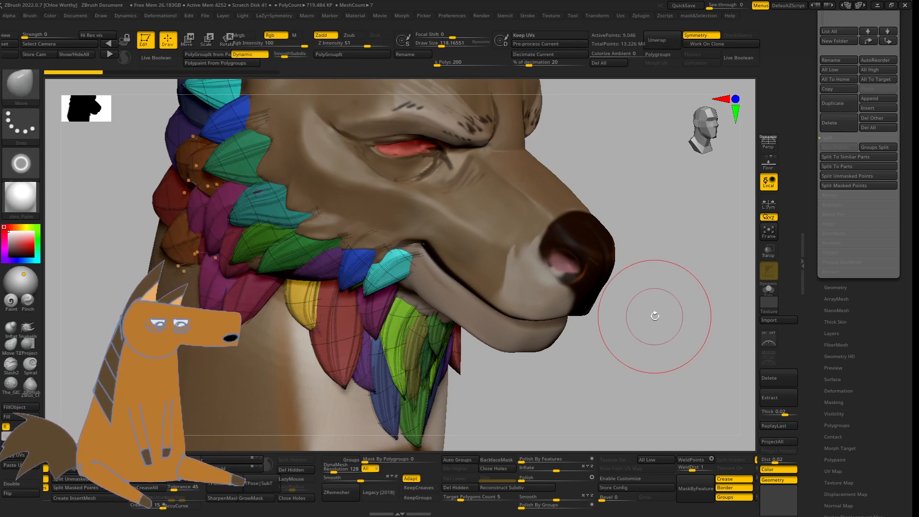
Step: Turn off dynamic subdivision on the fur subtool and divide its geometry up to subdivision level 4
key(shift+d)
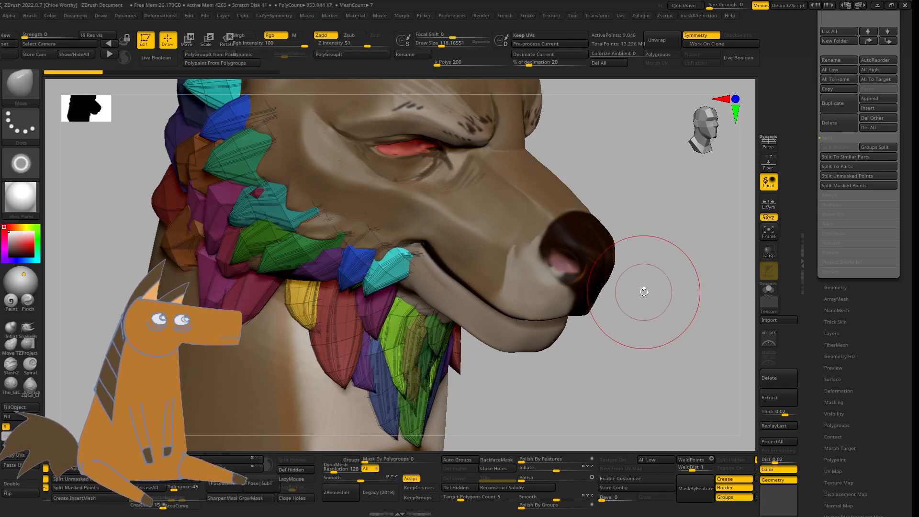
key(ctrl+d)
key(ctrl+d)
key(ctrl+d)
key(ctrl+z)
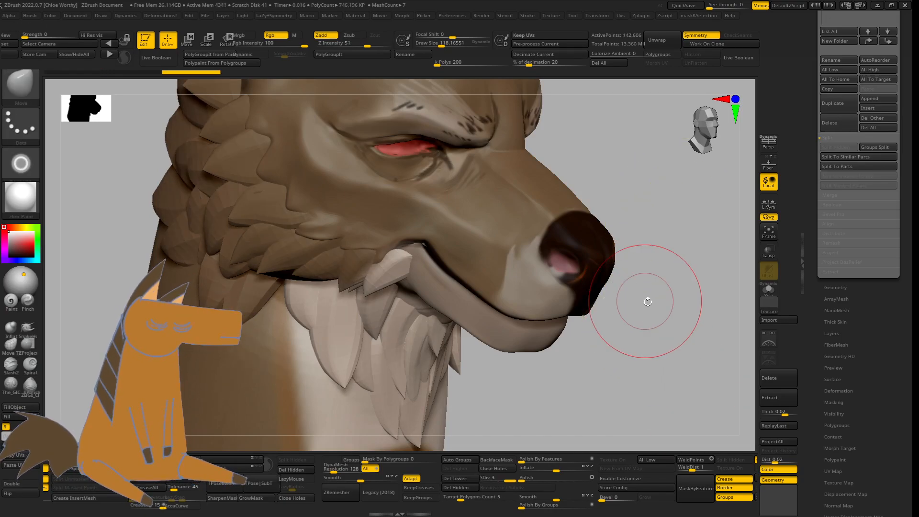
key(ctrl+d)
drag(648, 299, 422, 300)
drag(228, 245, 60, 312)
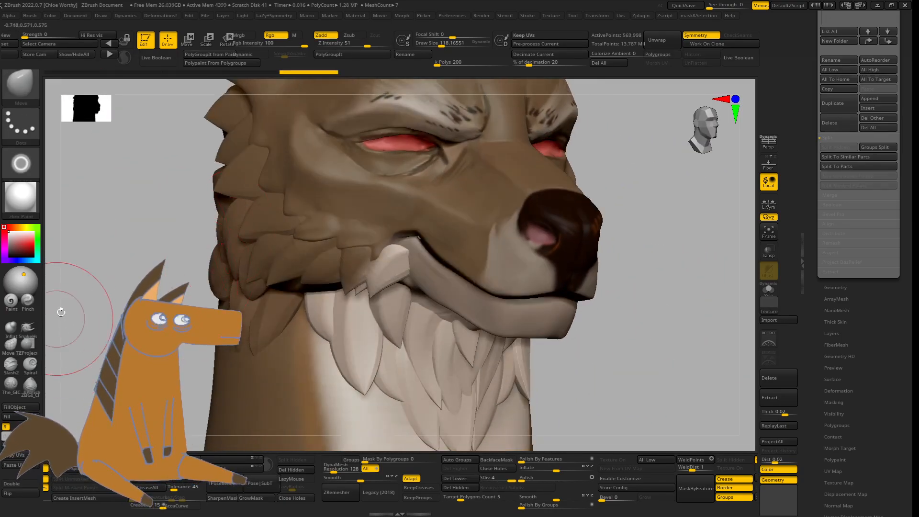
Step: Try painting light test strokes on the subdivided cheek fur with the Paint brush at different draw sizes
click(11, 300)
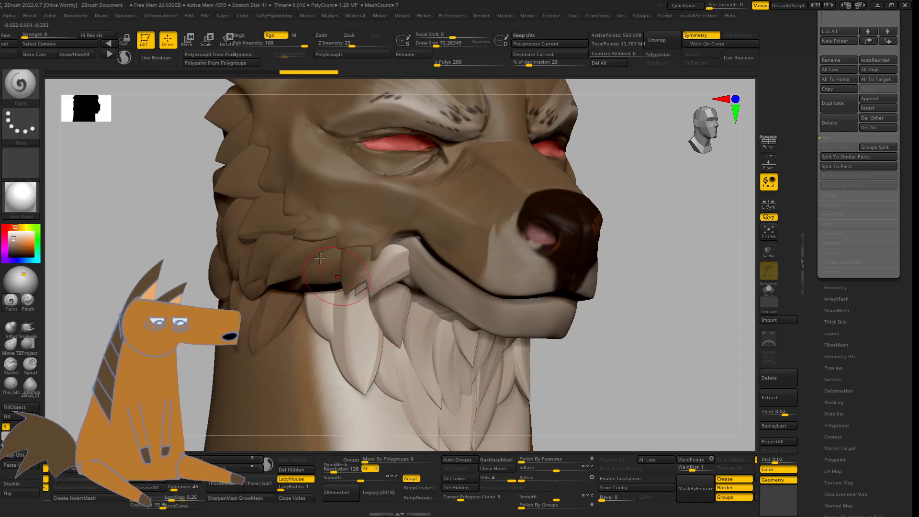
drag(279, 244, 256, 236)
key(ctrl+z)
key(s)
drag(290, 187, 272, 204)
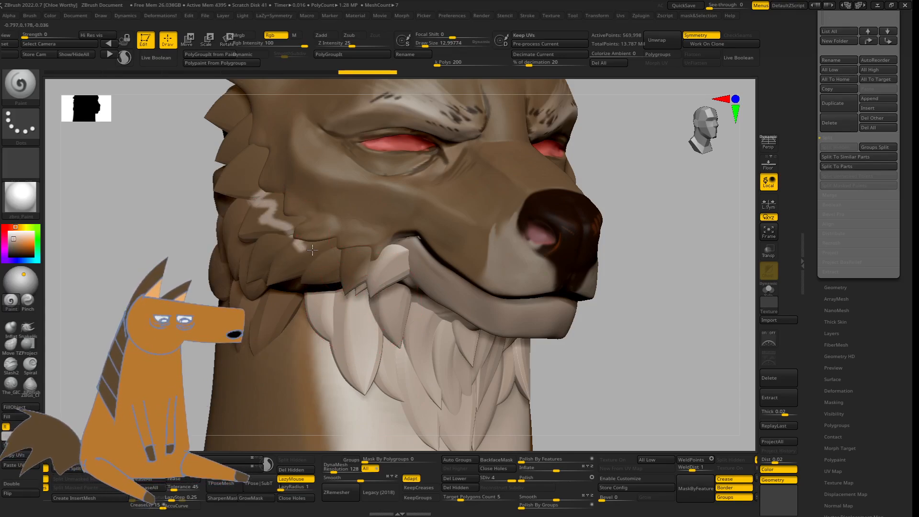
drag(367, 209, 314, 196)
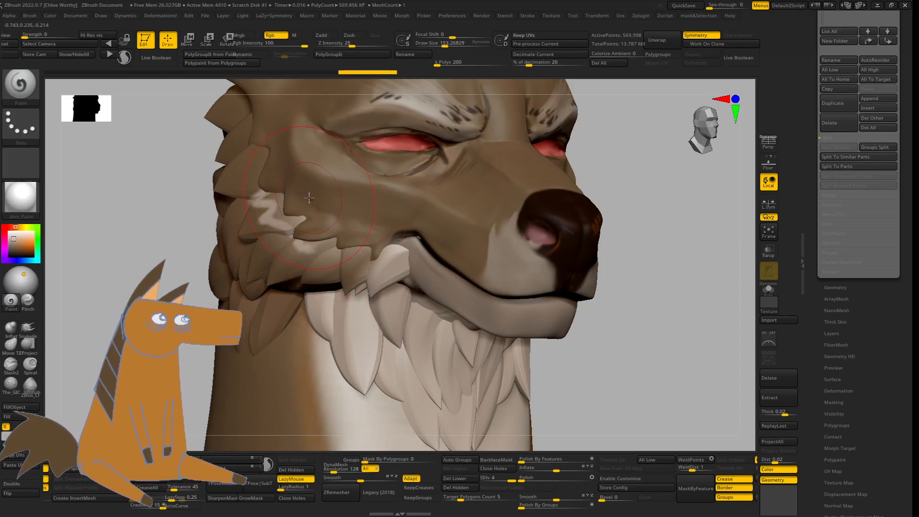
drag(247, 240, 276, 250)
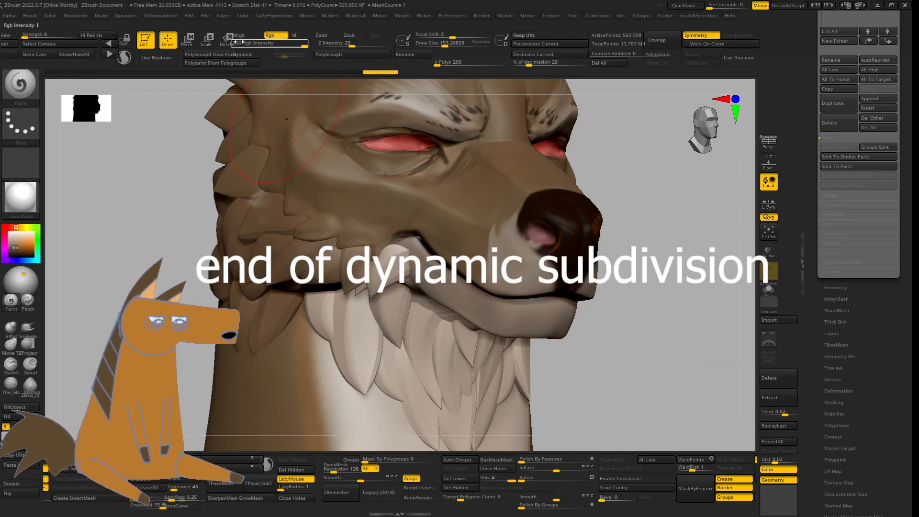
Step: Mask the jaw and cheek area of the head and extract it at 0.02 thickness as a fur guide
drag(65, 222, 179, 216)
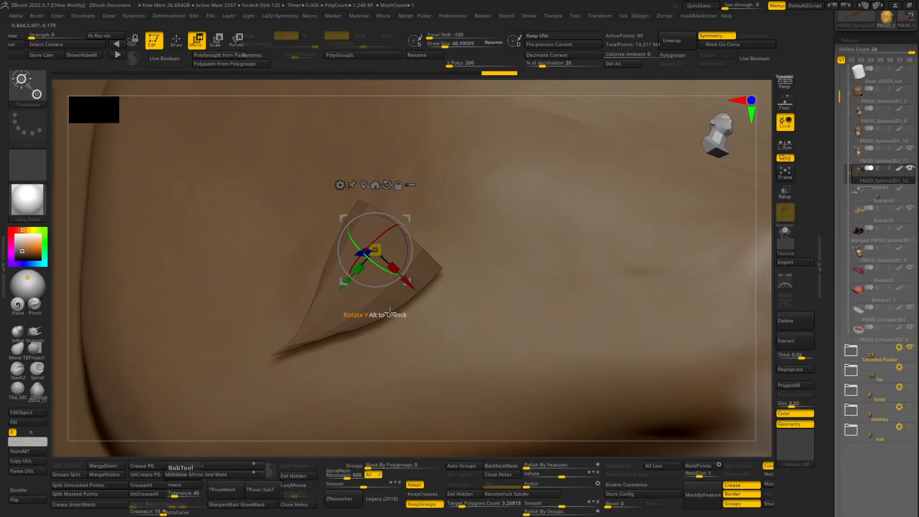
mouse_move(375, 452)
mouse_down()
mouse_move(338, 445)
mouse_move(407, 459)
mouse_move(395, 328)
mouse_move(443, 447)
mouse_up()
key(q)
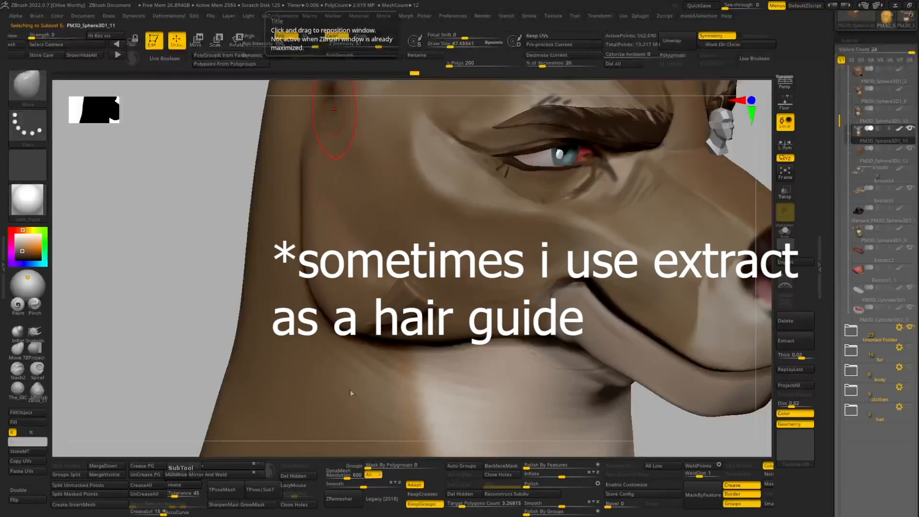
drag(135, 353, 76, 354)
mouse_move(316, 230)
mouse_down()
mouse_move(359, 235)
mouse_move(447, 306)
mouse_move(524, 314)
mouse_up()
click(790, 343)
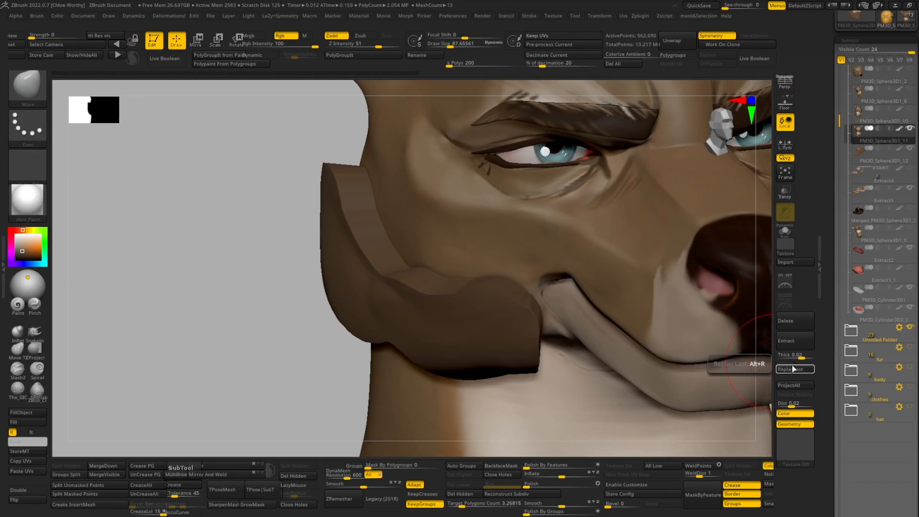
click(788, 364)
Step: Smooth the extracted cheek guide and choose the Move brush for shaping it
mouse_move(348, 322)
shift+mouse_down()
mouse_move(407, 262)
mouse_move(341, 263)
mouse_move(388, 247)
mouse_move(383, 218)
mouse_move(404, 213)
shift+mouse_up()
key(b)
key(t)
key(d)
key(ctrl+z)
key(b)
key(m)
key(v)
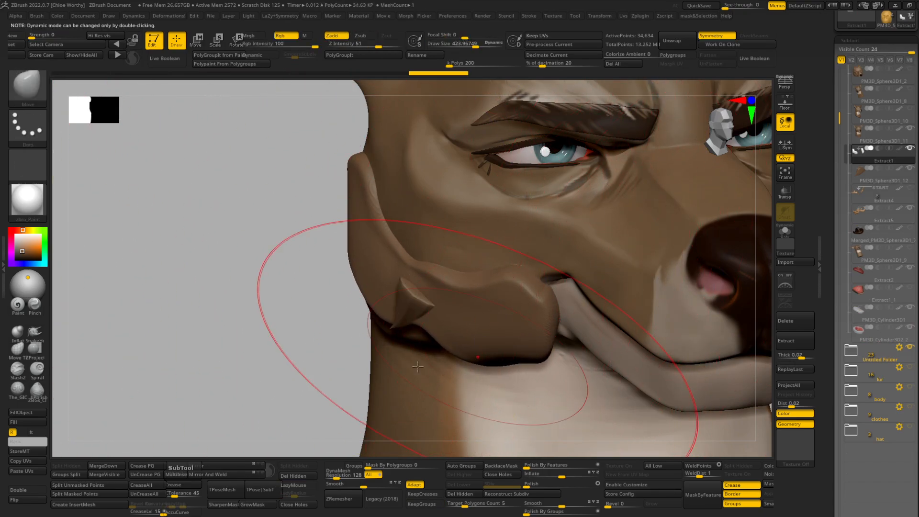
shift+drag(361, 330, 343, 290)
Step: Try to reposition the extracted cheek guide with the transform gizmo
key(w)
alt+drag(387, 256, 372, 281)
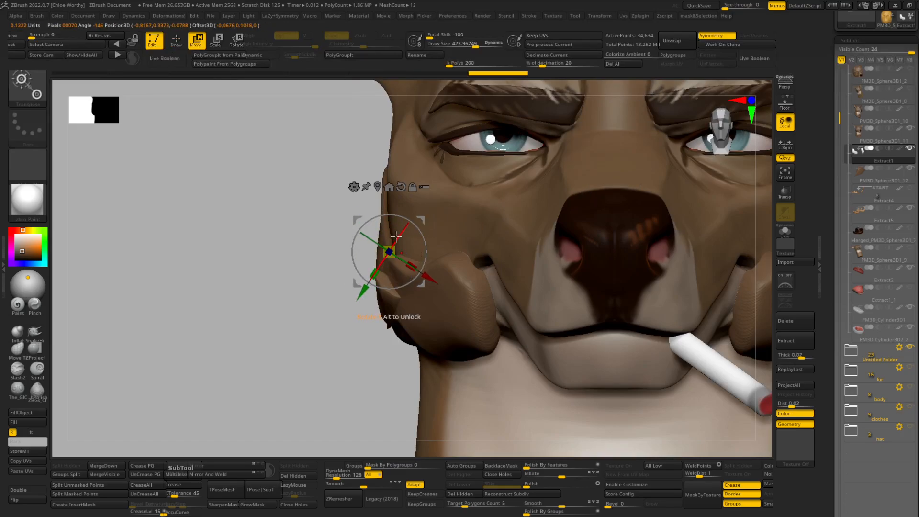
mouse_move(396, 236)
mouse_down()
mouse_move(396, 223)
mouse_move(362, 234)
mouse_move(382, 225)
mouse_up()
key(ctrl+z)
key(q)
key(ctrl+z)
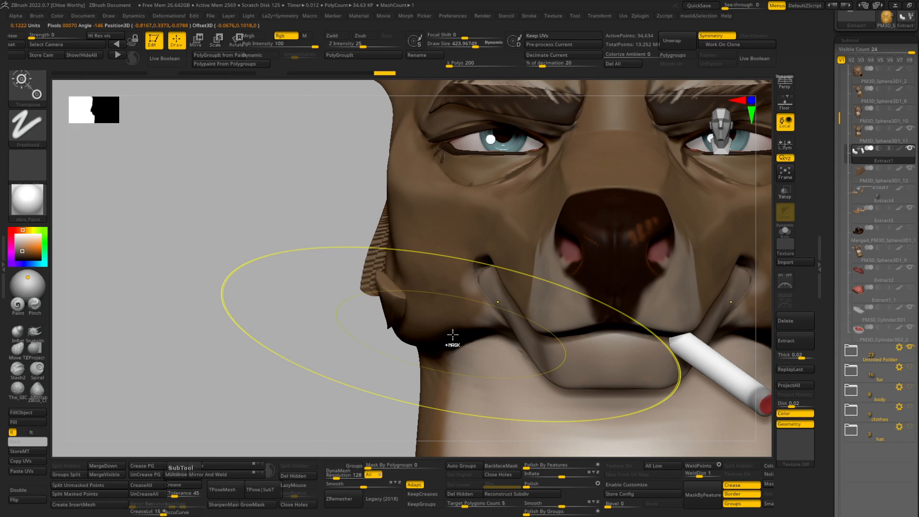
key(ctrl+shift+z)
Step: Shape and smooth the cheek guide's volume with the Move brush, reducing the draw size to about 251
drag(435, 358, 435, 341)
drag(475, 309, 484, 304)
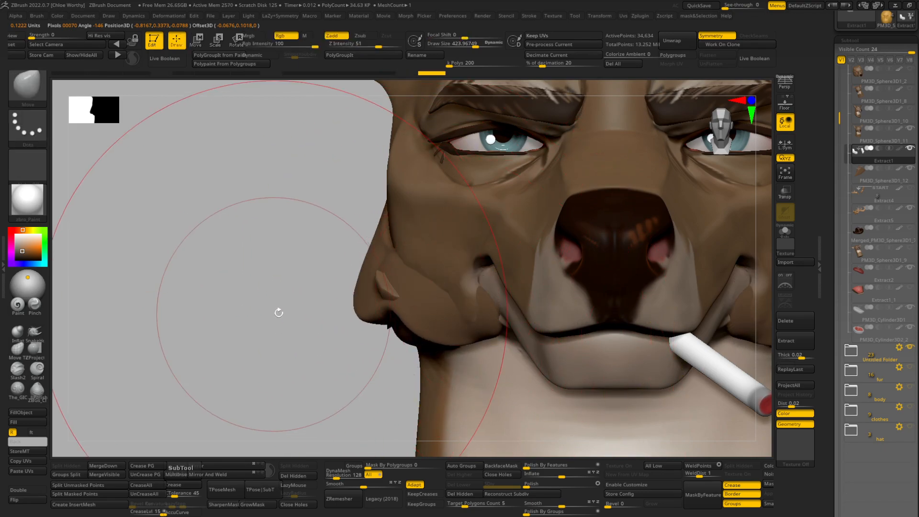
drag(277, 311, 404, 303)
drag(338, 352, 335, 374)
drag(545, 450, 244, 395)
mouse_move(113, 355)
shift+mouse_down()
mouse_move(181, 285)
mouse_move(205, 285)
shift+mouse_up()
key(s)
mouse_move(230, 234)
mouse_down()
mouse_move(275, 220)
mouse_move(262, 209)
mouse_up()
Step: Select the fur clump subtool and fit the clump onto the cheek guide with the transform gizmo
key(w)
click(293, 286)
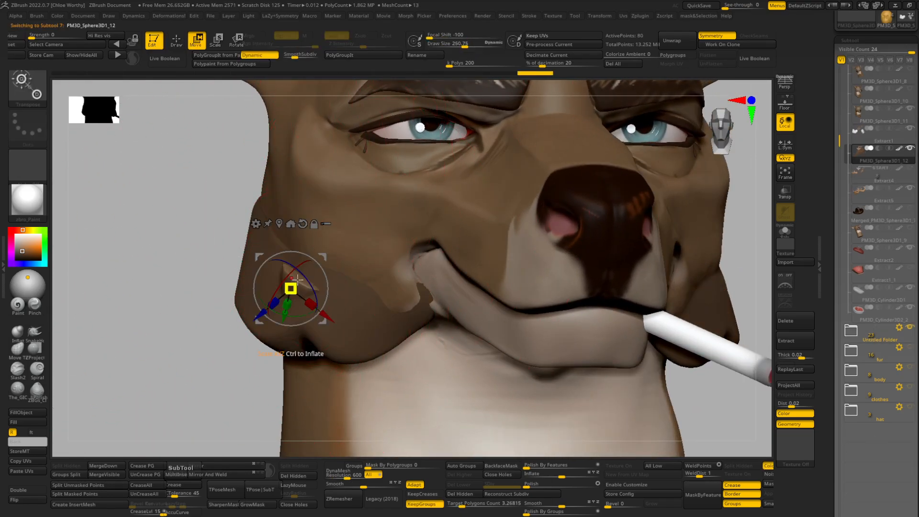
drag(312, 262, 311, 262)
drag(270, 350, 298, 318)
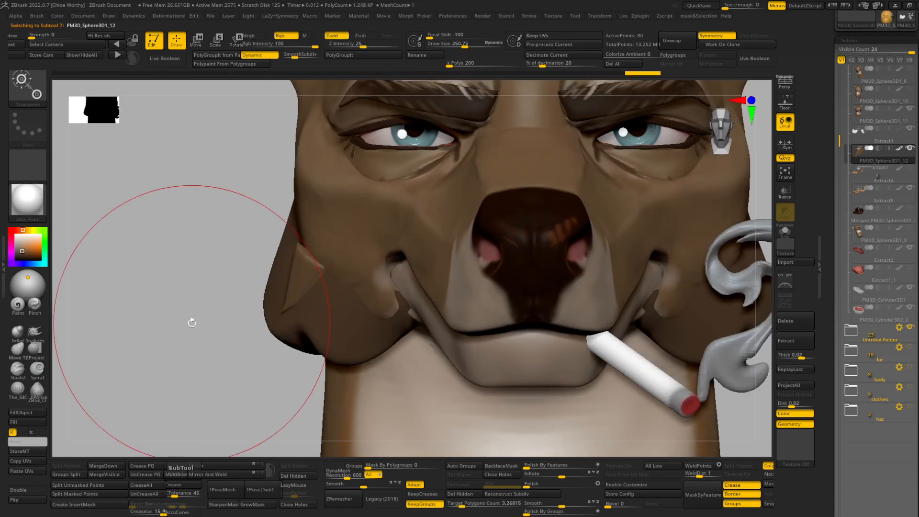
drag(191, 322, 286, 293)
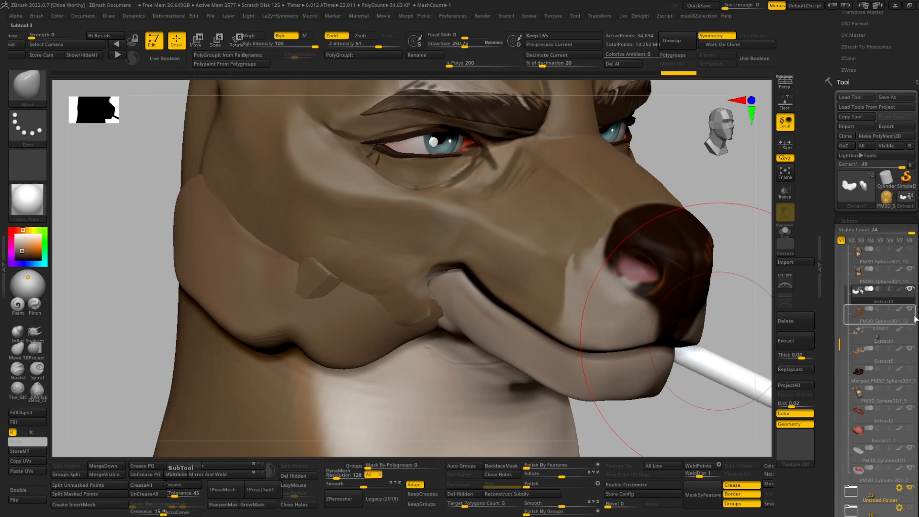
Step: Hide the extracted guide and push the ends of the fur clump into the cheek with the transform gizmo
alt+click(364, 289)
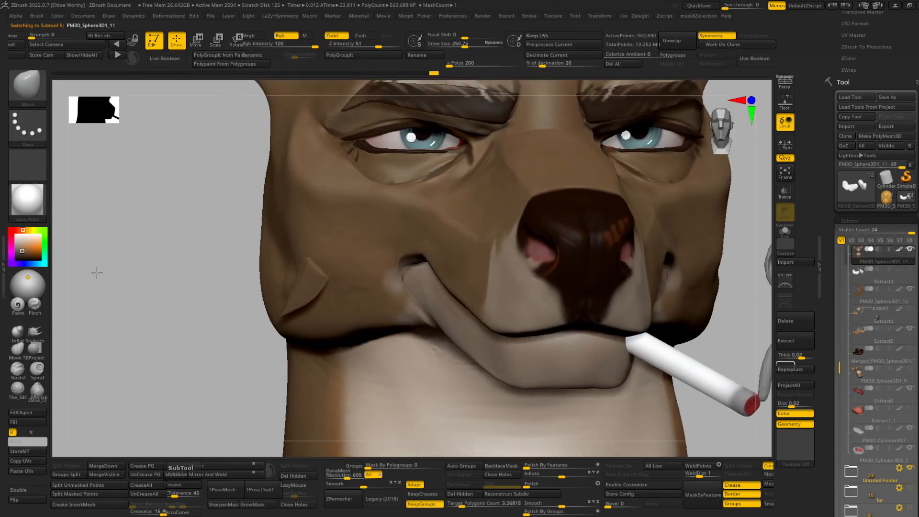
key(w)
key(shift+f)
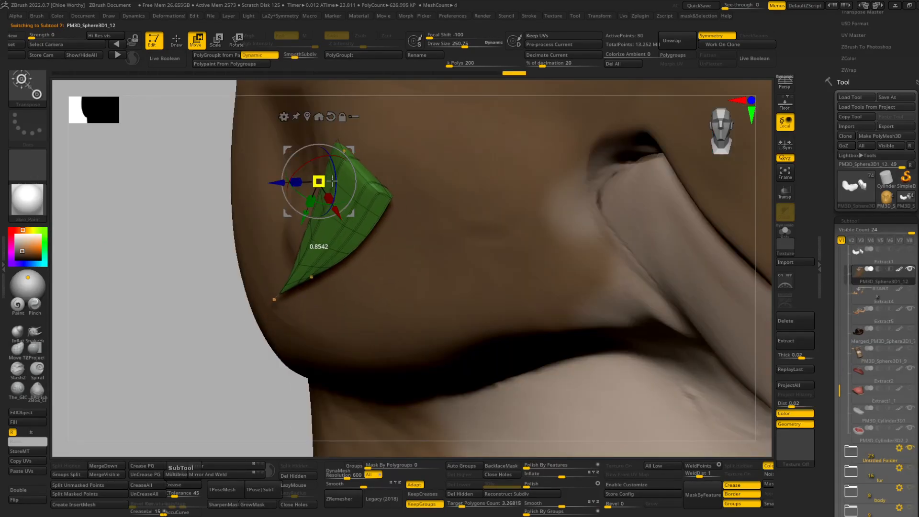
drag(144, 225, 271, 334)
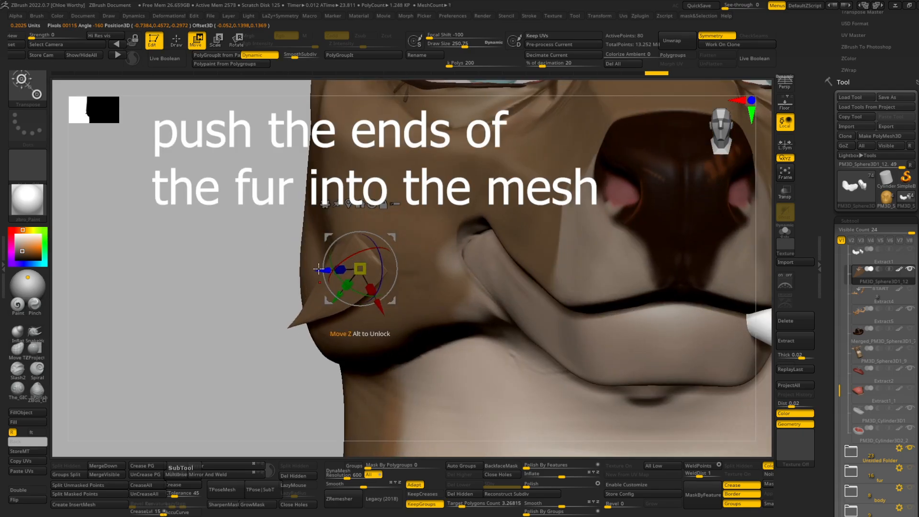
mouse_move(295, 274)
mouse_down()
mouse_move(277, 279)
mouse_move(295, 295)
mouse_up()
key(q)
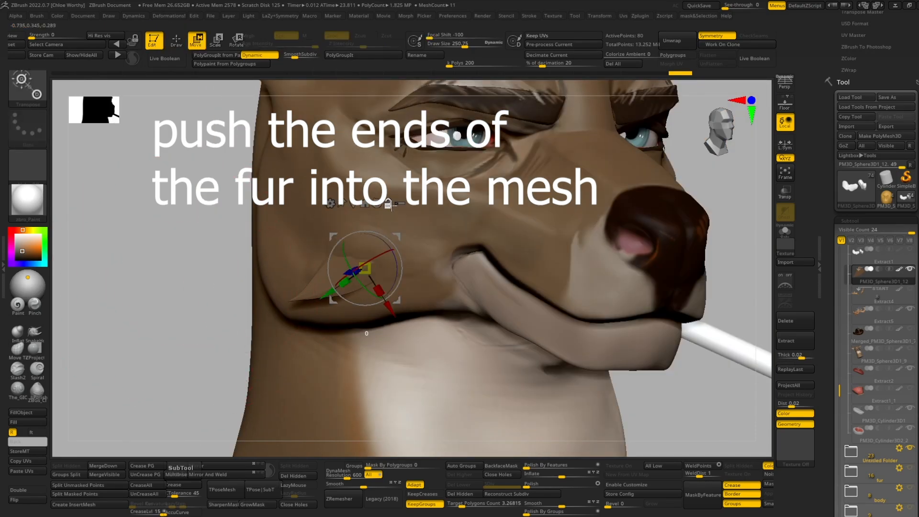
Step: Reorient the gizmo on the fur clump and duplicate the clump beside the original on the cheek
click(390, 205)
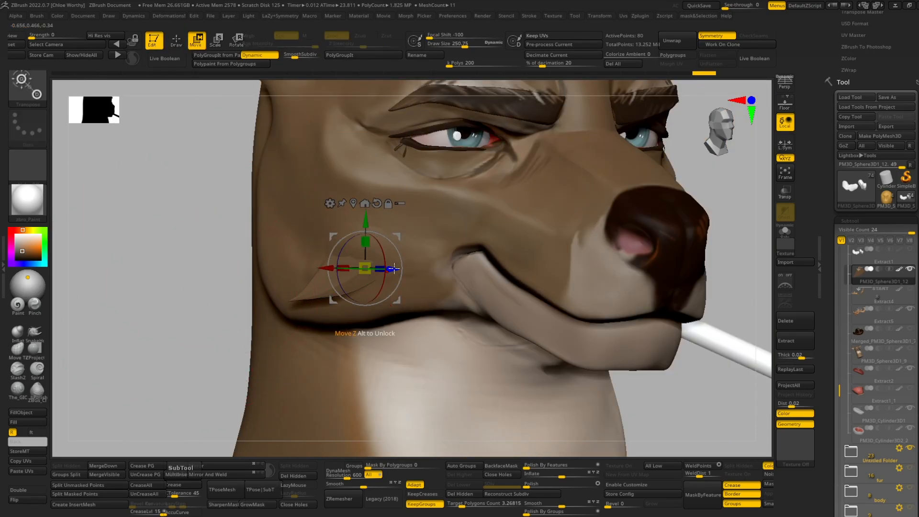
drag(181, 318, 214, 317)
key(ctrl+z)
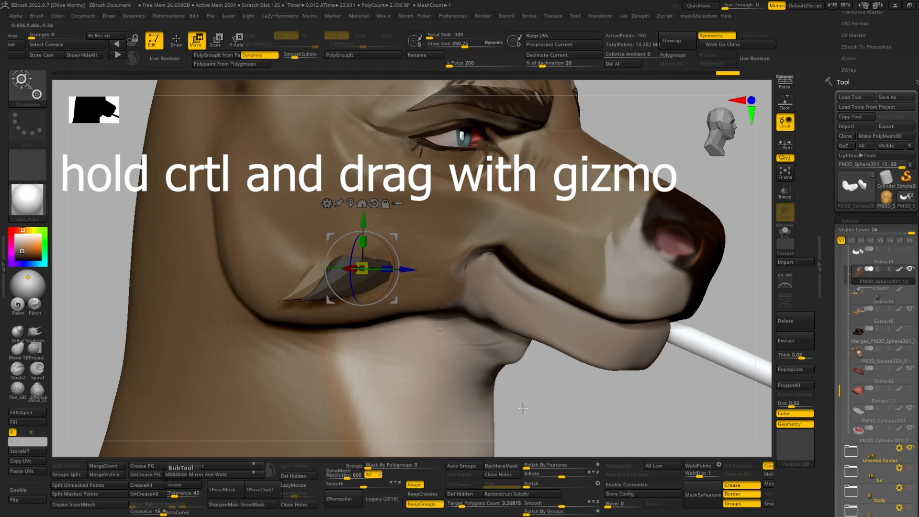
Step: Pull the duplicated fur clump outward and angle it behind the original with the Move brush at a draw size of about 528
key(q)
key(s)
mouse_move(467, 210)
mouse_down()
mouse_move(476, 211)
mouse_move(424, 185)
mouse_up()
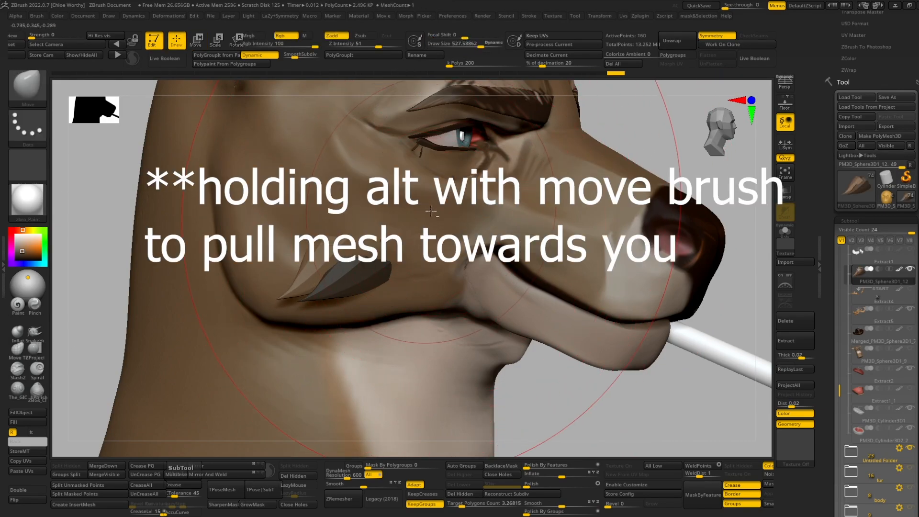
alt+drag(363, 268, 335, 303)
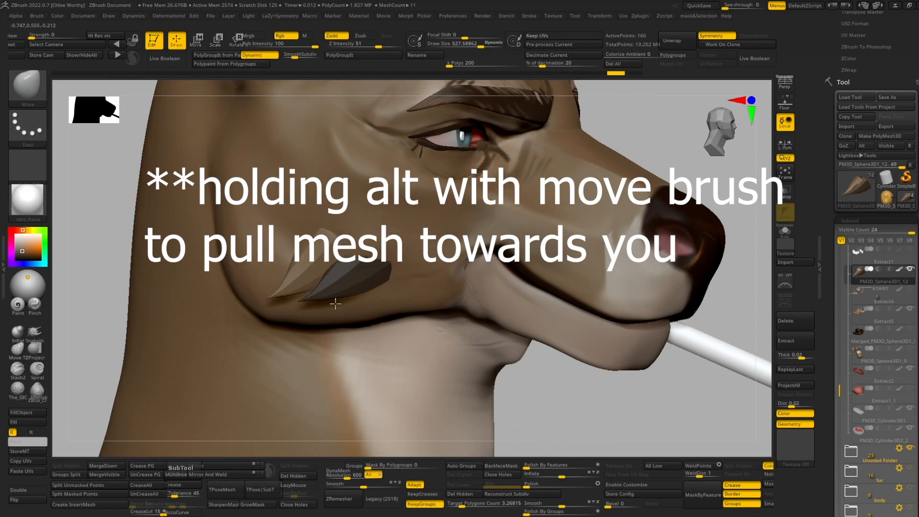
drag(565, 378, 287, 344)
mouse_move(182, 338)
mouse_down()
mouse_move(323, 341)
mouse_move(345, 308)
mouse_up()
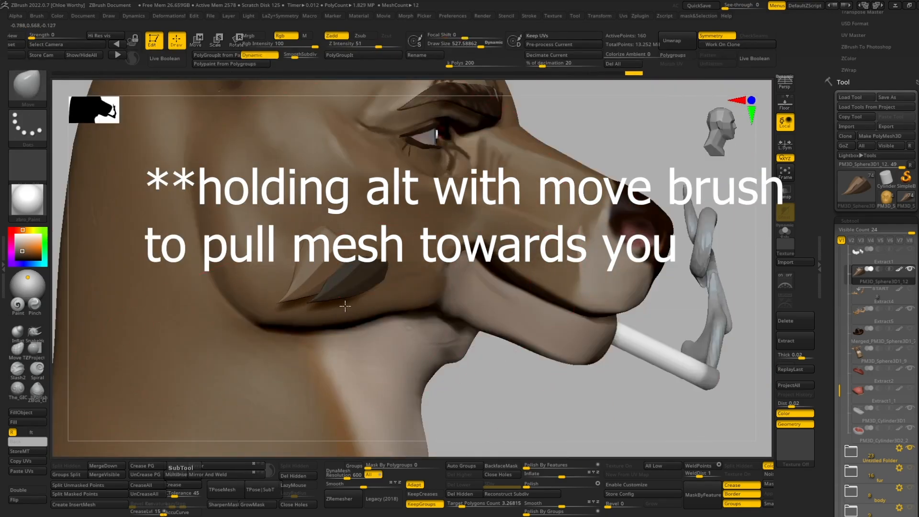
drag(513, 400, 312, 336)
right_drag(269, 354, 290, 376)
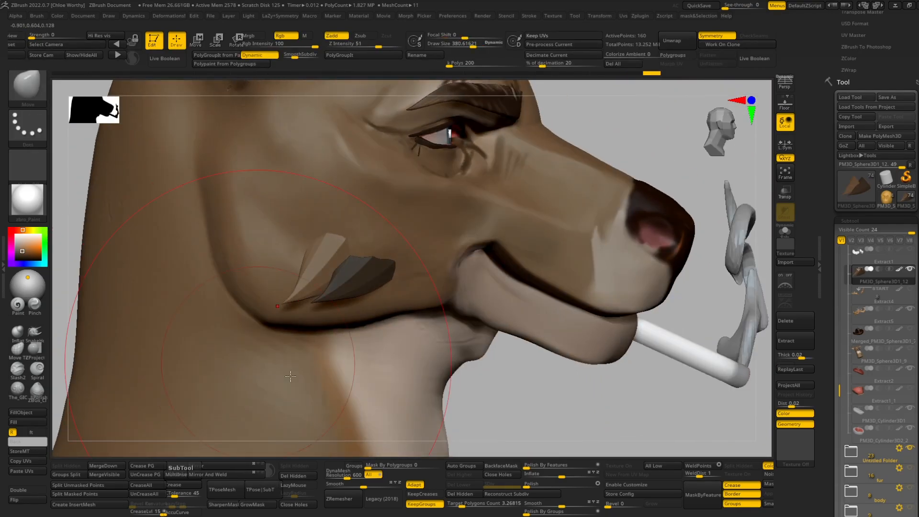
Step: Set the draw size to about 224 and shift the duplicated clump against the cheek with the transform gizmo
right_drag(478, 430, 472, 432)
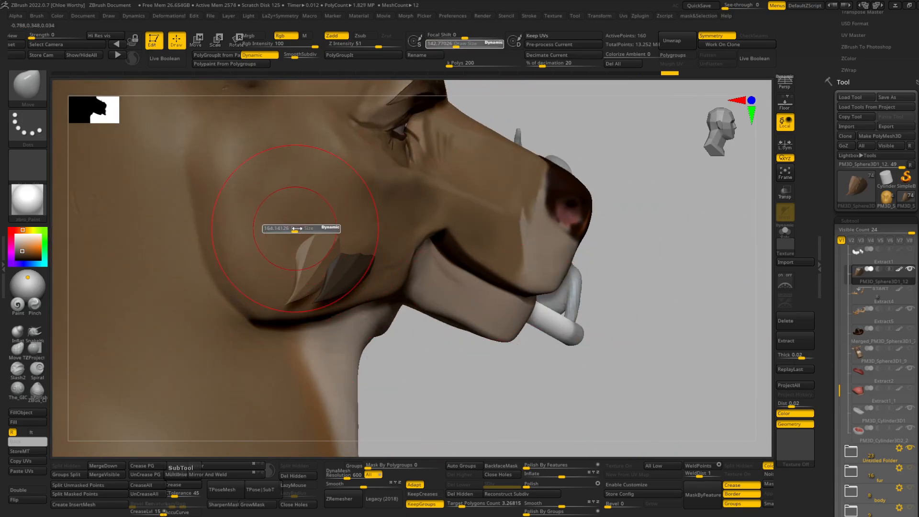
drag(297, 228, 302, 229)
right_drag(328, 278, 397, 278)
key(w)
alt+drag(310, 250, 307, 279)
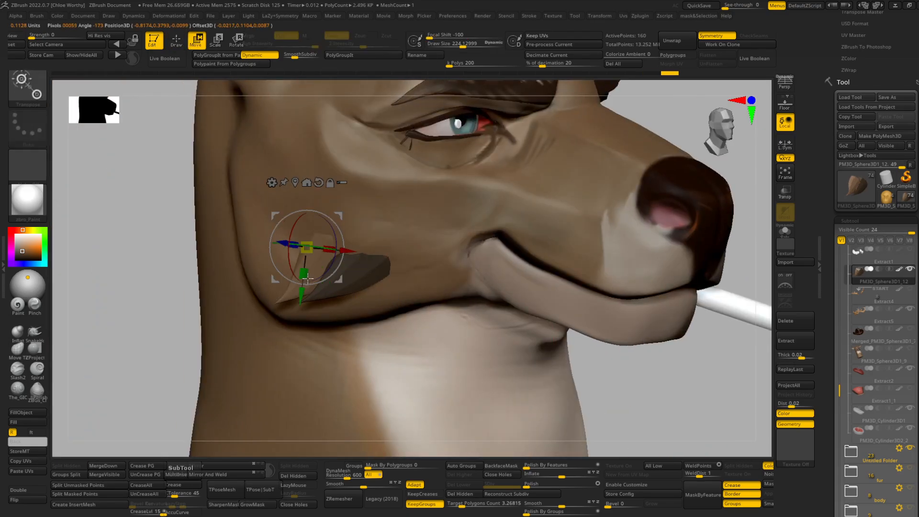
key(q)
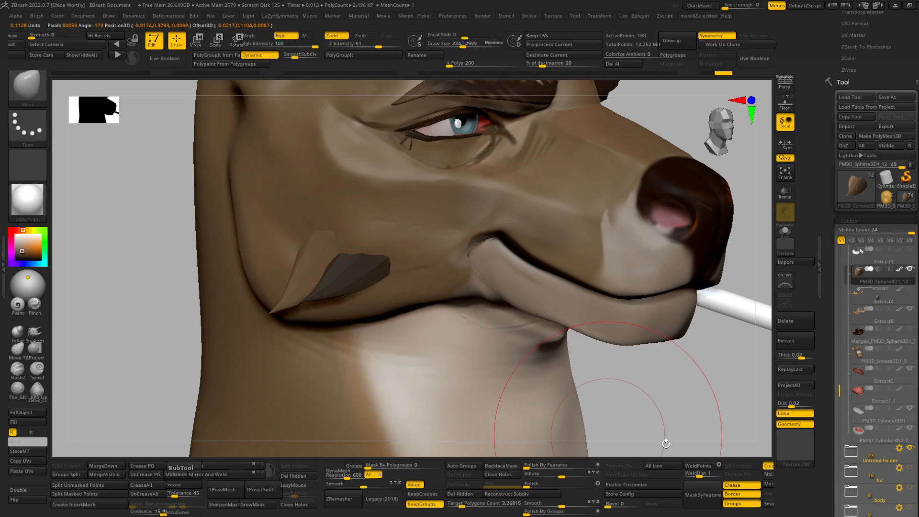
Step: Refine the duplicated clump's tip and upper edge with the Move brush, reducing the draw size to about 286
right_drag(665, 444, 620, 417)
right_drag(317, 388, 350, 331)
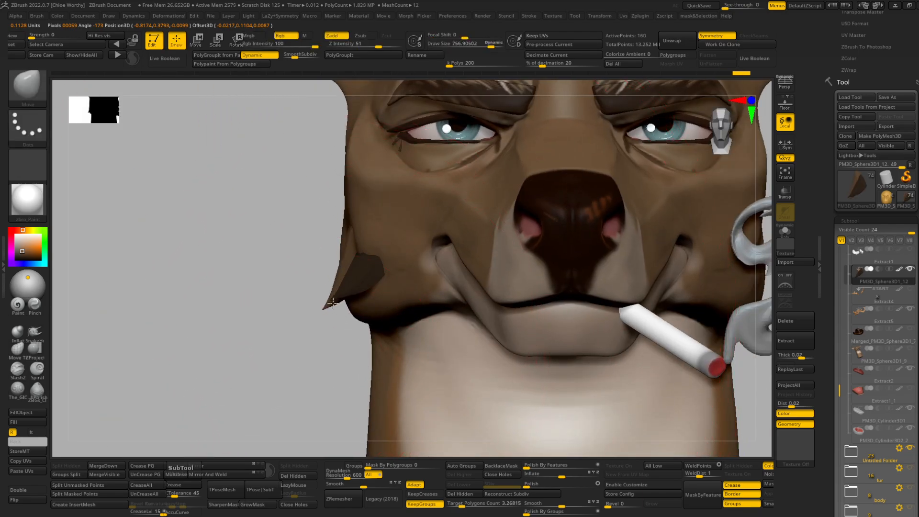
drag(333, 303, 329, 301)
key(s)
drag(328, 301, 315, 302)
mouse_move(324, 305)
mouse_down()
mouse_move(319, 297)
mouse_move(329, 318)
mouse_up()
key(s)
drag(407, 212, 394, 212)
drag(393, 235, 417, 229)
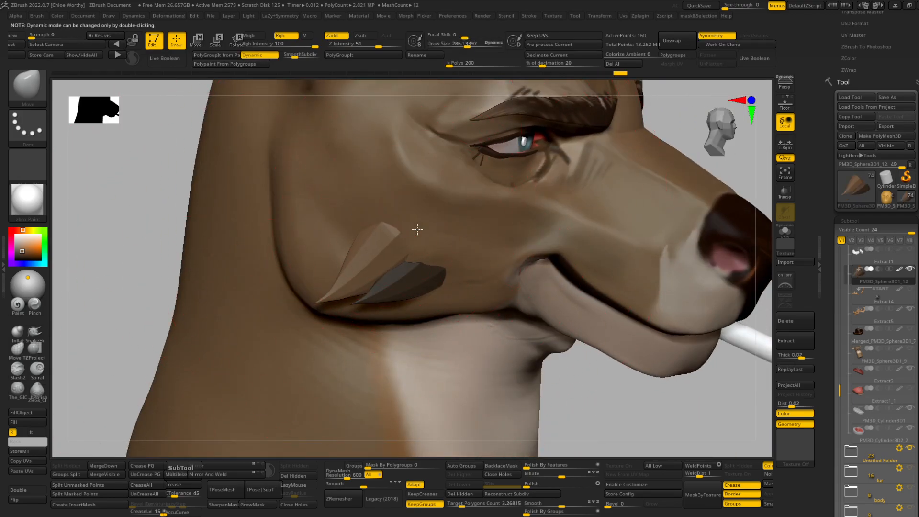
Step: Duplicate both cheek clumps together with the transform gizmo, offsetting the copies towards the back of the jaw
right_drag(624, 405, 412, 283)
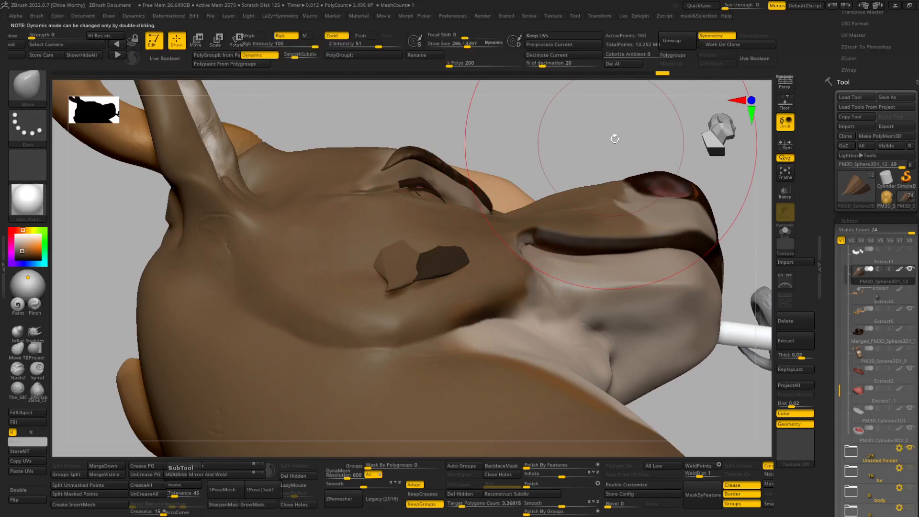
mouse_move(614, 138)
right_down()
mouse_move(279, 267)
mouse_move(323, 392)
mouse_move(335, 390)
right_up()
key(w)
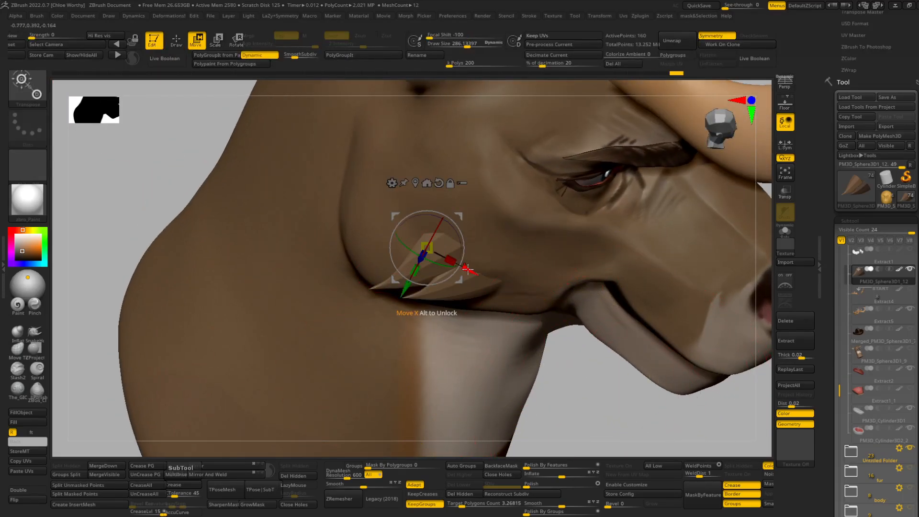
ctrl+drag(467, 269, 453, 262)
right_drag(584, 390, 574, 360)
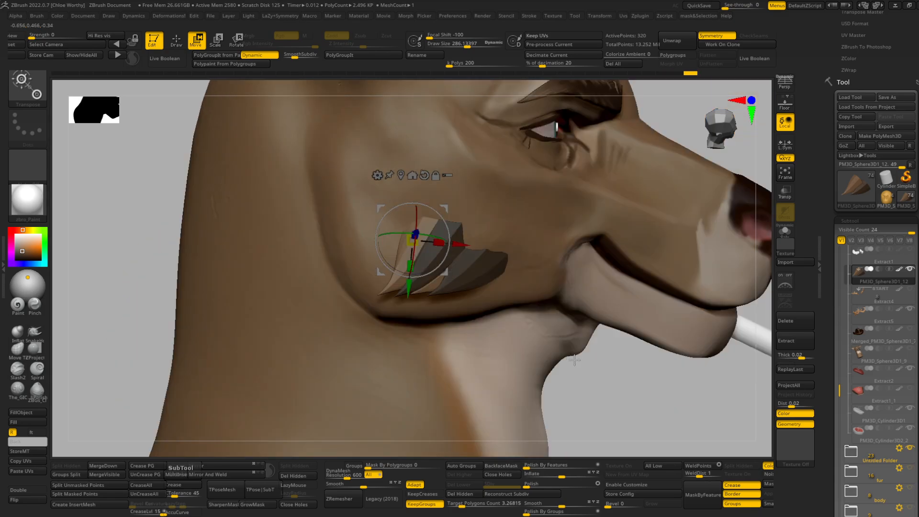
Step: Fan the new pair of clumps back along the jaw with the Move brush, using draw sizes of about 332 and 279
key(q)
mouse_move(486, 271)
mouse_down()
mouse_move(467, 256)
mouse_move(472, 227)
mouse_move(395, 186)
mouse_up()
drag(639, 386, 472, 383)
drag(317, 250, 369, 249)
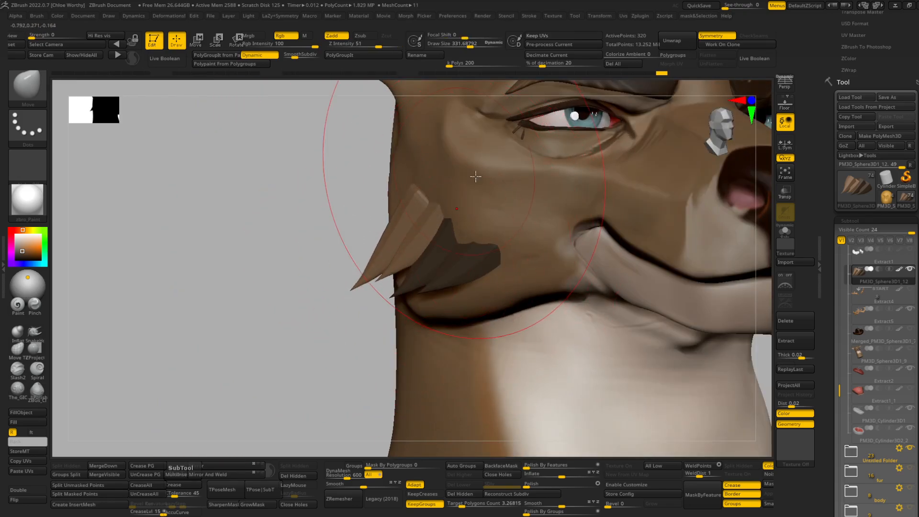
drag(506, 210, 350, 326)
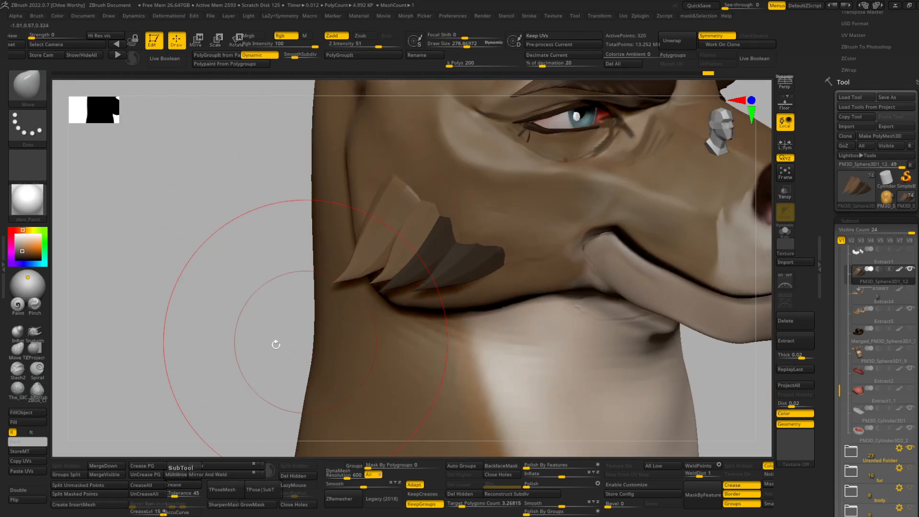
drag(274, 342, 363, 304)
Step: Clear the mask on the fur and mask every clump except the front one nearest the mouth
ctrl+right_drag(363, 304, 336, 343)
ctrl+drag(336, 343, 400, 426)
drag(400, 363, 535, 352)
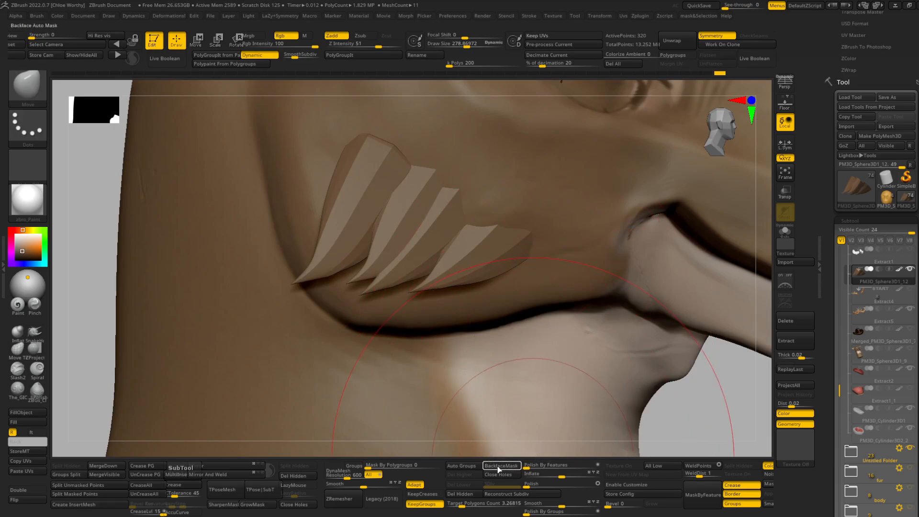
ctrl+click(486, 239)
ctrl+click(685, 409)
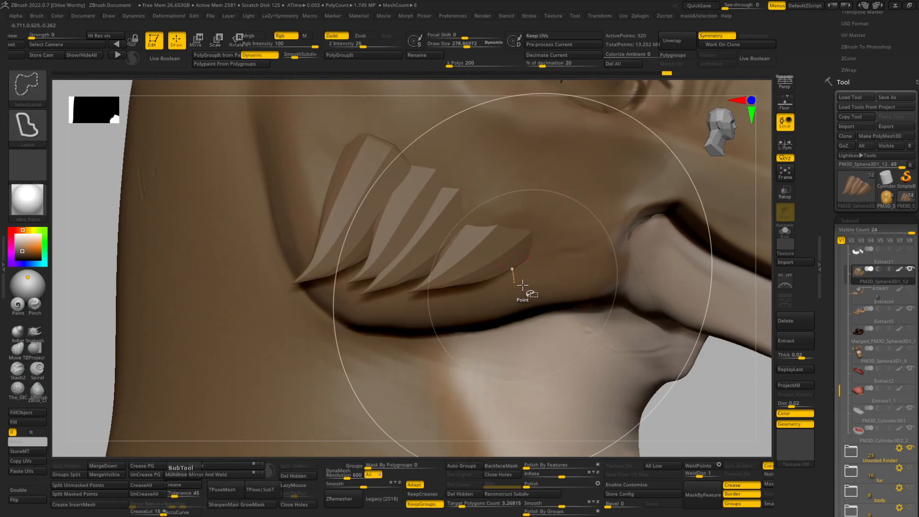
ctrl+shift+click(496, 256)
ctrl+click(670, 398)
ctrl+shift+click(676, 400)
ctrl+click(676, 400)
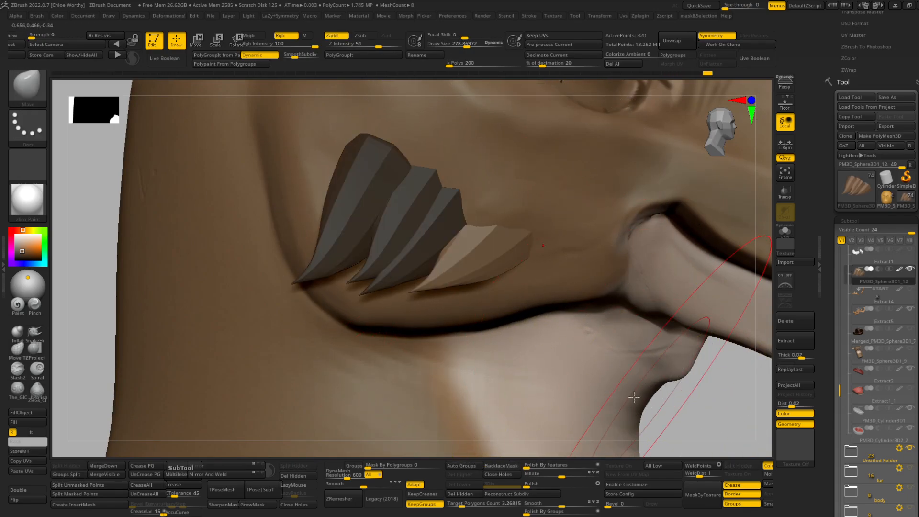
Step: Centre the gizmo on the front clump and duplicate it slightly behind the original
key(w)
alt+click(503, 245)
ctrl+drag(532, 284, 525, 275)
Step: Reshape the new middle clump into a narrower spike with the Move brush at a draw size of about 308
key(q)
key(s)
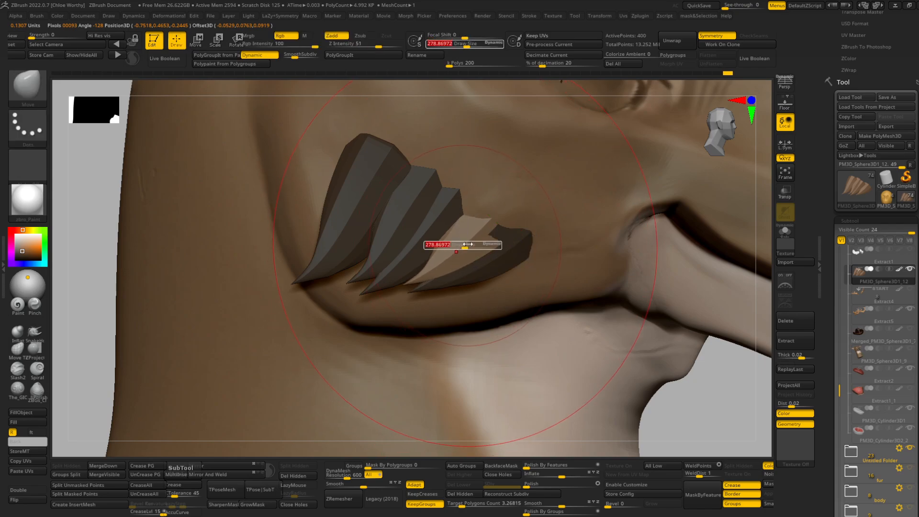
key(s)
drag(419, 299, 381, 302)
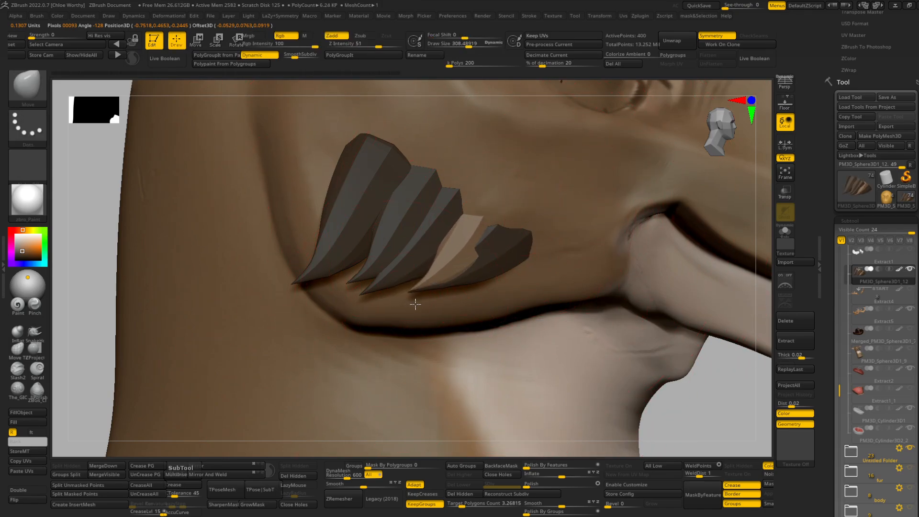
key(s)
drag(416, 303, 406, 303)
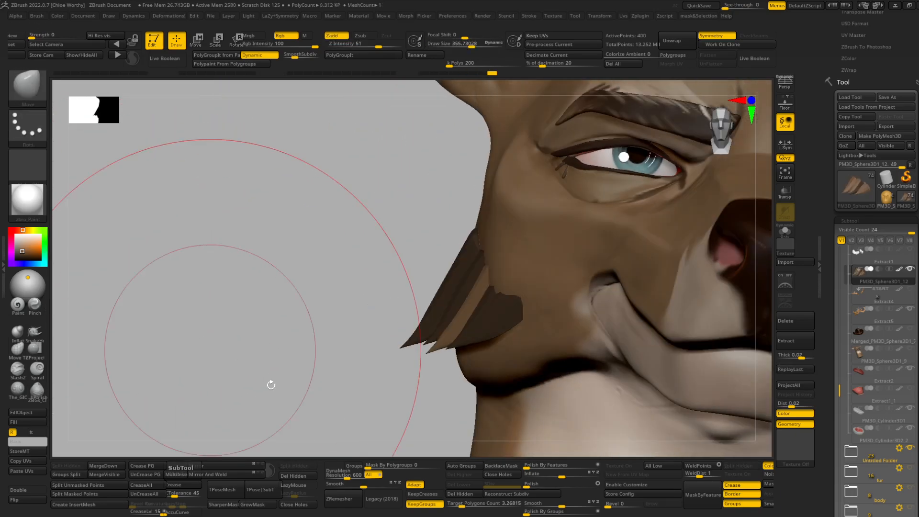
Step: Enable BackfaceMask and refine the middle clump's upper end with the Move brush at a draw size of about 138
click(488, 467)
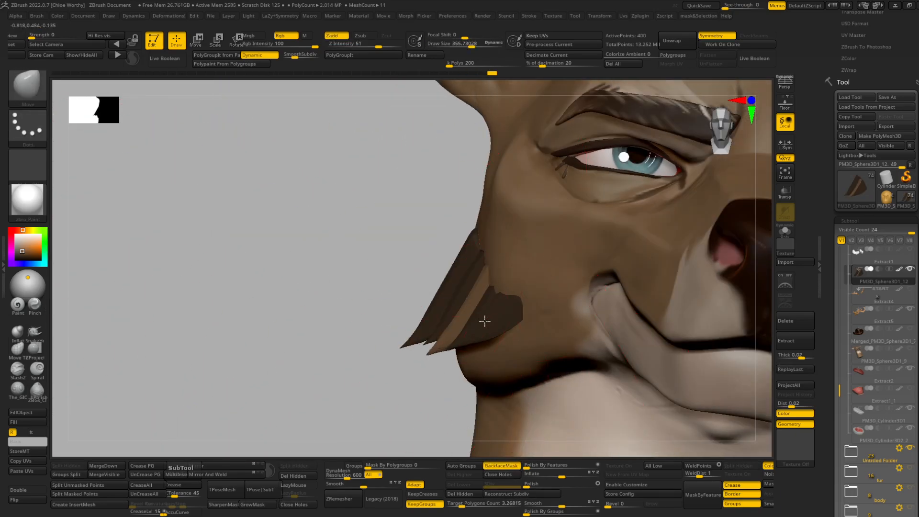
key(ctrl)
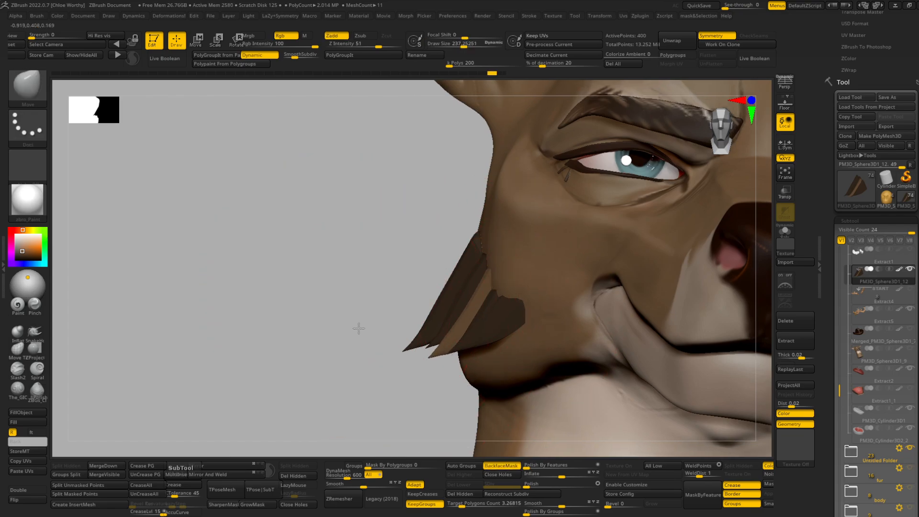
ctrl+right_drag(359, 328, 425, 383)
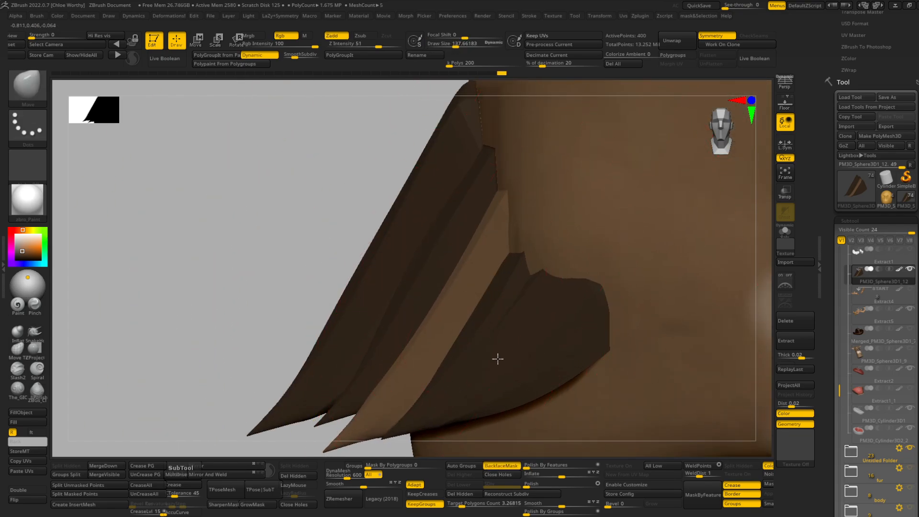
right_drag(498, 358, 462, 320)
right_drag(543, 312, 610, 322)
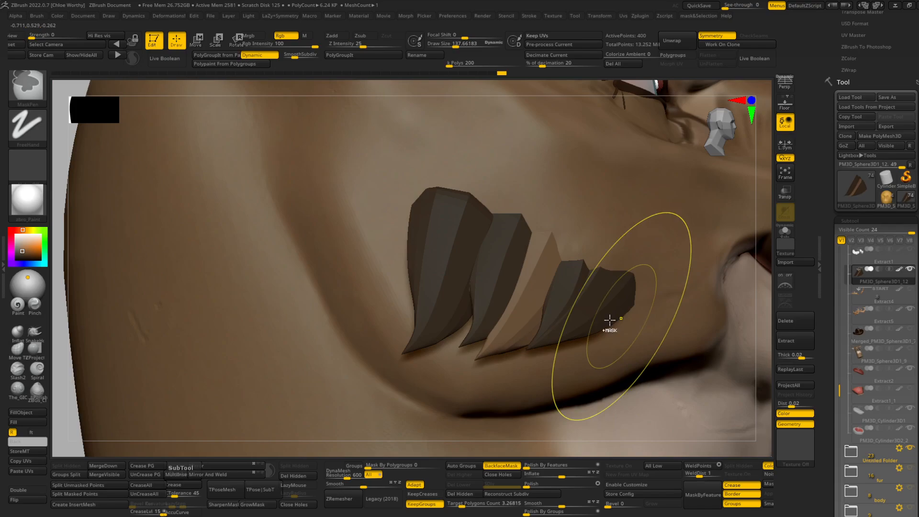
Step: Clear the mask and mask all clumps except the second one from the back of the jaw
ctrl+drag(554, 446, 574, 431)
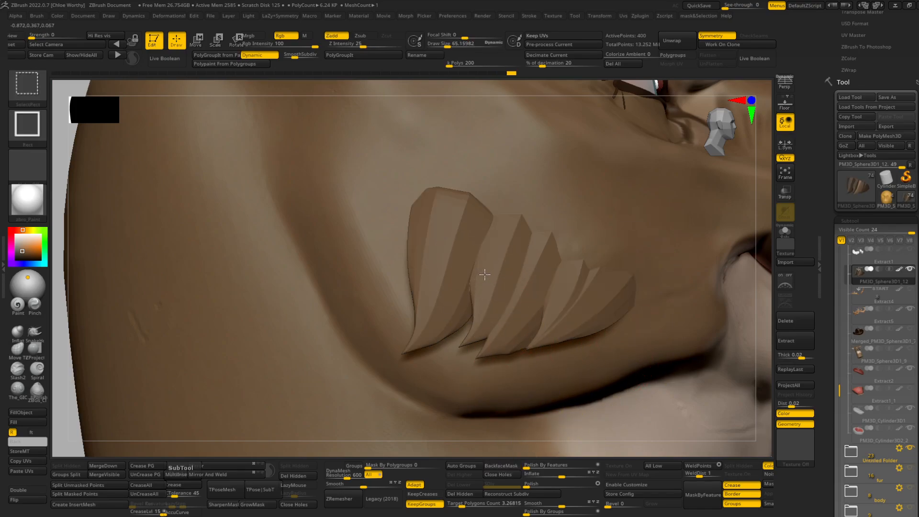
ctrl+shift+click(484, 274)
ctrl+click(528, 443)
ctrl+shift+click(528, 445)
ctrl+click(528, 444)
Step: Adjust the second clump from the back with the Move brush at a draw size of about 231, and clear the mask
right_drag(527, 445, 498, 411)
key(ctrl)
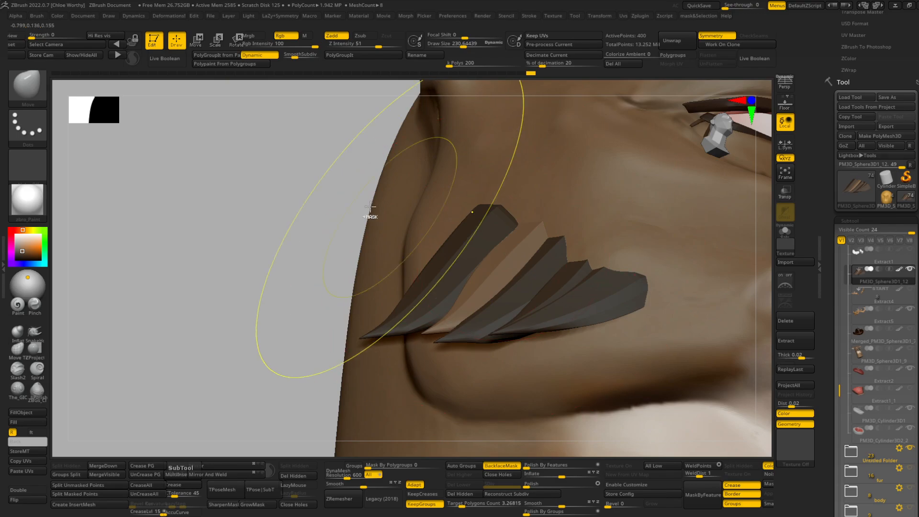
drag(370, 207, 225, 252)
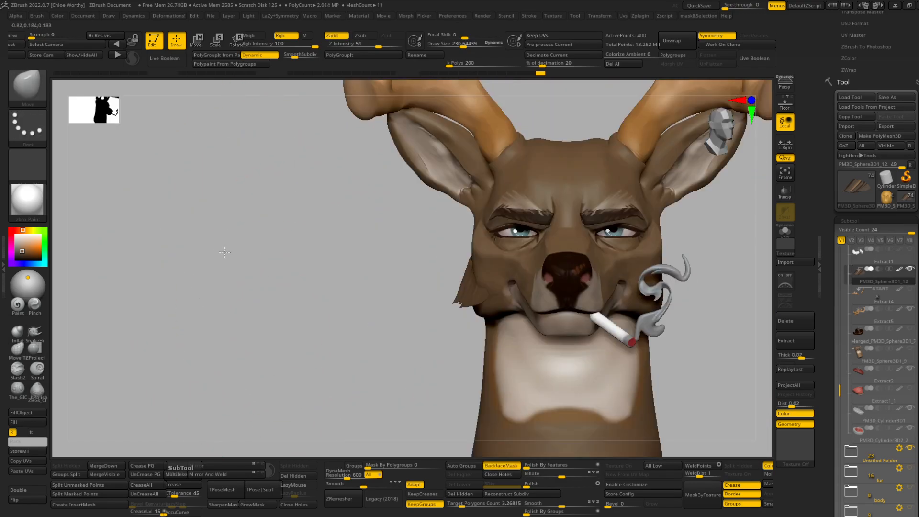
Step: Rotate the whole group of fur clumps closer against the cheek with the transform gizmo
drag(363, 270, 442, 361)
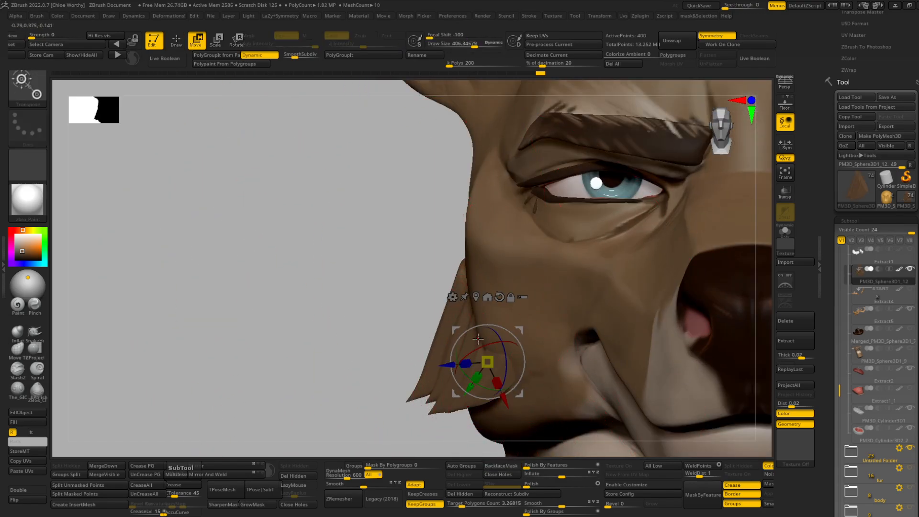
drag(478, 339, 477, 353)
key(q)
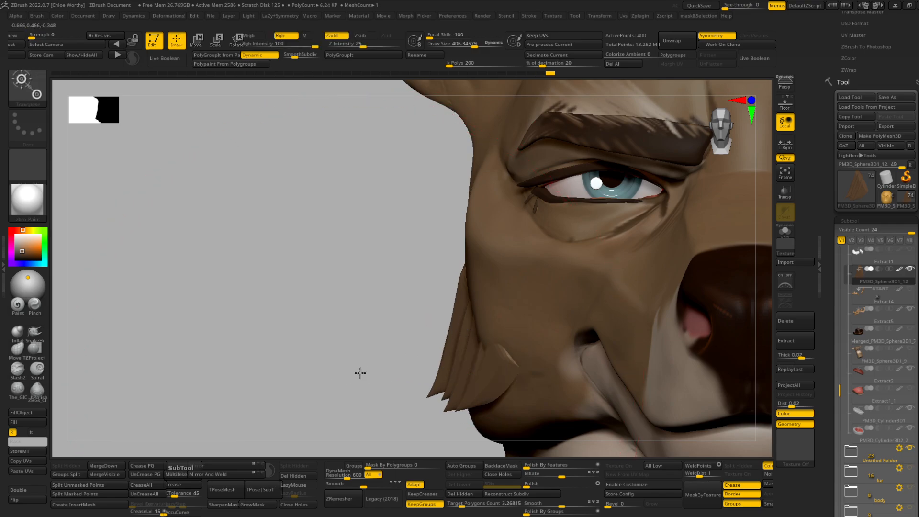
Step: Tuck the front clump's edge towards the cheek with the Move brush at a draw size of about 164
drag(360, 373, 338, 366)
key(s)
mouse_move(534, 376)
mouse_down()
mouse_move(550, 375)
mouse_move(523, 349)
mouse_up()
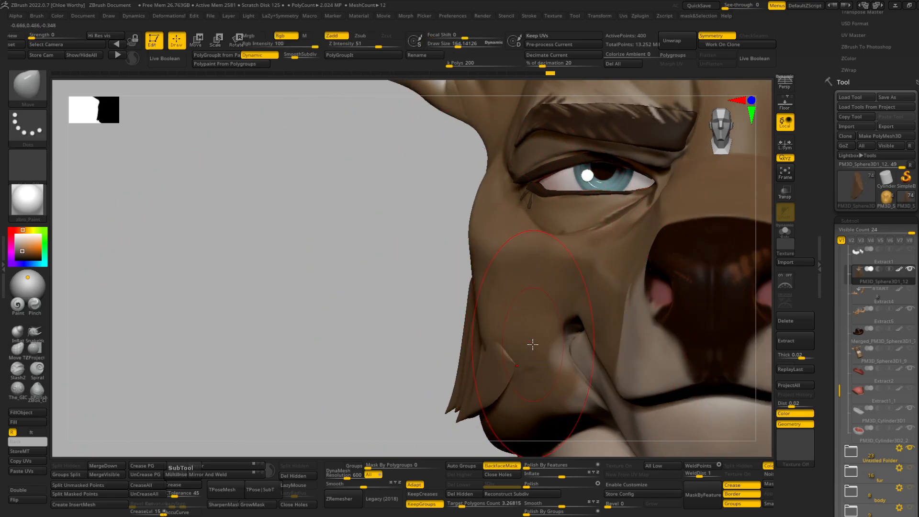
mouse_move(353, 339)
mouse_down()
mouse_move(349, 308)
mouse_move(300, 338)
mouse_move(231, 322)
mouse_move(351, 338)
mouse_up()
Step: Isolate the rearmost fur clump, mask it, and show all the clumps again
ctrl+shift+click(379, 340)
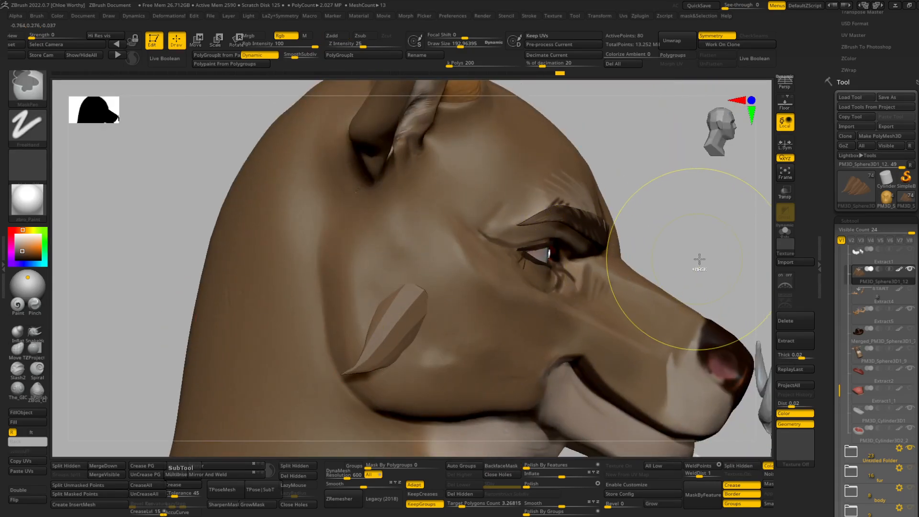
ctrl+shift+click(132, 252)
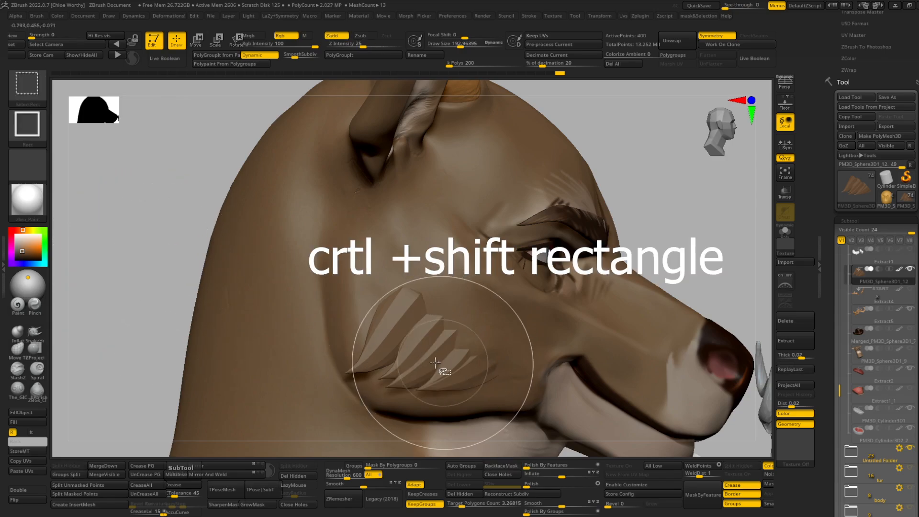
ctrl+shift+click(396, 329)
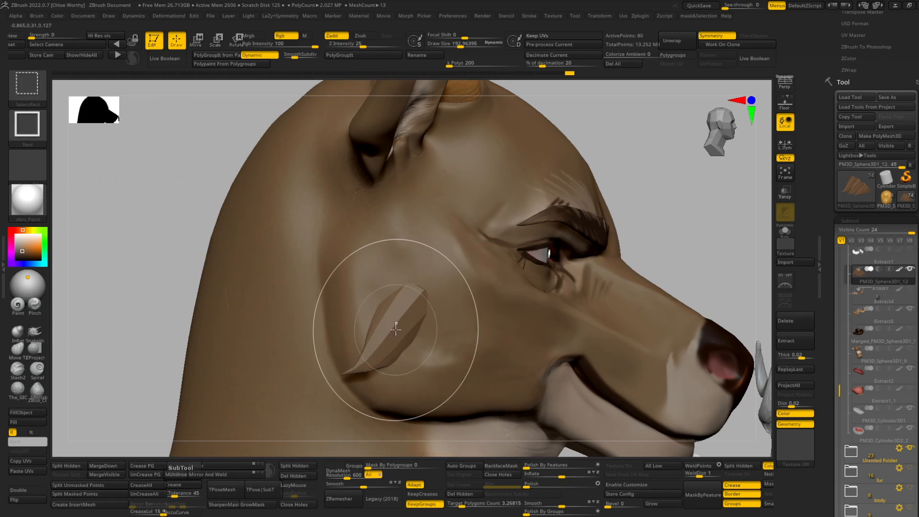
ctrl+click(689, 226)
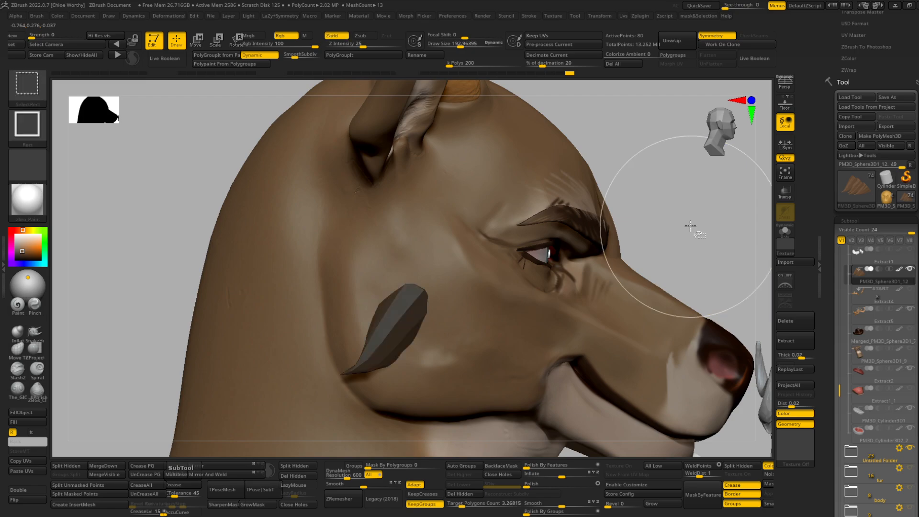
ctrl+shift+click(690, 226)
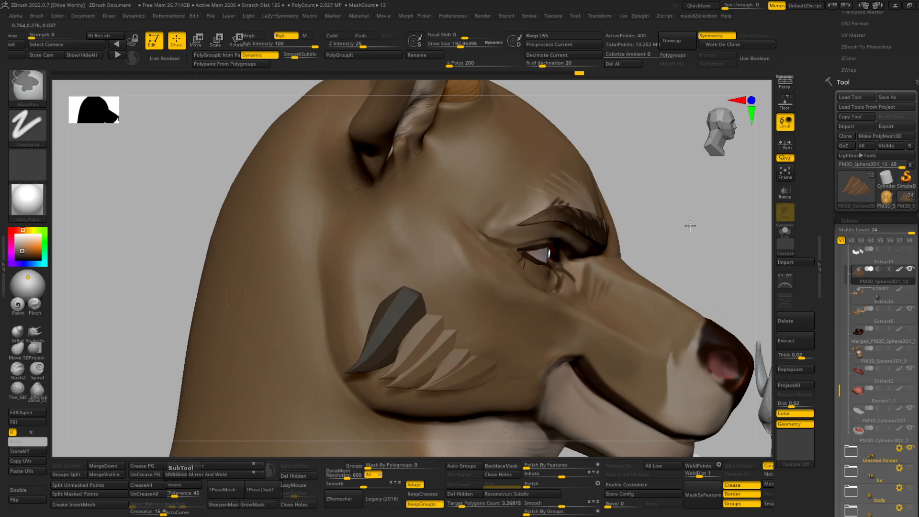
Step: Invert the mask so that only the rearmost fur clump stays unmasked
ctrl+click(690, 226)
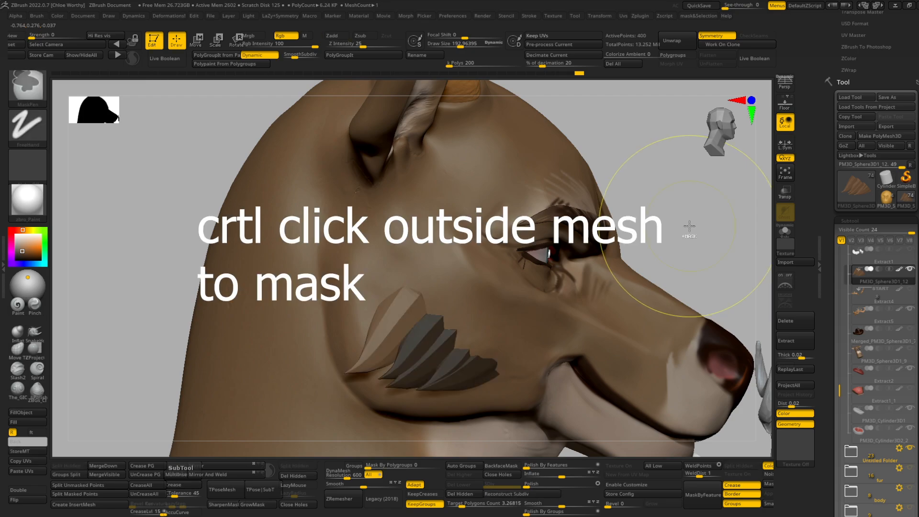
ctrl+click(690, 226)
ctrl+click(689, 226)
mouse_move(689, 226)
mouse_down()
mouse_move(296, 374)
mouse_move(367, 457)
mouse_up()
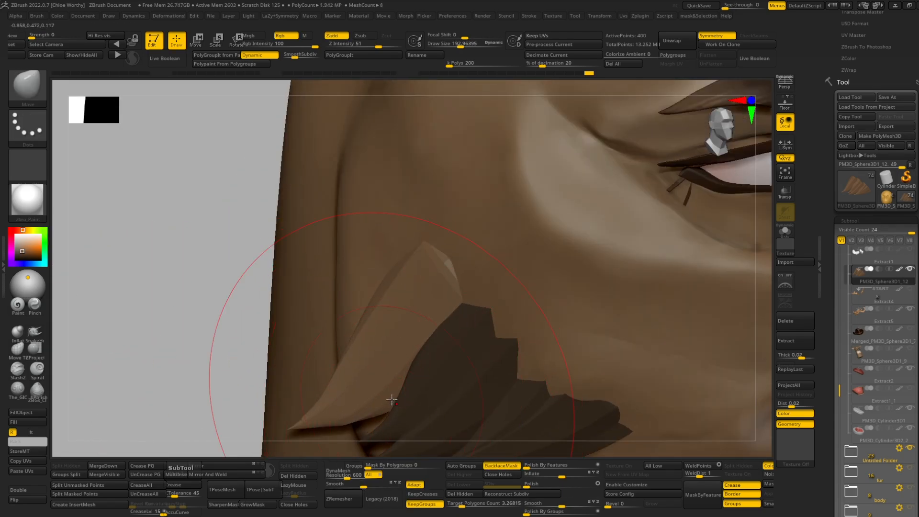
Step: Turn off backface masking, reshape the rearmost clump with the Move brush at draw sizes of about 100 to 170, and clear the mask
click(507, 466)
key(s)
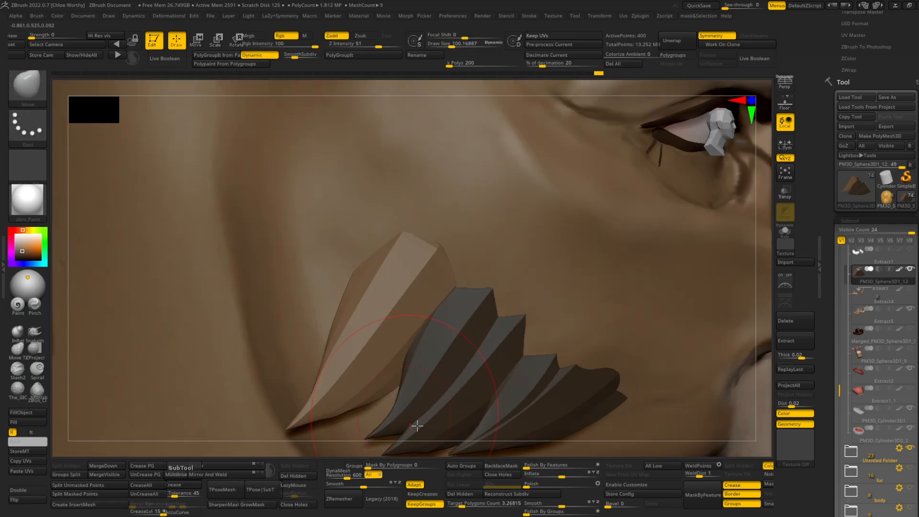
mouse_move(419, 452)
mouse_down()
mouse_move(256, 408)
mouse_move(298, 407)
mouse_up()
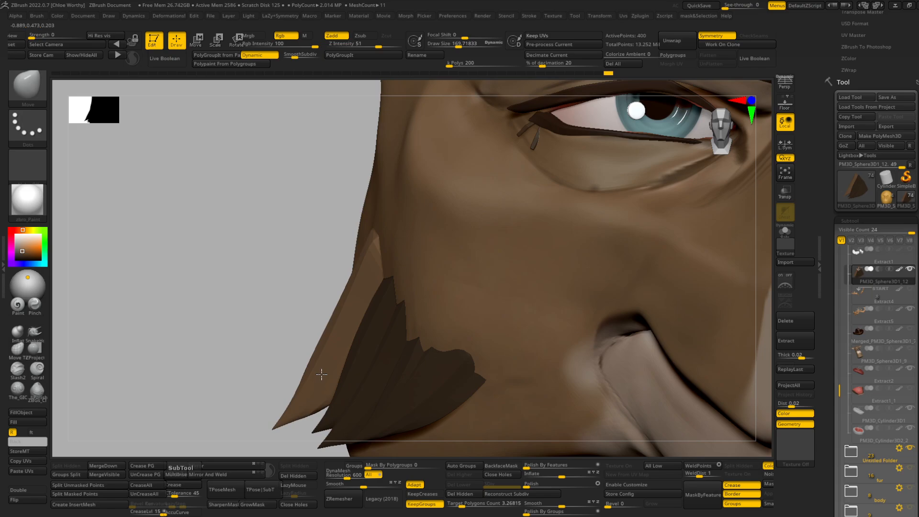
ctrl+drag(256, 386, 234, 352)
Step: Nudge the rear clumps with the Move brush at a draw size of about 159 under Mask By Polygroups 100, and reset that setting to 0
drag(223, 351, 385, 438)
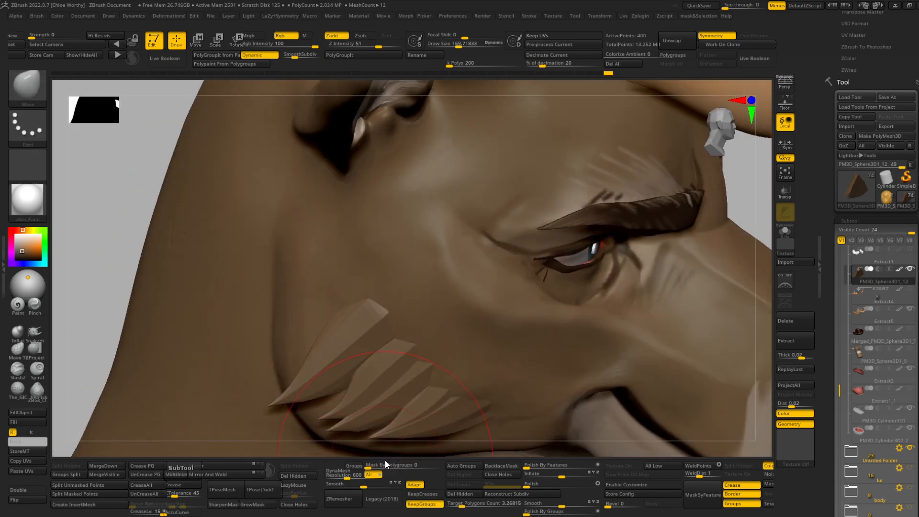
drag(139, 261, 71, 263)
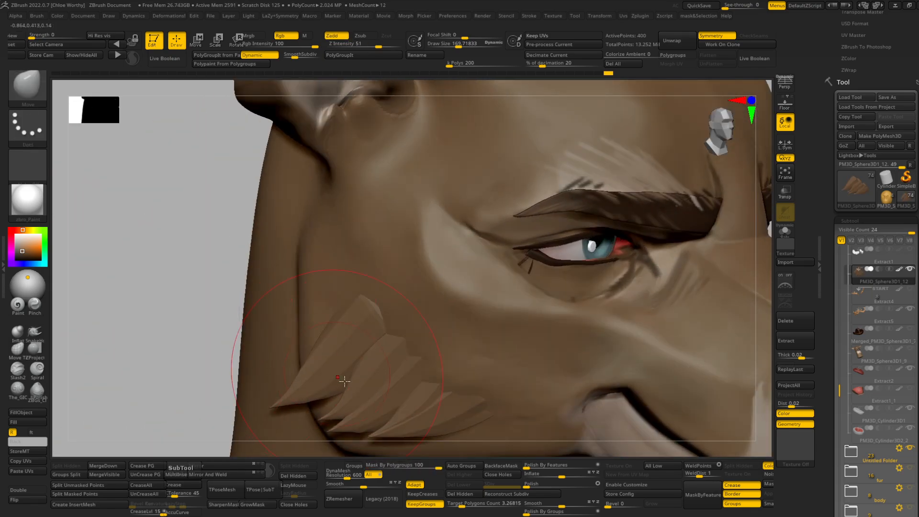
drag(344, 382, 332, 400)
key(ctrl+z)
key(bracketright)
drag(346, 366, 352, 368)
key(ctrl)
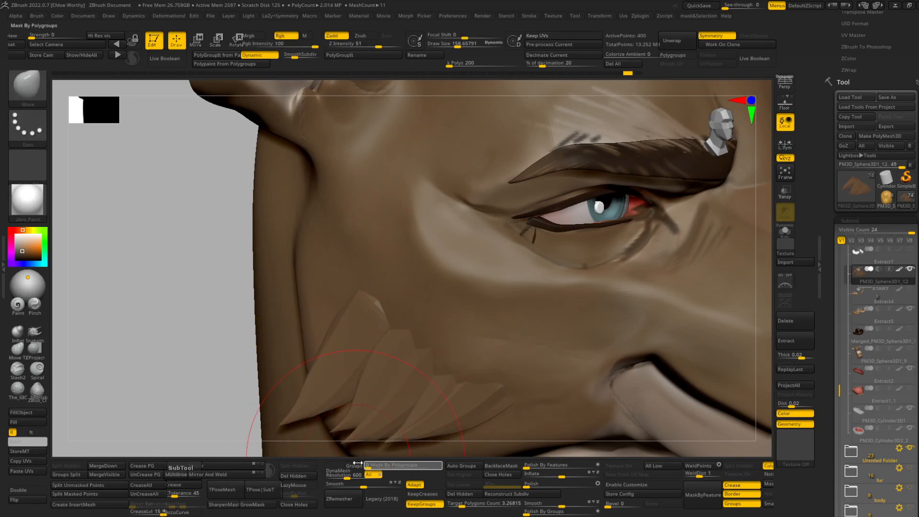
Step: Mask every clump except the rearmost, adjust it with the Move brush at a draw size of about 159, and clear the mask
key(ctrl+shift)
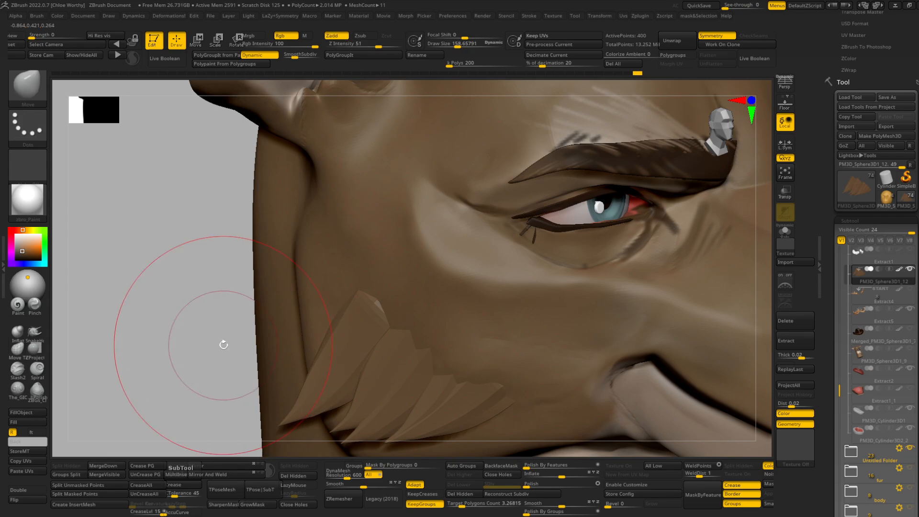
ctrl+shift+click(355, 364)
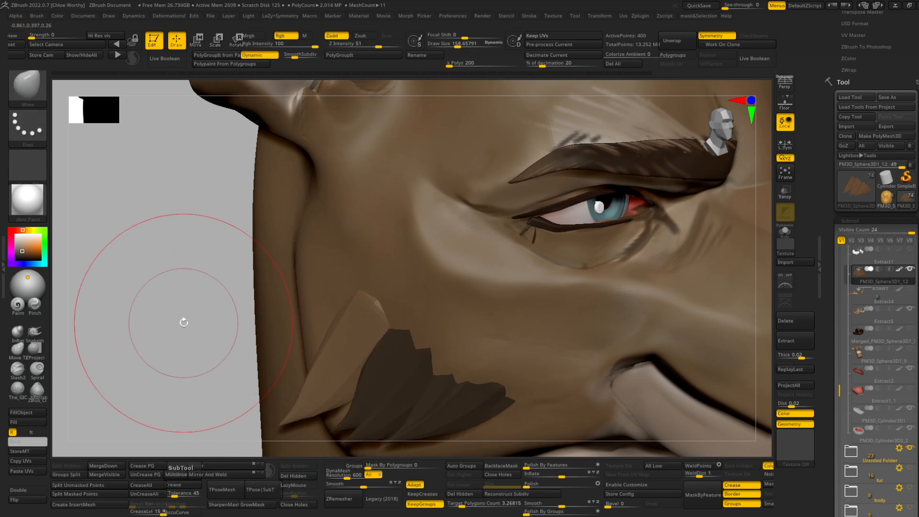
drag(199, 352, 177, 277)
drag(176, 278, 216, 317)
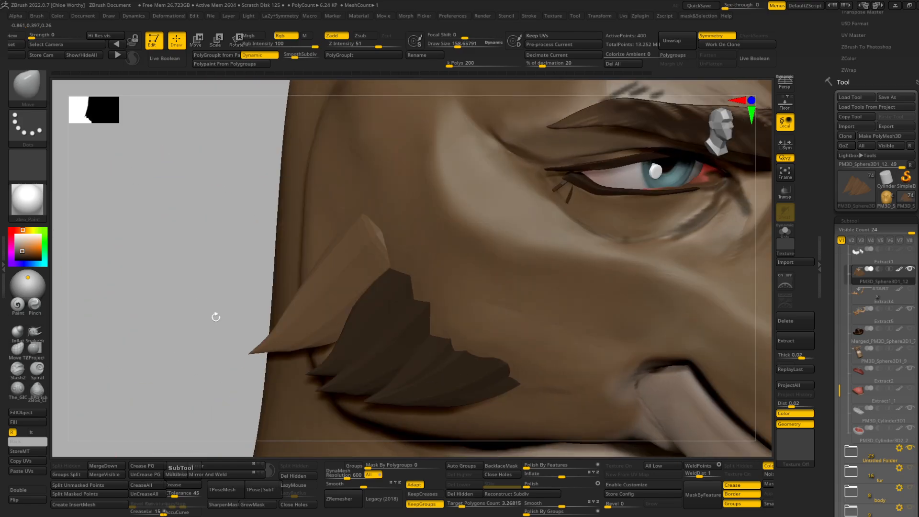
mouse_move(201, 352)
mouse_down()
mouse_move(289, 349)
mouse_move(652, 266)
mouse_move(261, 359)
mouse_move(326, 378)
mouse_up()
mouse_move(102, 281)
shift+mouse_down()
mouse_move(76, 240)
mouse_move(112, 272)
shift+mouse_up()
drag(152, 327, 216, 334)
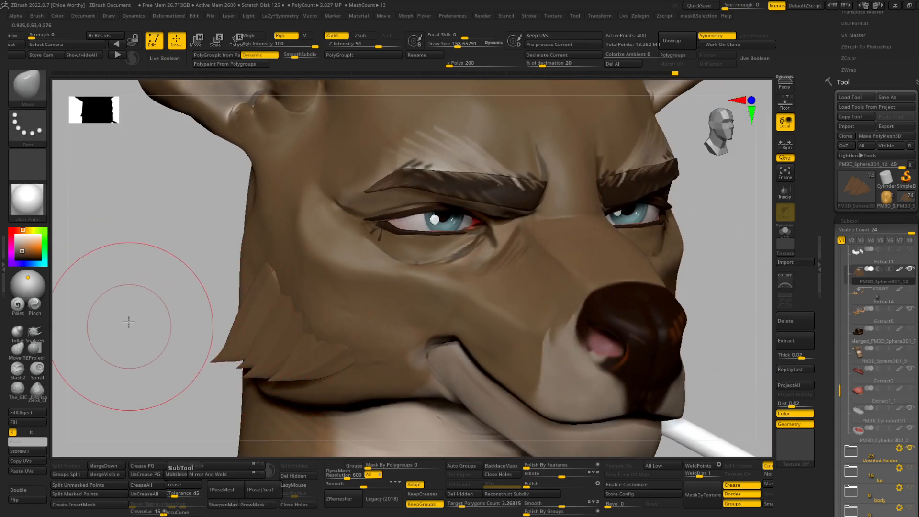
Step: Examine the cheek fur's silhouette from the front, three-quarter and side views, raising the draw size to about 199
shift+drag(129, 323, 100, 331)
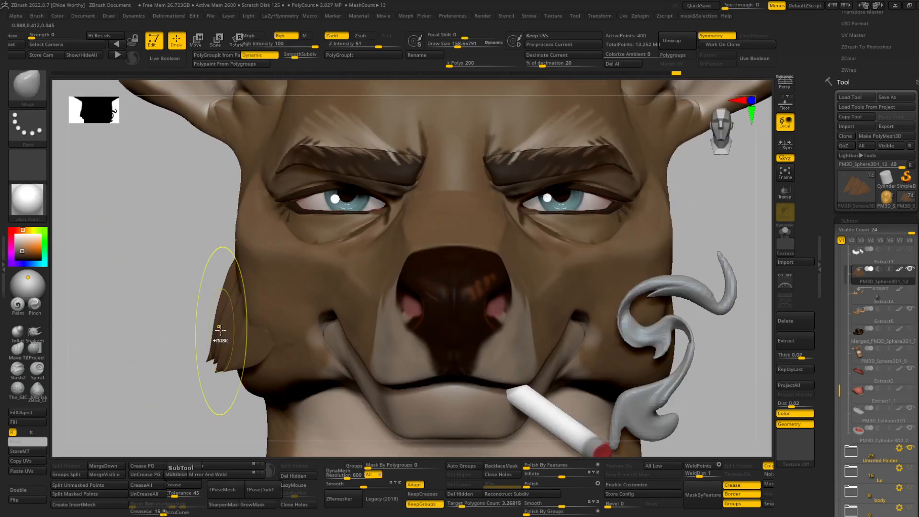
key(ctrl)
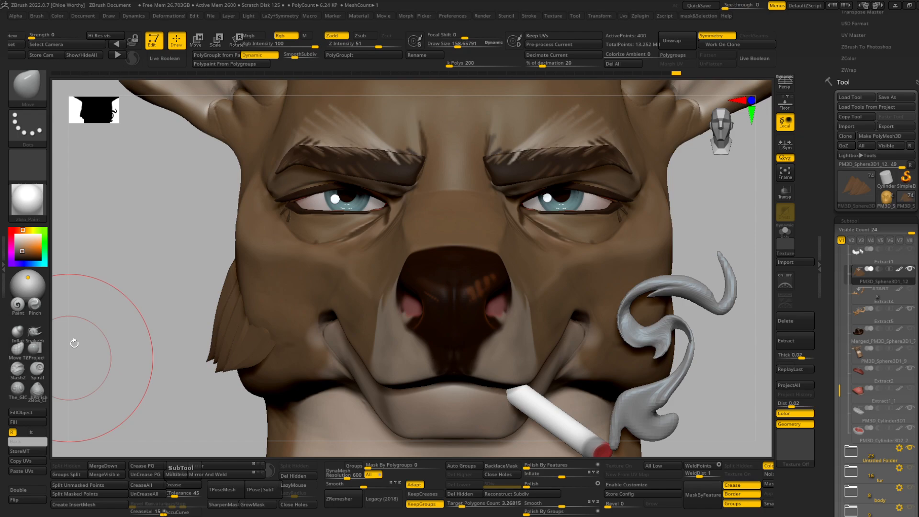
drag(86, 339, 154, 342)
shift+drag(99, 324, 233, 331)
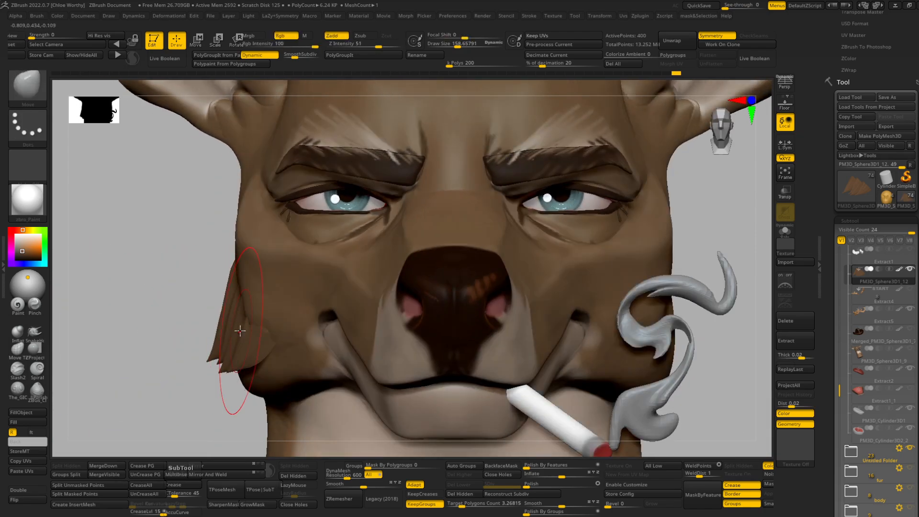
drag(140, 287, 179, 310)
key(s)
drag(176, 311, 180, 310)
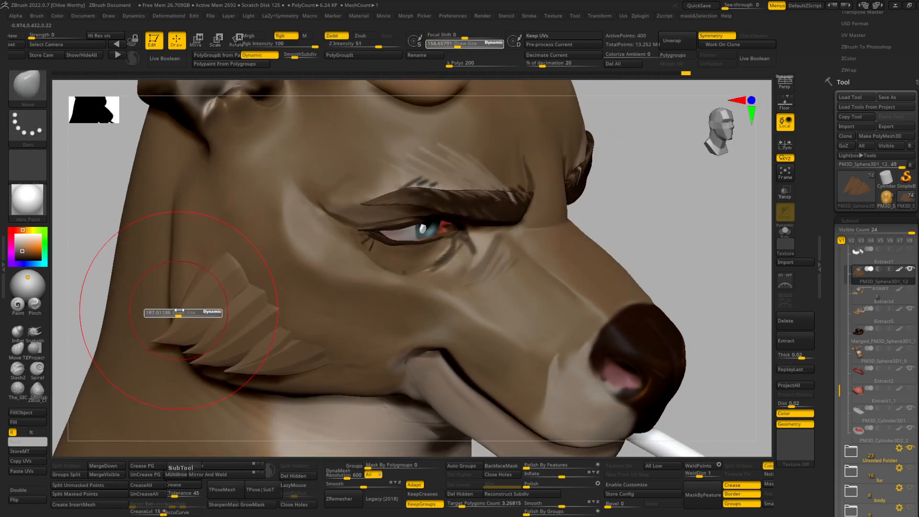
drag(710, 230, 431, 249)
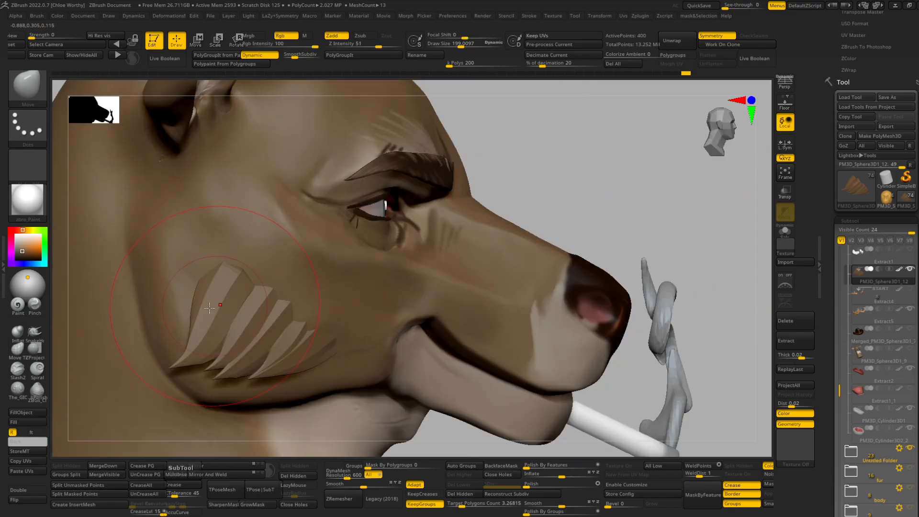
Step: Mask the front clumps and reshape the rearmost clump's tip with the Move brush at a draw size of about 128
key(ctrl)
ctrl+shift+click(580, 227)
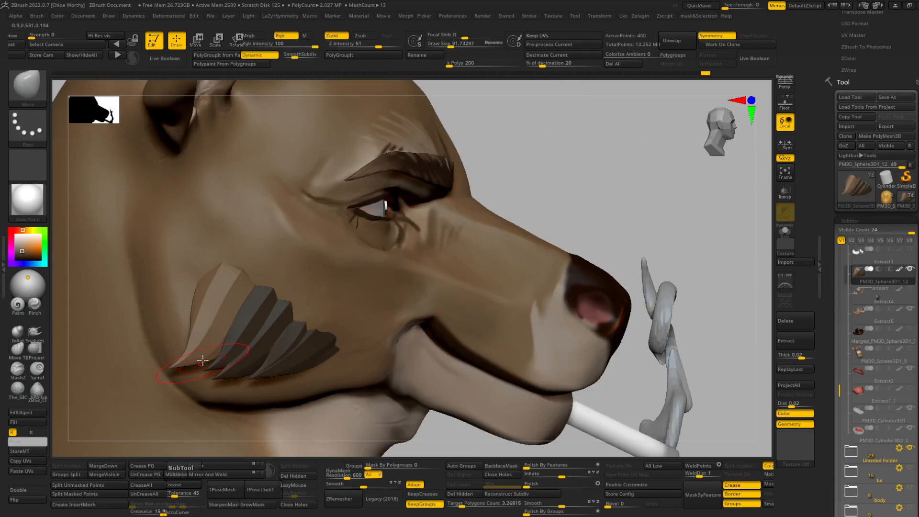
key(s)
drag(199, 346, 203, 348)
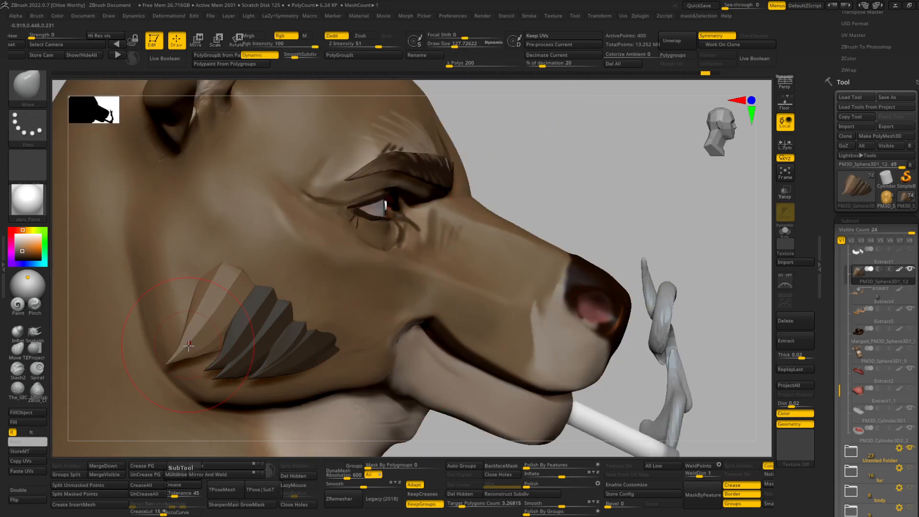
Step: Move and rotate the unmasked rearmost clump to a steeper angle with the transform gizmo, and clear the mask
key(w)
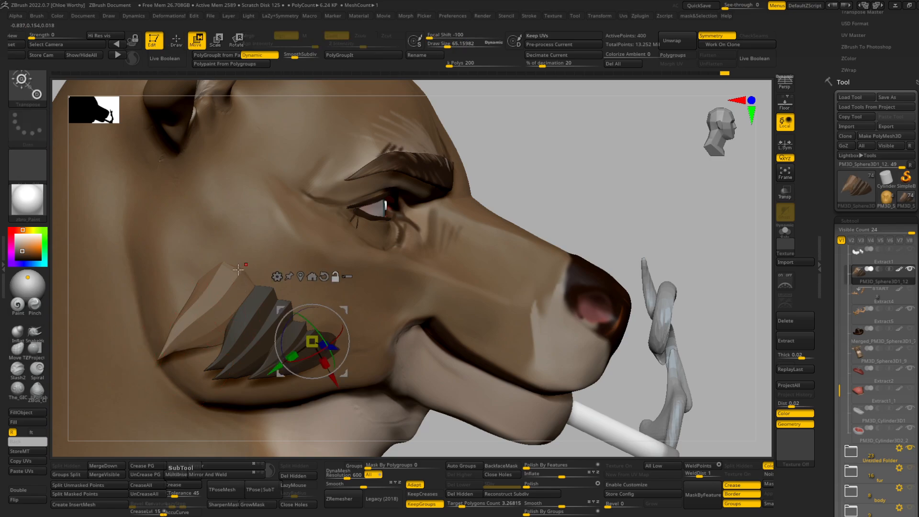
drag(247, 306, 257, 309)
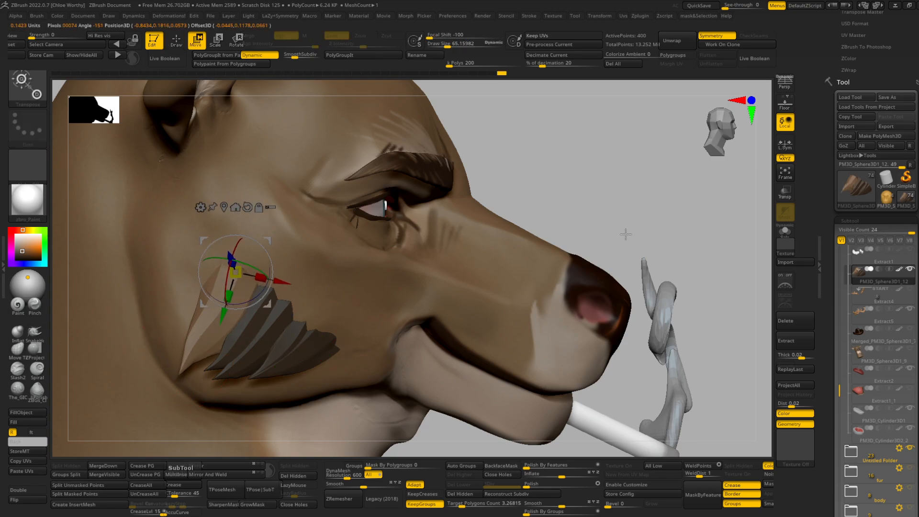
drag(625, 234, 433, 269)
ctrl+drag(157, 369, 170, 418)
drag(110, 413, 272, 269)
mouse_move(570, 238)
ctrl+mouse_down()
mouse_move(651, 230)
mouse_move(531, 240)
ctrl+mouse_up()
key(q)
drag(77, 392, 135, 374)
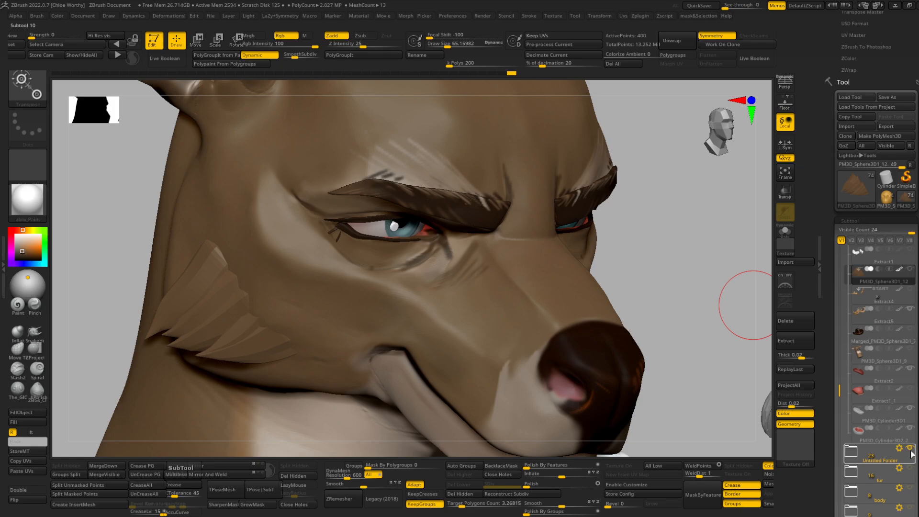
Step: Show the finished clumps in the fur folder for reference, hide them again, and reselect the PM3D_Sphere3D1_12 subtool
click(909, 468)
click(898, 437)
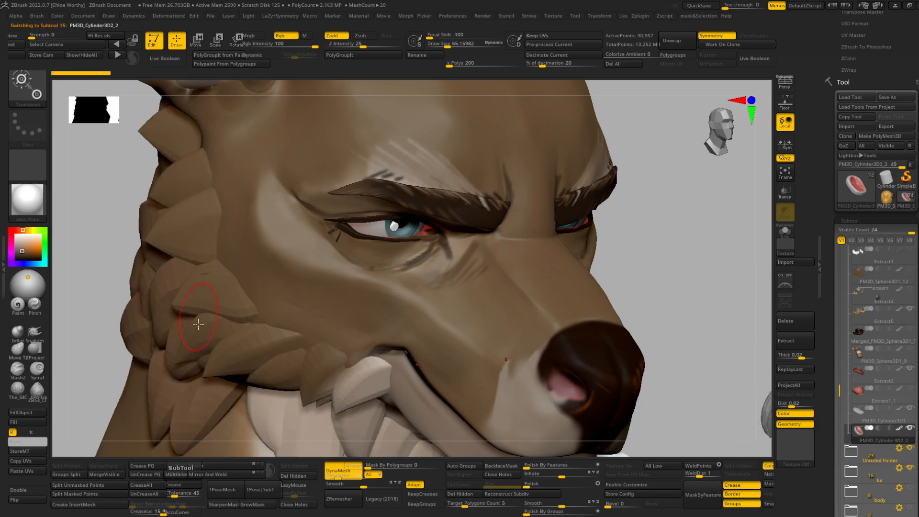
alt+click(199, 297)
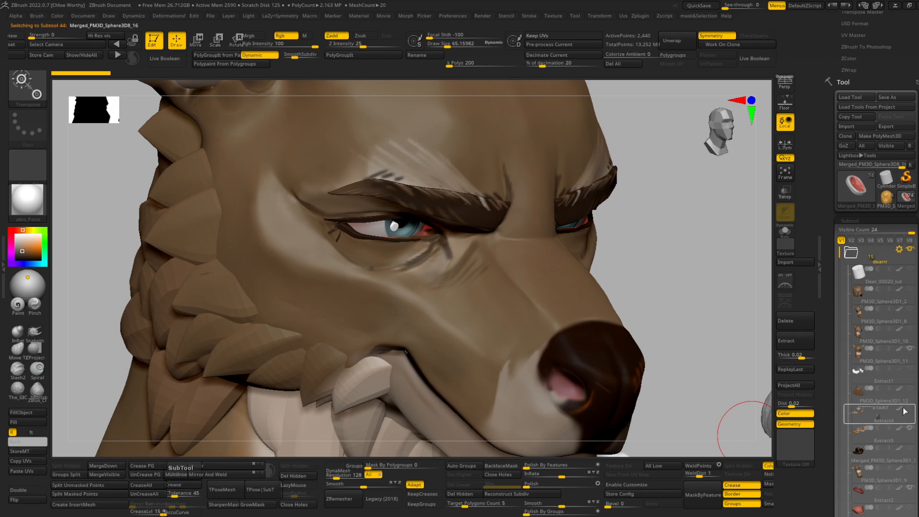
scroll(906, 390, down, 4)
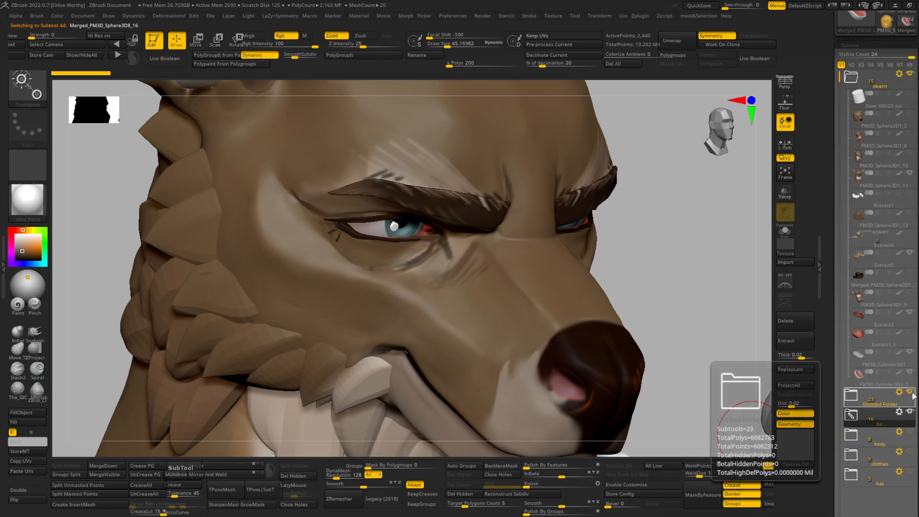
click(911, 412)
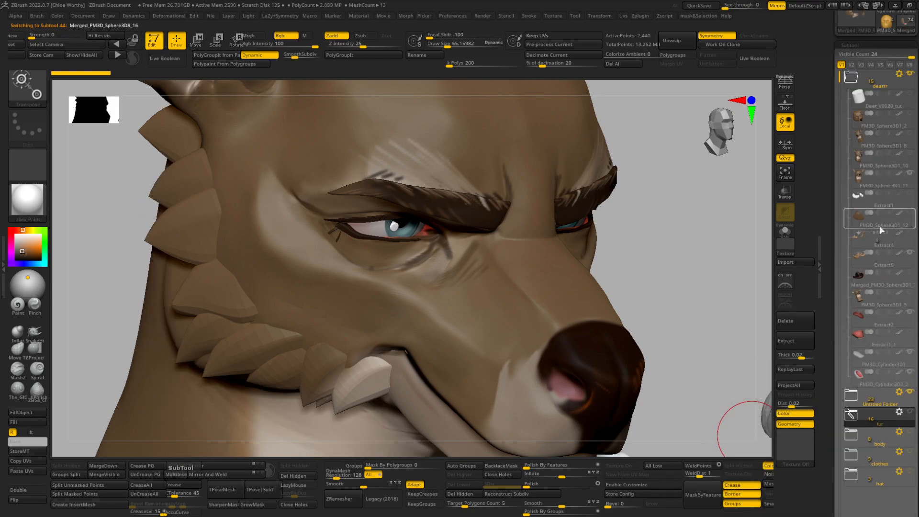
click(876, 181)
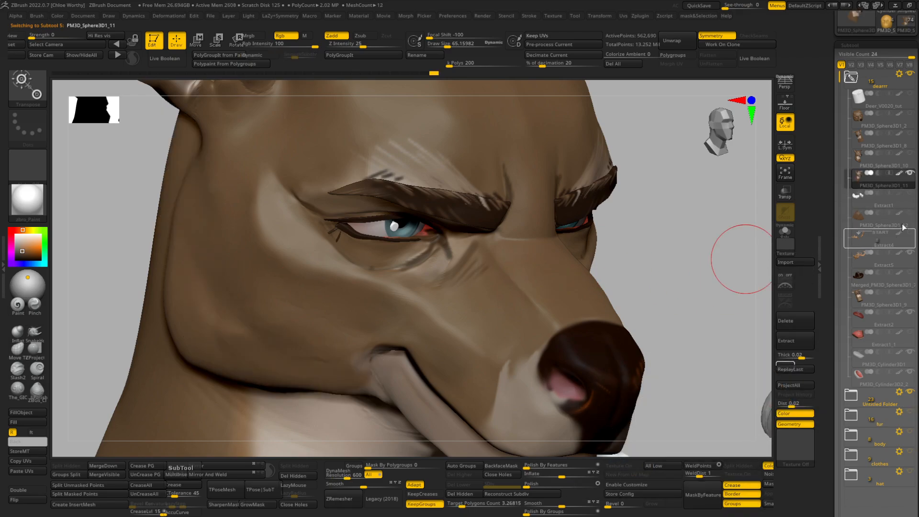
click(877, 218)
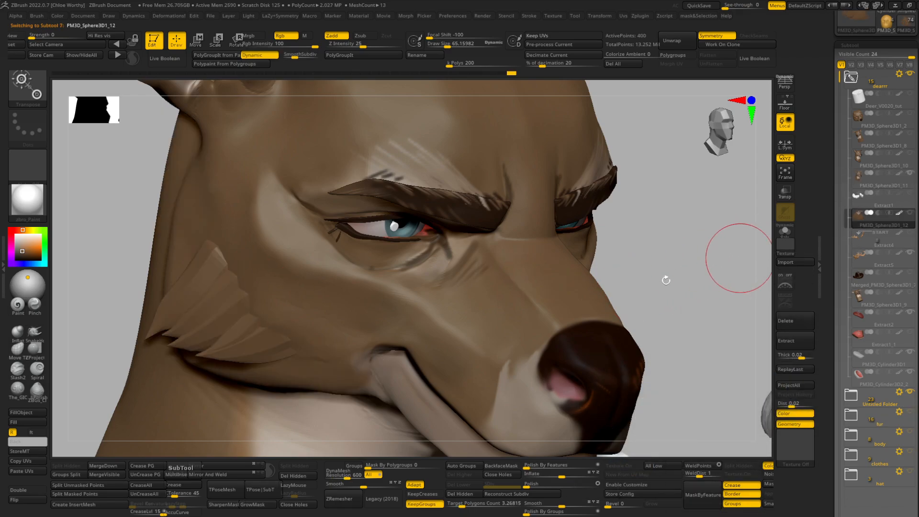
Step: Reposition the group of cheek fur clumps with the transform gizmo
key(w)
alt+click(209, 309)
drag(197, 331, 191, 354)
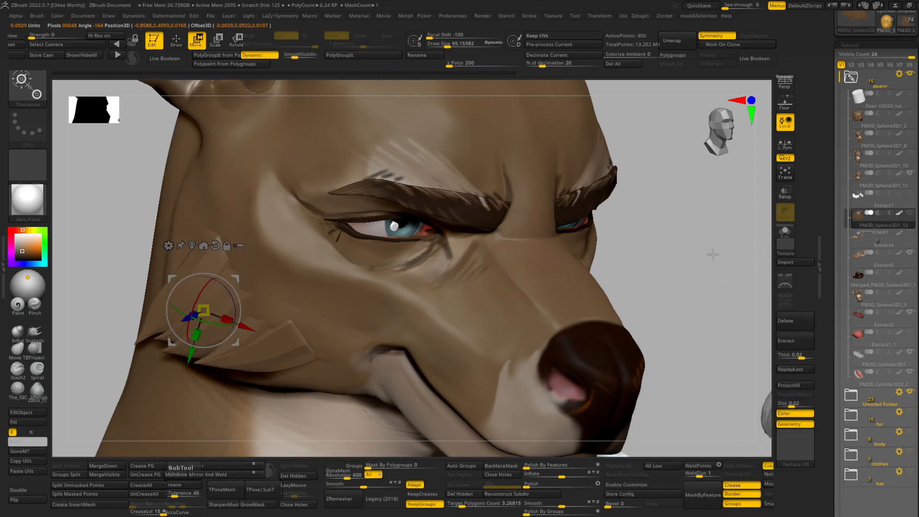
mouse_move(712, 254)
mouse_down()
mouse_move(710, 226)
mouse_move(660, 229)
mouse_up()
Step: Adjust the cheek fur clumps with the Move brush at a draw size of about 237, working from the front and side views
key(q)
key(s)
drag(317, 332, 335, 332)
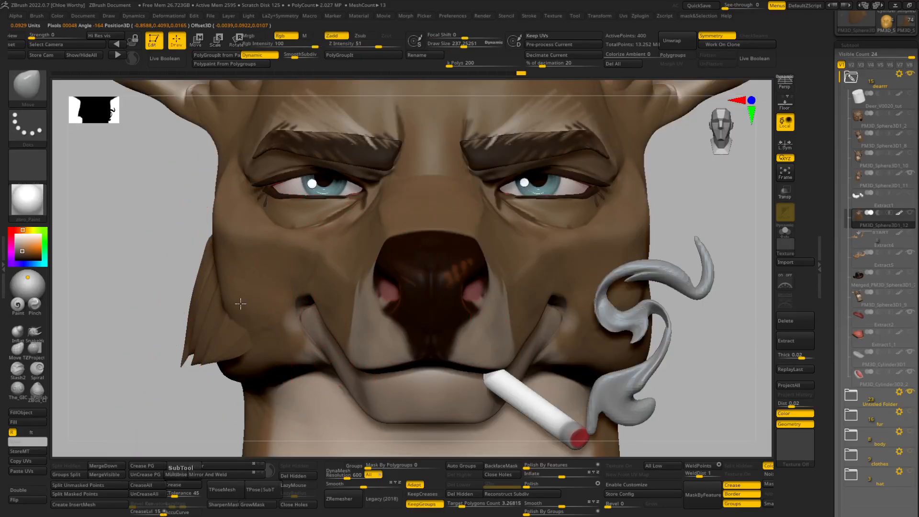
drag(169, 300, 296, 312)
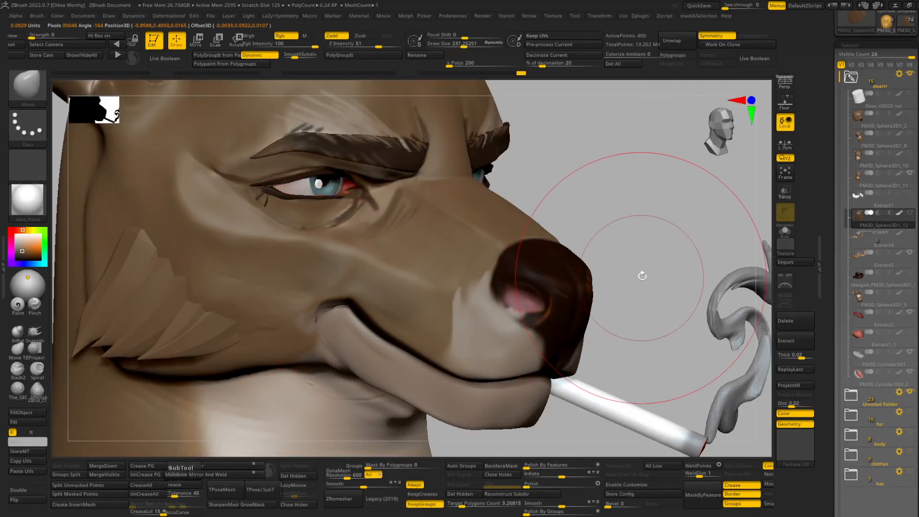
right_drag(641, 275, 268, 330)
mouse_move(134, 312)
right_down()
mouse_move(306, 292)
mouse_move(412, 88)
right_up()
Step: Mask the two front clumps and split them from the three rear clumps into separate subtools
key(w)
key(q)
right_drag(628, 208, 665, 201)
ctrl+click(542, 244)
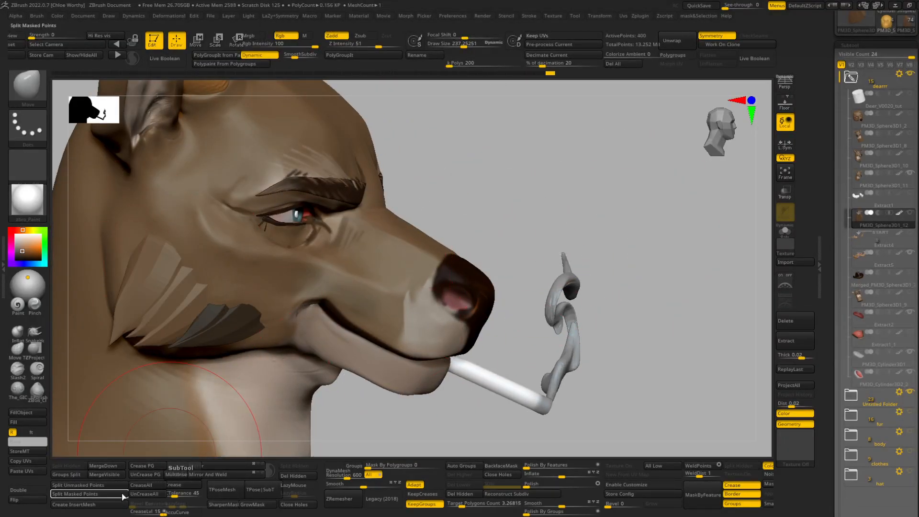
click(104, 487)
Step: Move both cheek fur subtools to the end of their folder, below the PM3D_Cylinder3D2_2 subtool
mouse_move(555, 293)
right_down()
mouse_move(517, 219)
mouse_move(543, 287)
right_up()
drag(891, 218, 898, 385)
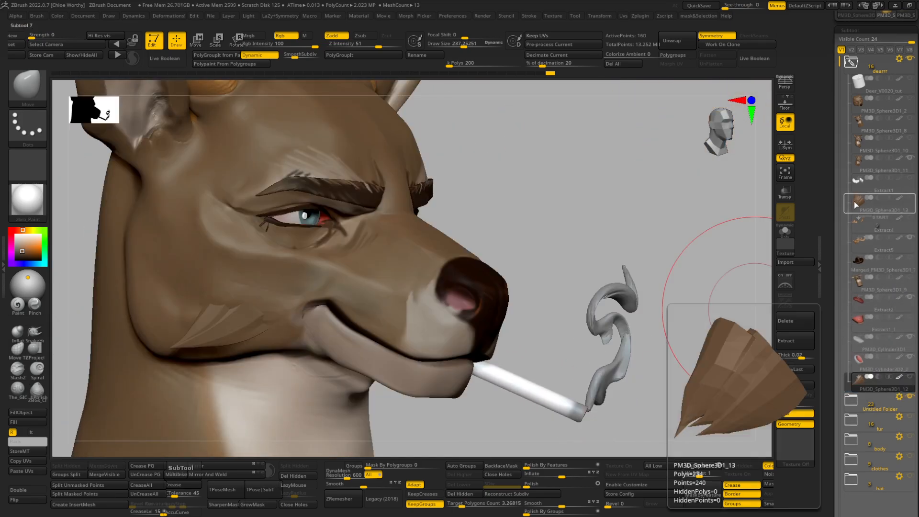
drag(883, 204, 885, 381)
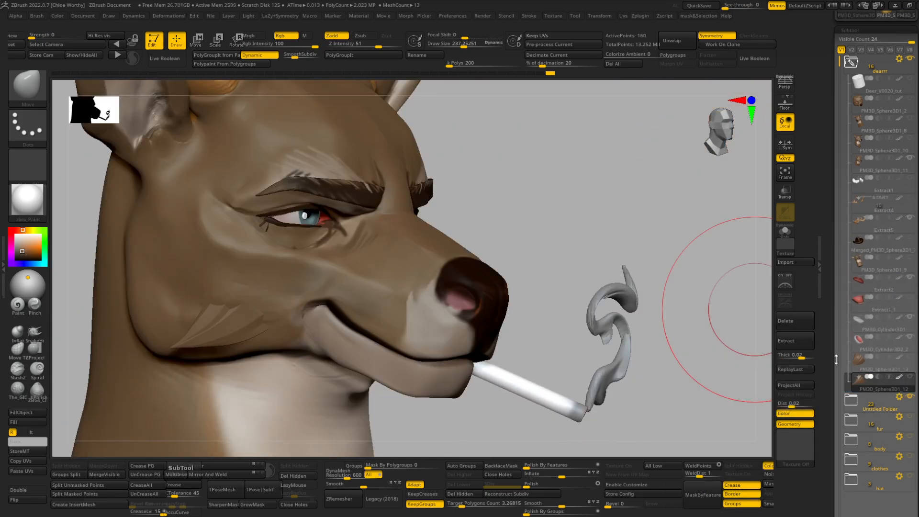
Step: Group the PM3D_Sphere3D1_13 and PM3D_Sphere3D1_12 subtools in a new folder named furtut
click(909, 372)
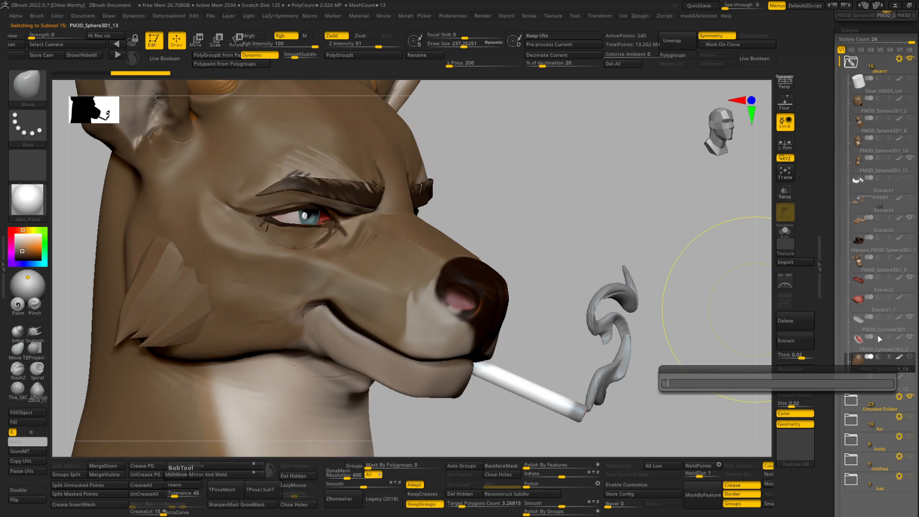
text(furtut)
key(Return)
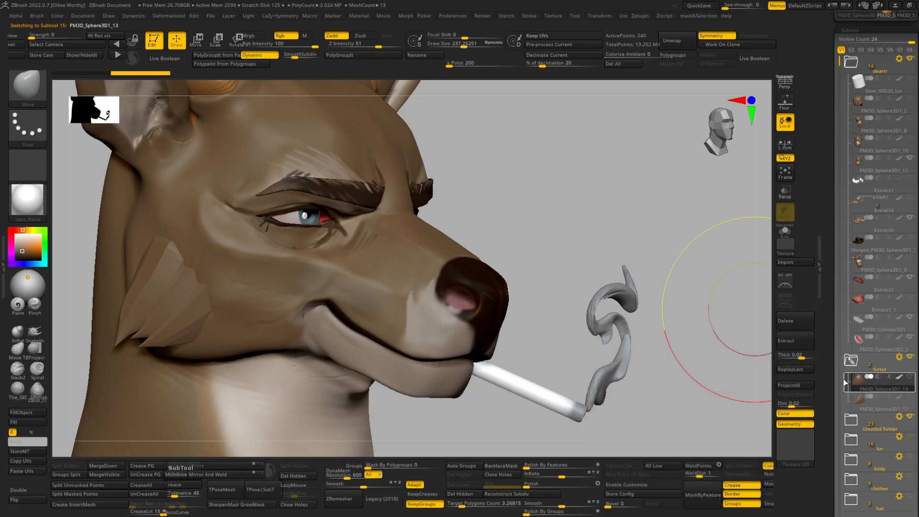
drag(542, 231, 299, 311)
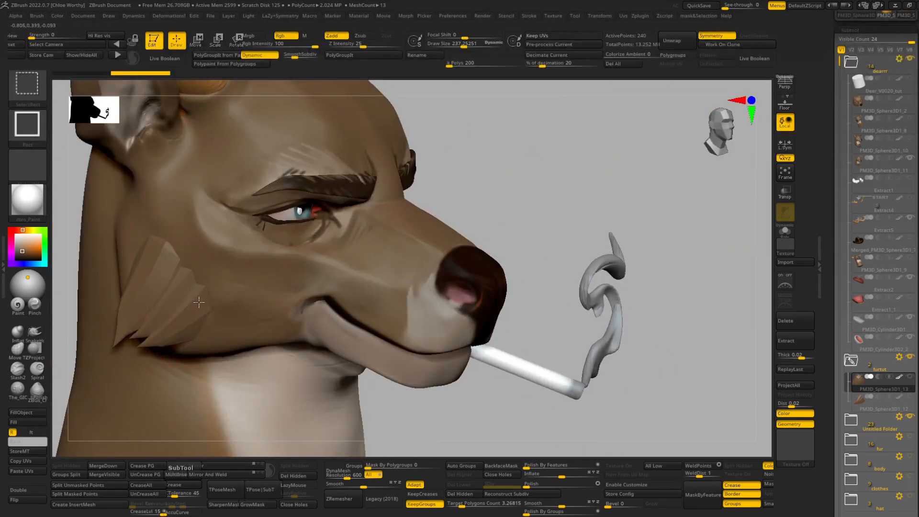
ctrl+shift+click(182, 294)
ctrl+click(589, 232)
ctrl+shift+click(589, 231)
ctrl+drag(591, 232, 638, 270)
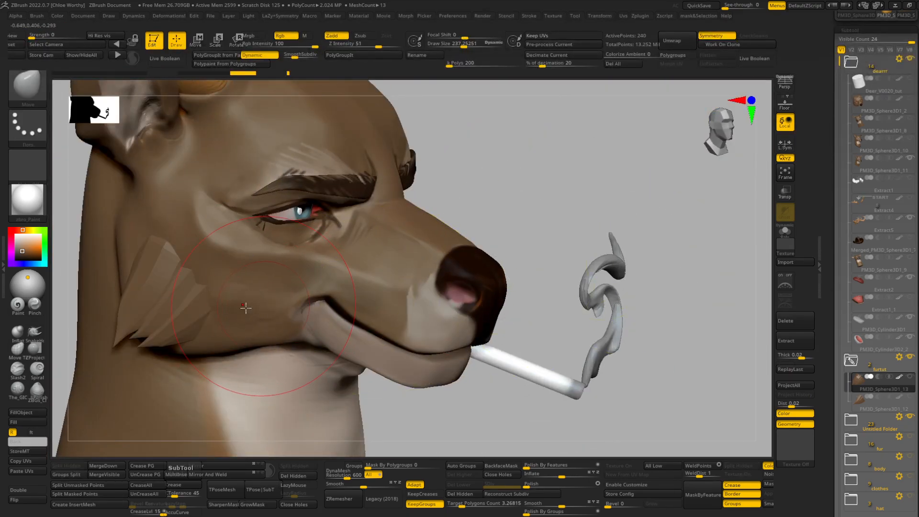
Step: Mask all clumps except the rearmost cheek clump, lower its root toward the others, and clear the mask
ctrl+shift+click(138, 275)
ctrl+click(607, 189)
ctrl+shift+click(608, 190)
ctrl+click(607, 193)
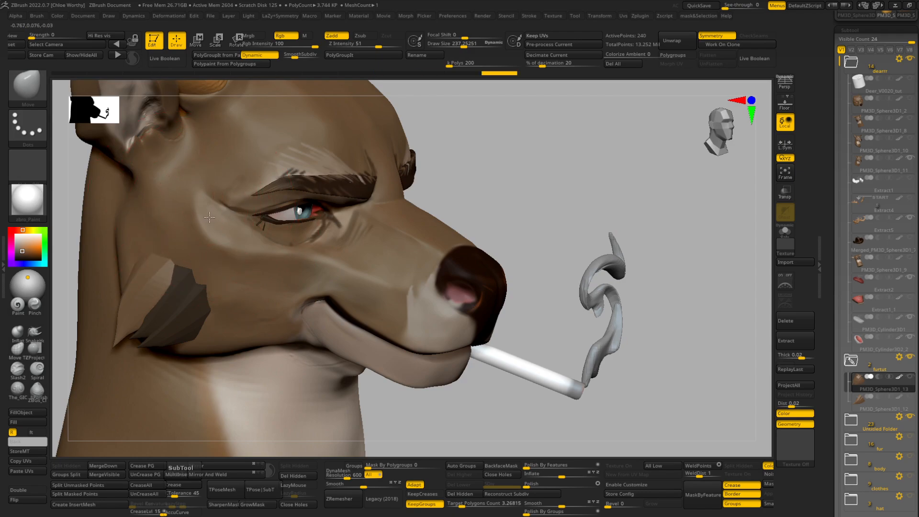
ctrl+drag(507, 214, 575, 244)
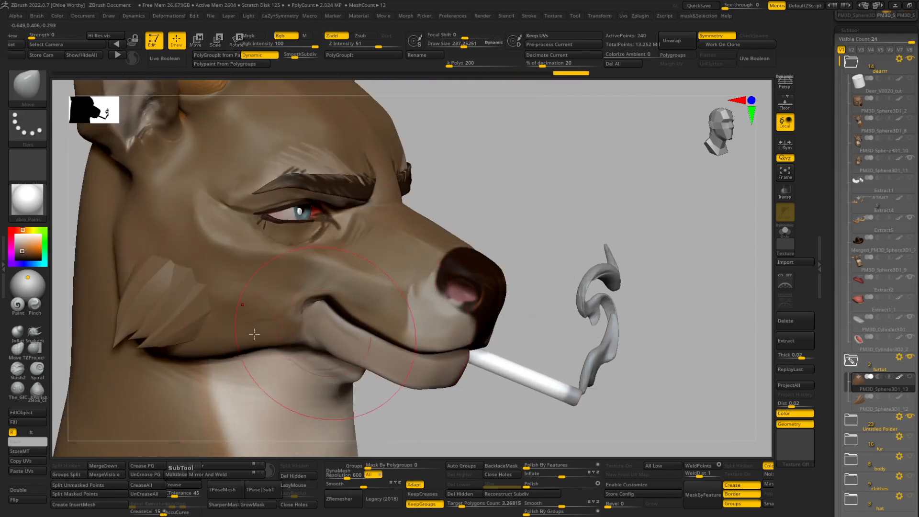
Step: Duplicate the cheek fur clumps with the gizmo and rotate the copy into place in front of the originals along the jaw
key(w)
ctrl+drag(216, 312, 263, 334)
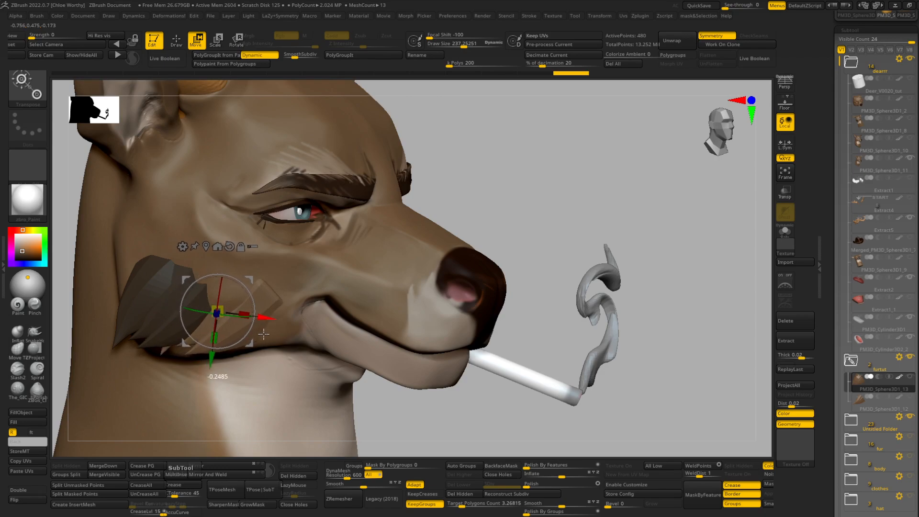
drag(249, 296, 229, 280)
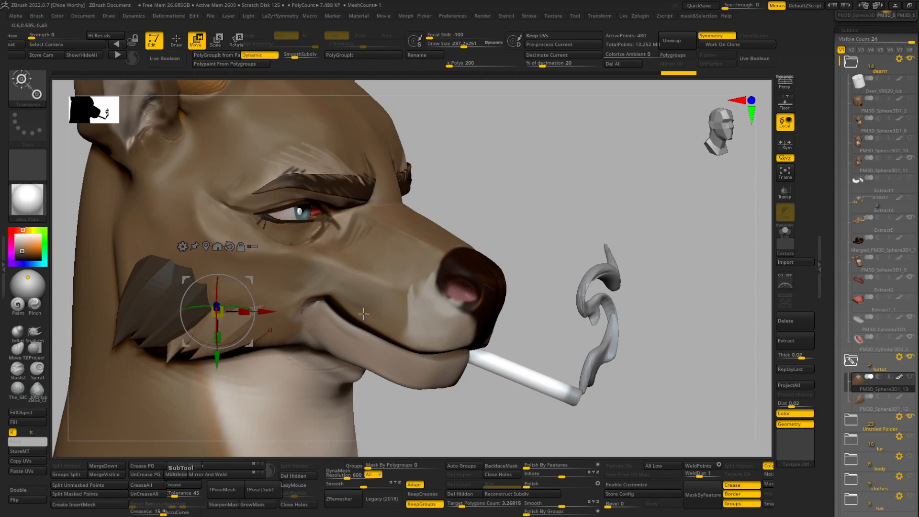
Step: Reshape the duplicated clumps with the Move brush so they follow the cheek and jaw
key(q)
drag(590, 254, 472, 263)
drag(119, 251, 257, 271)
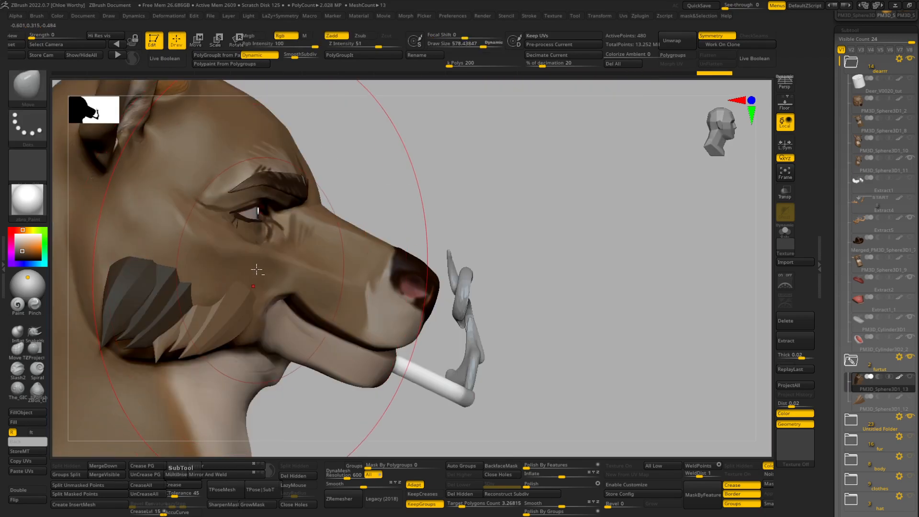
drag(522, 203, 394, 273)
mouse_move(96, 258)
ctrl+right_down()
mouse_move(71, 221)
mouse_move(231, 369)
mouse_move(289, 306)
ctrl+right_up()
Step: Check the duplicated clumps' placement from the front and split the unmasked clumps into their own subtool
key(w)
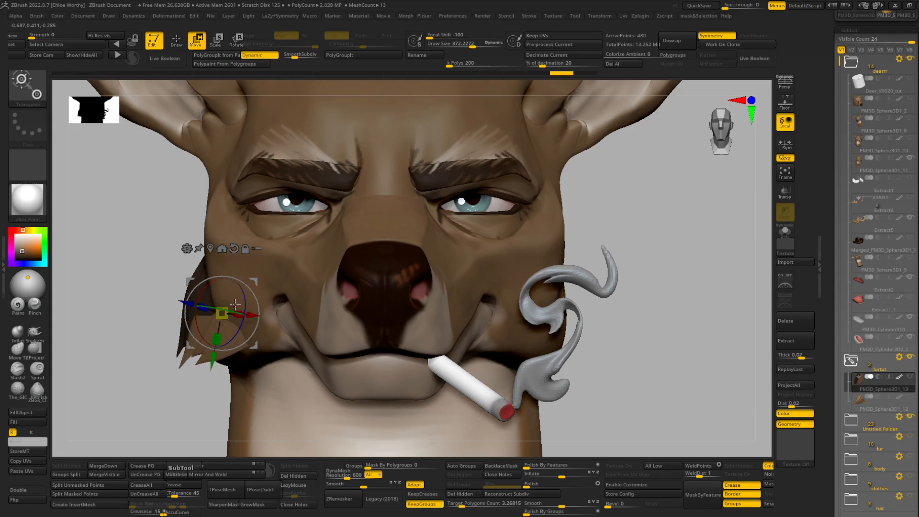
drag(127, 338, 209, 306)
drag(644, 244, 616, 239)
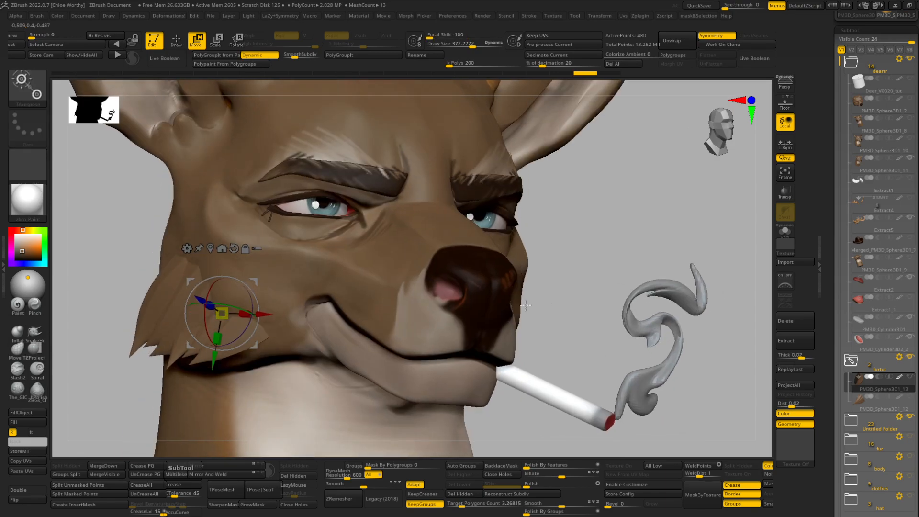
click(112, 486)
key(q)
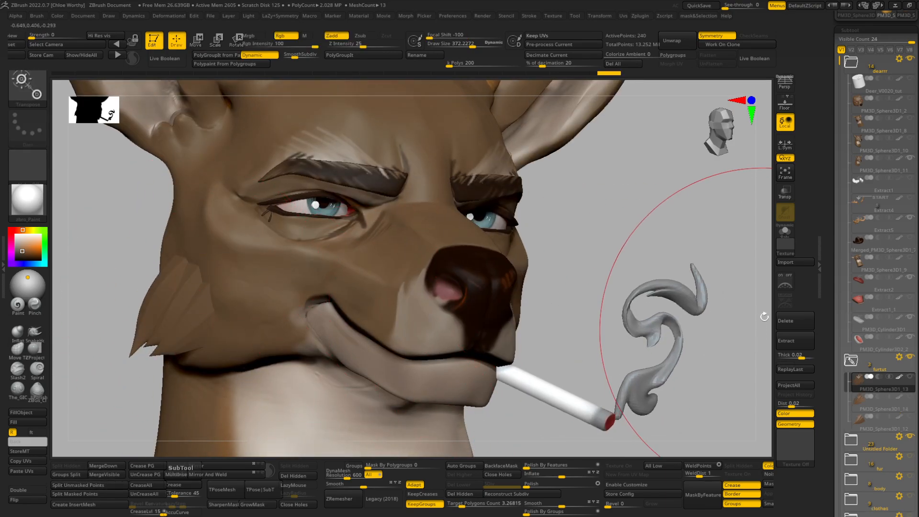
Step: Isolate the active fur subtool and mask the clumps' upper middle area with a soft-edged MaskLasso selection
click(785, 233)
alt+drag(388, 376, 463, 381)
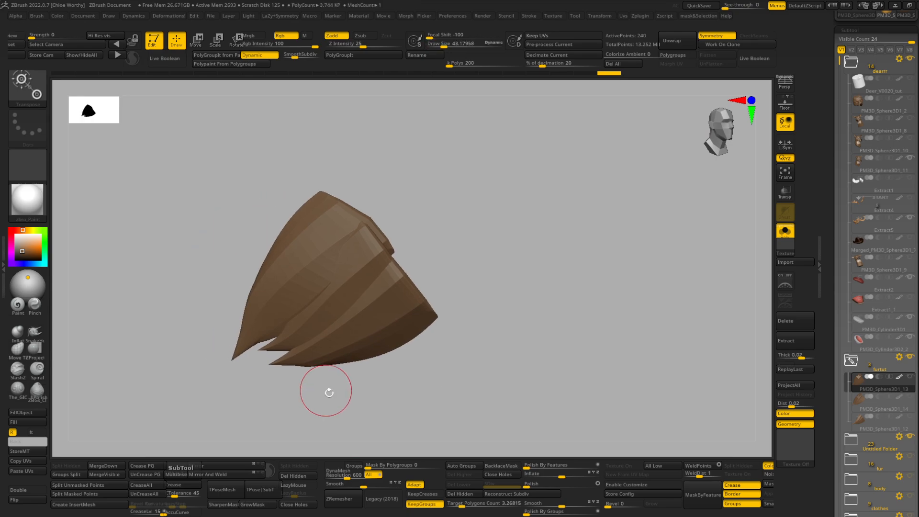
ctrl+drag(327, 397, 188, 307)
ctrl+drag(311, 395, 245, 471)
key(w)
mouse_move(500, 269)
ctrl+mouse_down()
mouse_move(447, 365)
mouse_move(610, 427)
mouse_move(598, 431)
ctrl+mouse_up()
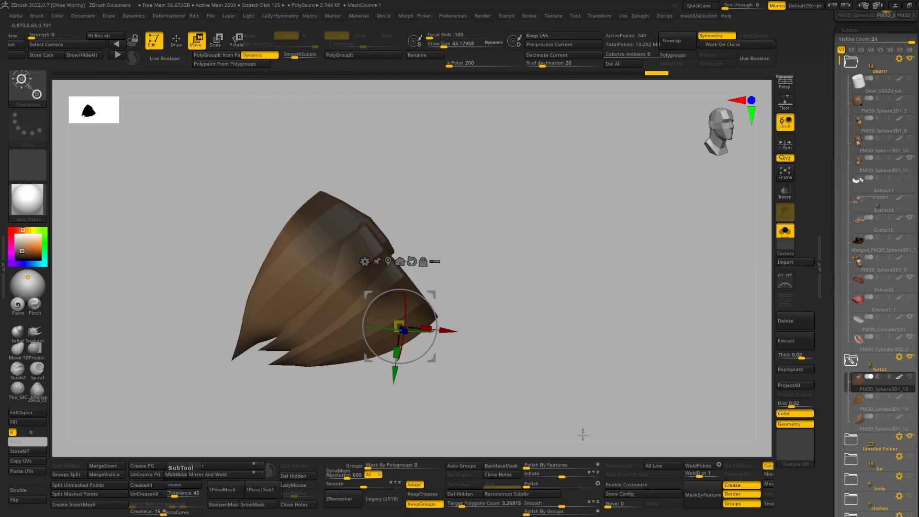
Step: Try inflating the unmasked parts of the fur clumps and preview the shape with the mask cleared
key(q)
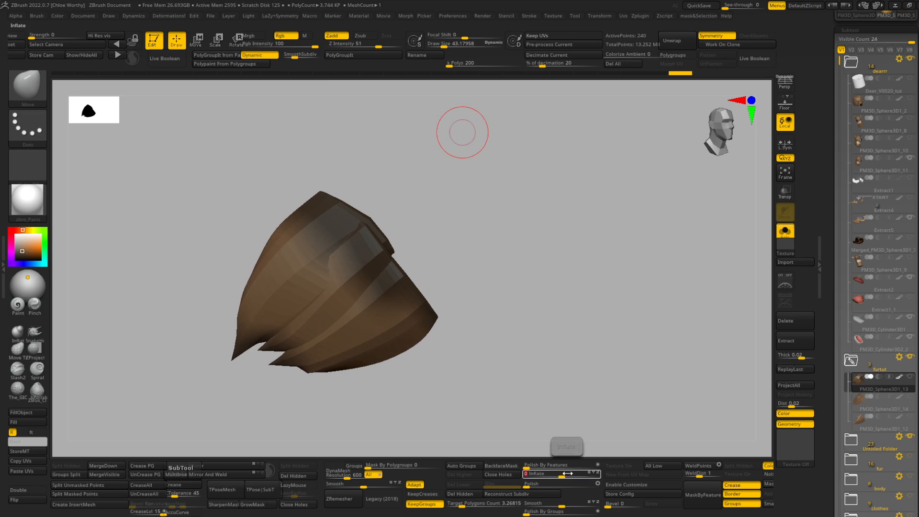
drag(567, 474, 554, 477)
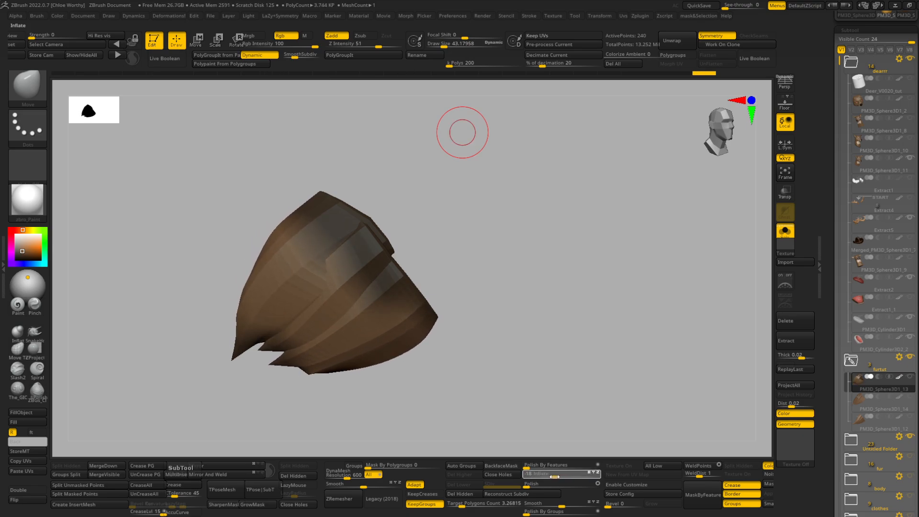
ctrl+drag(550, 364, 568, 335)
mouse_move(565, 321)
mouse_down()
mouse_move(545, 248)
mouse_move(567, 307)
mouse_up()
key(ctrl+z)
key(ctrl+z)
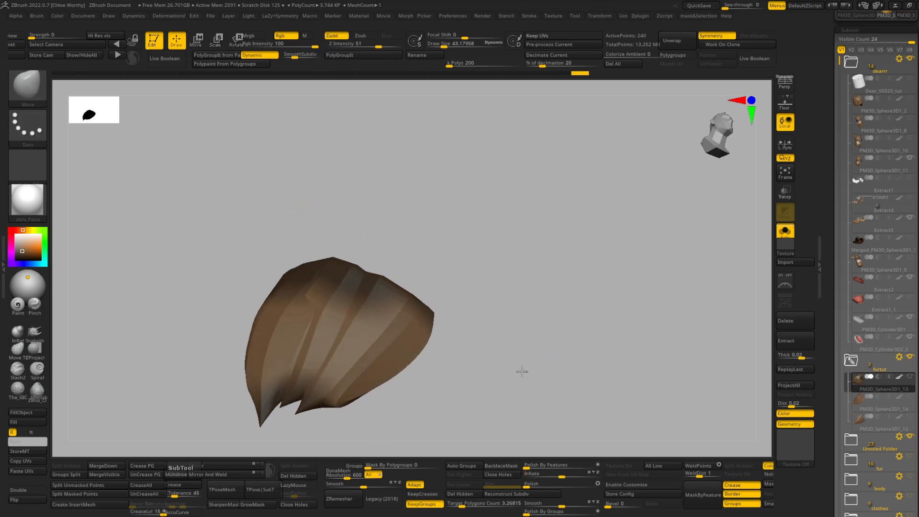
Step: Try Polish By Features on the fur clumps and undo the polish and inflate changes
drag(522, 372, 507, 368)
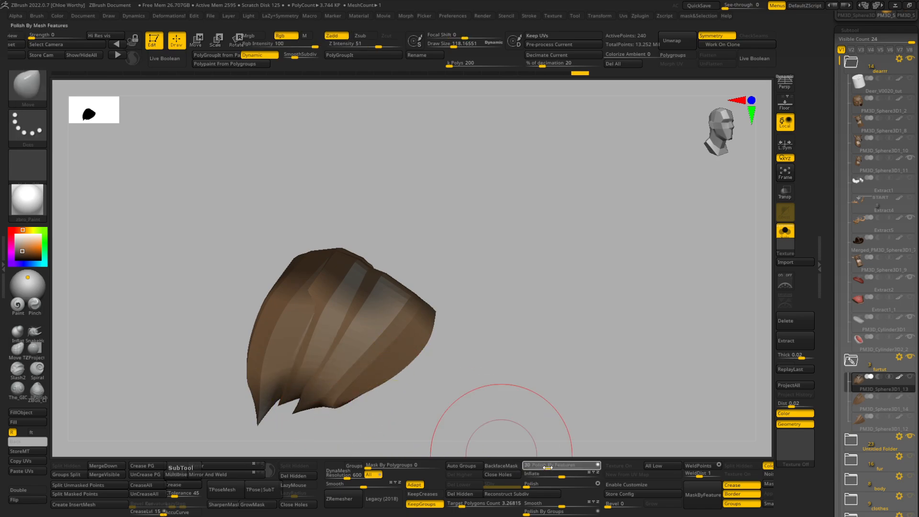
drag(548, 467, 548, 467)
key(ctrl+z)
key(ctrl+z)
key(ctrl+z)
Step: Inflate the unmasked parts of the fur clumps slightly, clear the mask, and show the whole head again
mouse_move(361, 410)
ctrl+mouse_down()
mouse_move(314, 377)
mouse_move(358, 431)
mouse_move(382, 425)
ctrl+mouse_up()
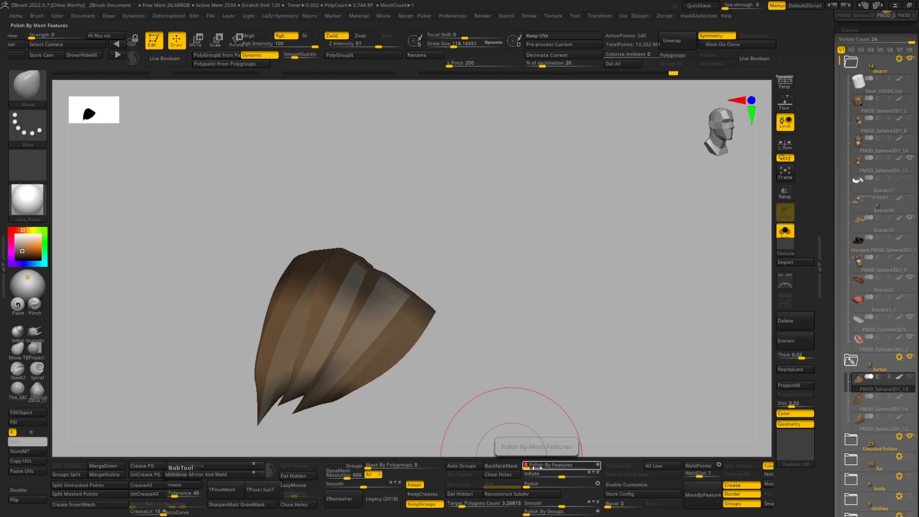
drag(560, 474, 566, 476)
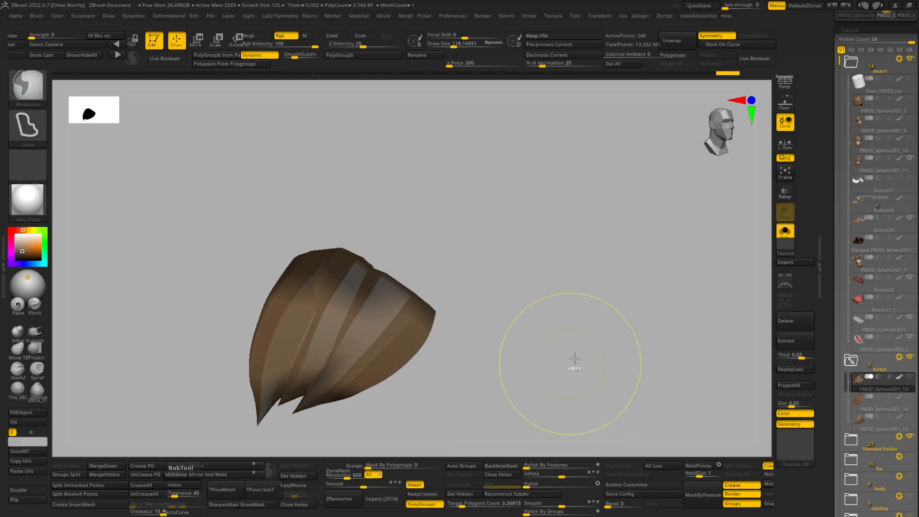
ctrl+drag(574, 360, 665, 381)
mouse_move(666, 381)
mouse_down()
mouse_move(613, 337)
mouse_move(616, 242)
mouse_move(753, 257)
mouse_up()
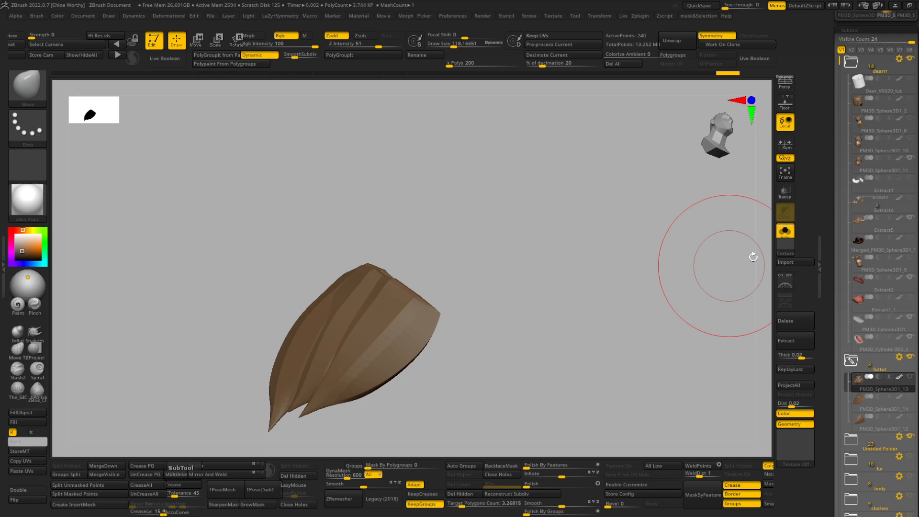
click(785, 234)
ctrl+right_drag(591, 240, 455, 287)
drag(576, 274, 599, 340)
ctrl+right_drag(598, 341, 651, 311)
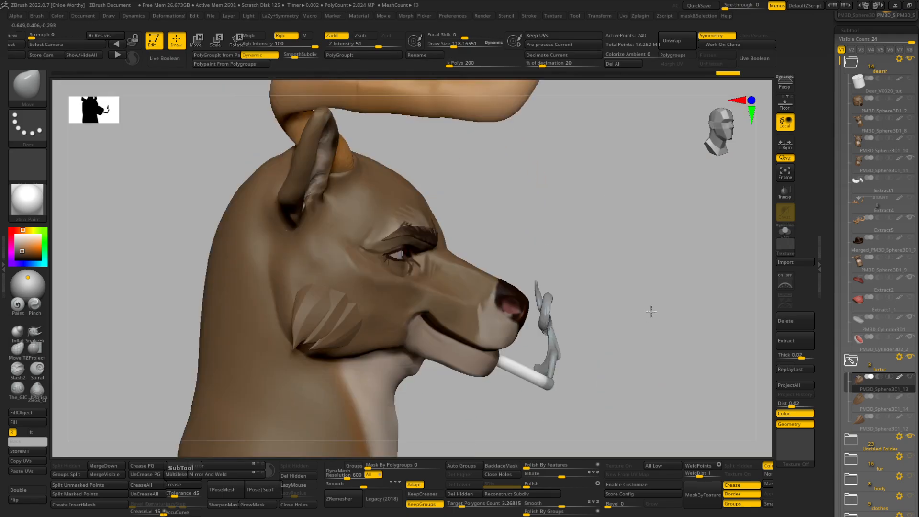
Step: Mask all but the frontmost clump, place the gizmo on that clump, and set the crease level to 3
drag(651, 245, 630, 264)
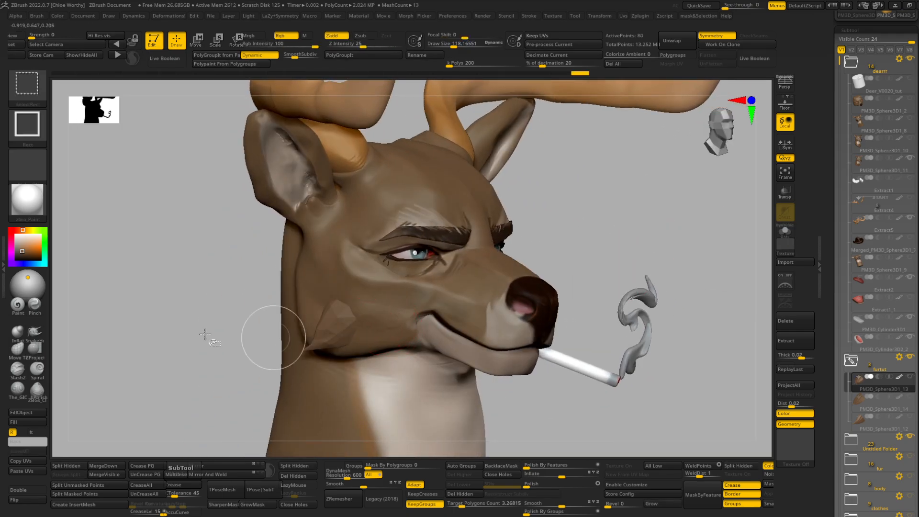
key(w)
alt+drag(337, 334, 340, 352)
alt+drag(174, 346, 200, 515)
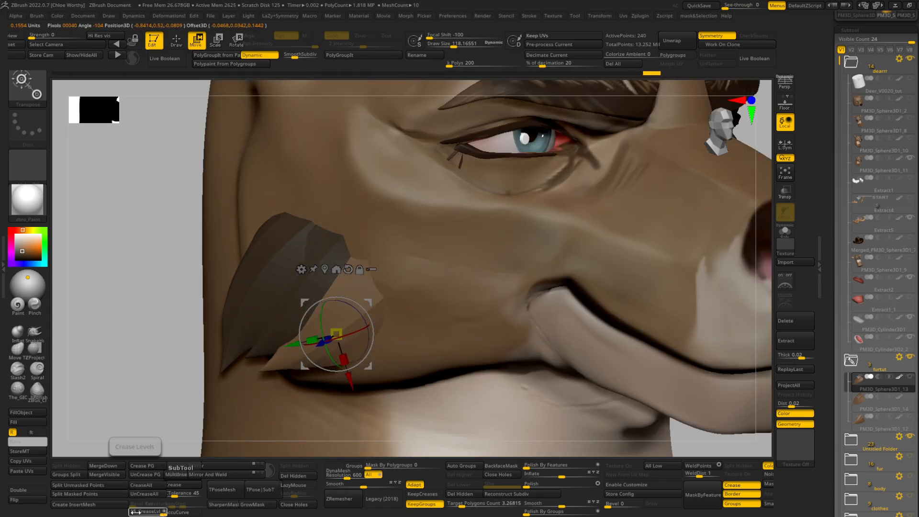
drag(134, 512, 133, 514)
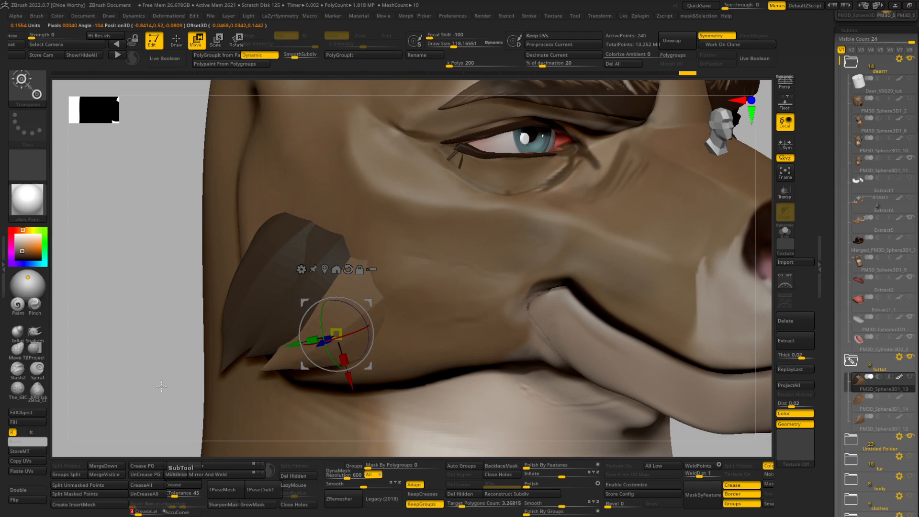
Step: Duplicate the unmasked front clump and angle the copy lower along the jawline
drag(161, 387, 228, 359)
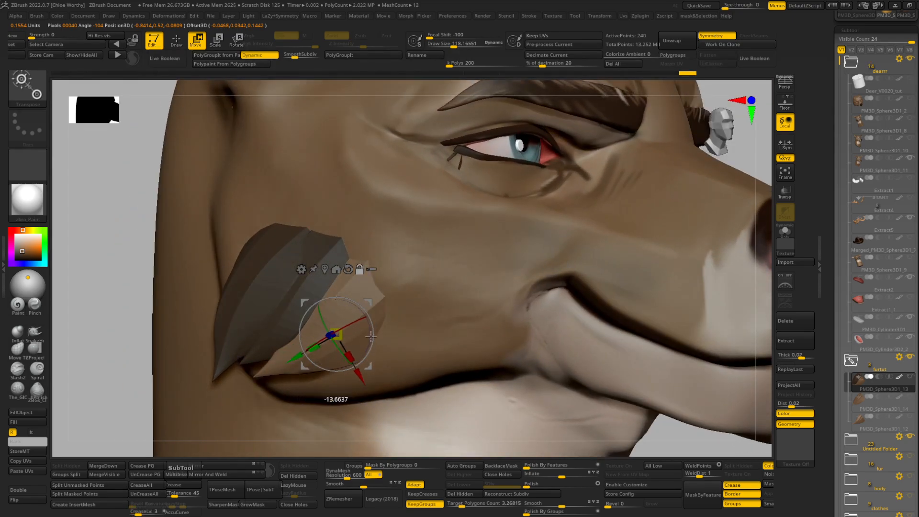
ctrl+drag(373, 372, 390, 353)
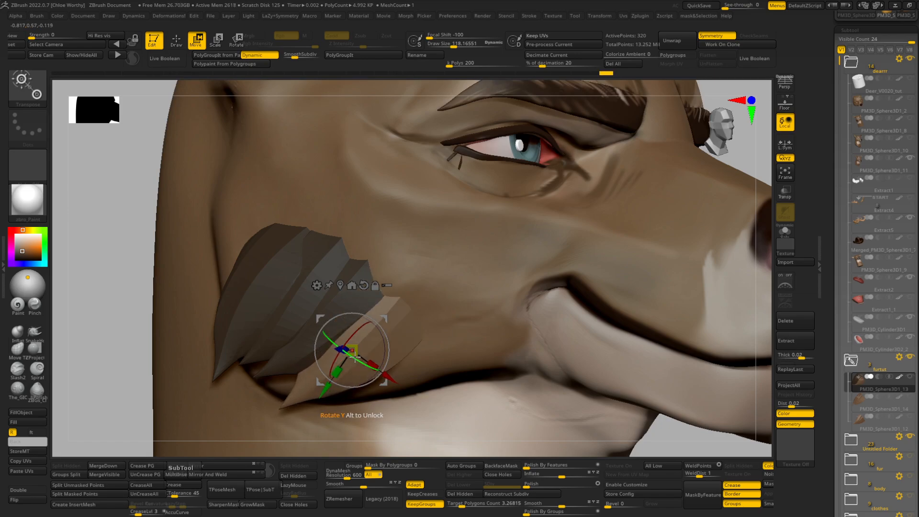
mouse_move(106, 331)
alt+mouse_down()
mouse_move(123, 334)
mouse_move(91, 335)
alt+mouse_up()
key(q)
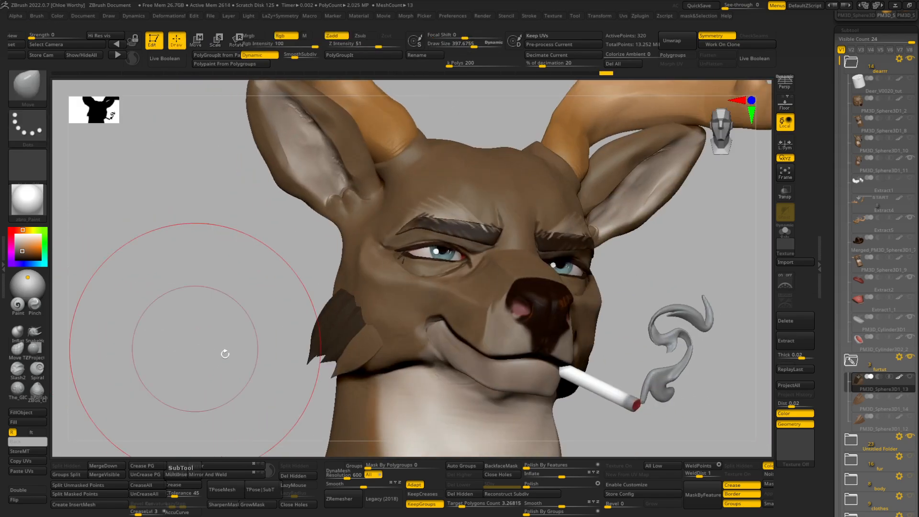
Step: Shape the new jaw clump with the Move brush at a draw size of about 398 and clear the mask
drag(199, 371, 349, 335)
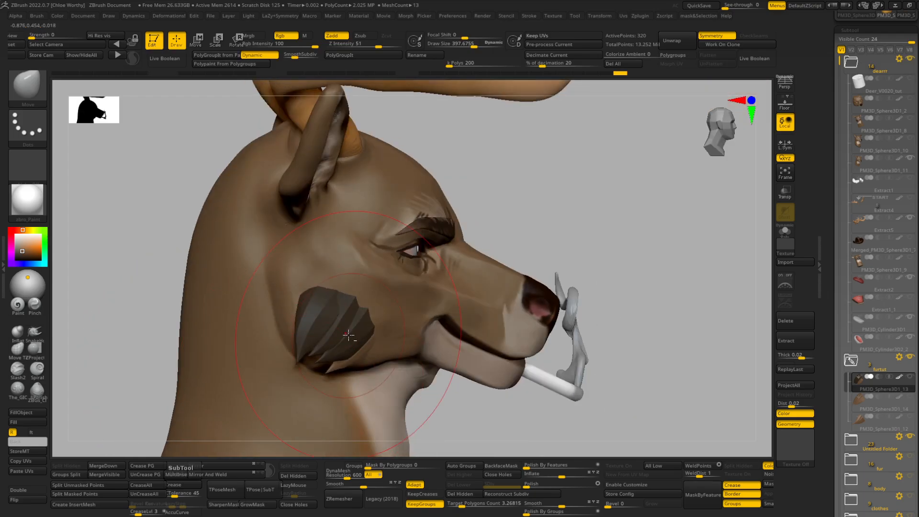
drag(558, 257, 365, 349)
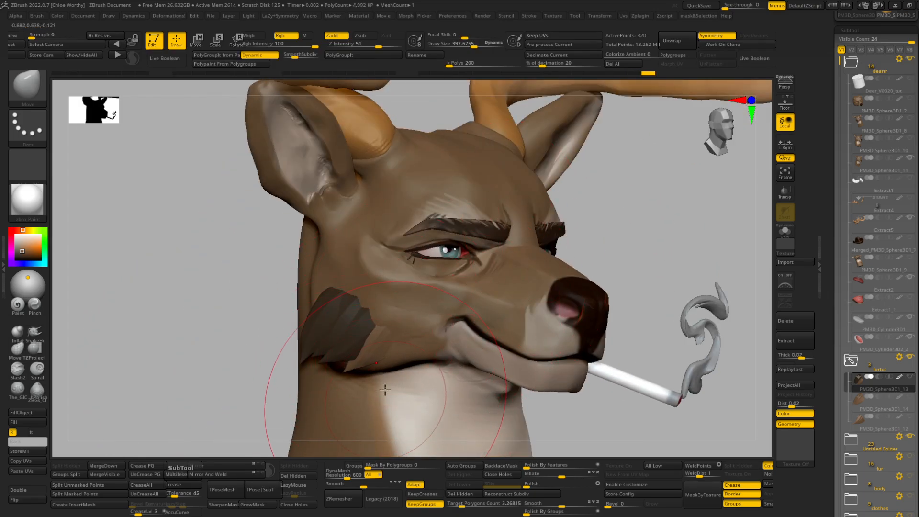
key(w)
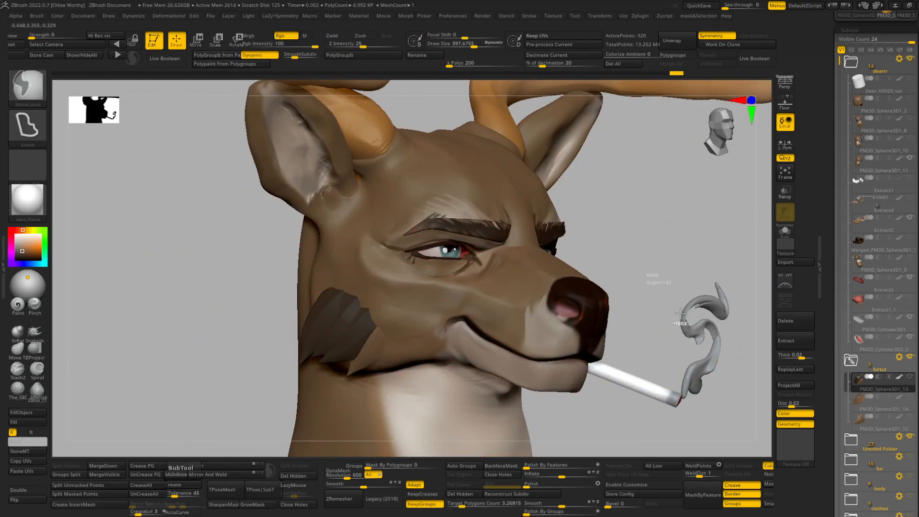
mouse_move(681, 322)
ctrl+right_down()
mouse_move(605, 218)
mouse_move(645, 348)
mouse_move(633, 280)
mouse_move(360, 334)
ctrl+right_up()
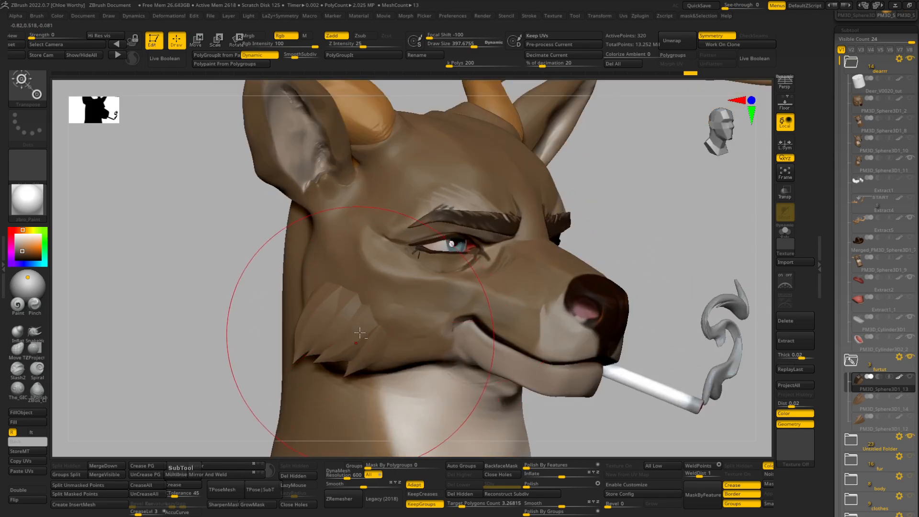
Step: Isolate the rearmost cheek clump and mask all the other clumps in the subtool
right_drag(215, 308, 323, 311)
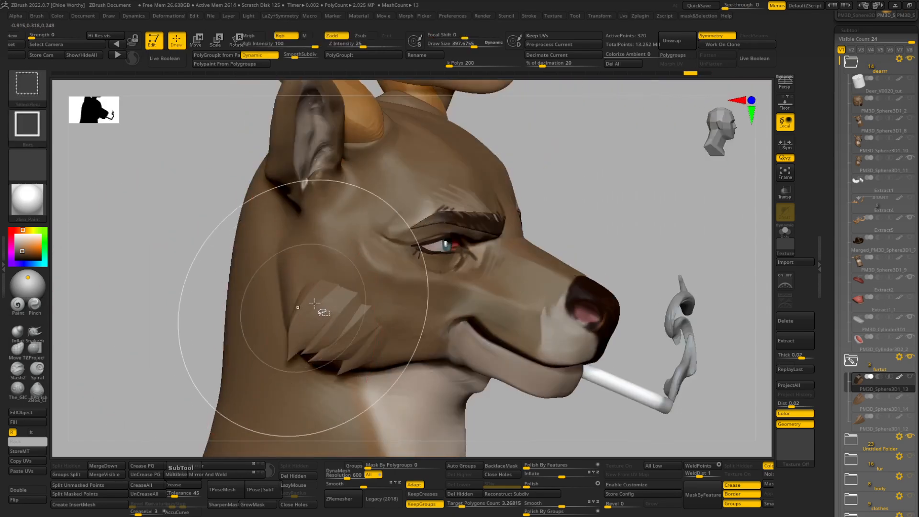
ctrl+shift+click(323, 311)
ctrl+click(197, 301)
ctrl+shift+click(177, 296)
ctrl+click(162, 294)
alt+right_drag(146, 294, 191, 369)
key(w)
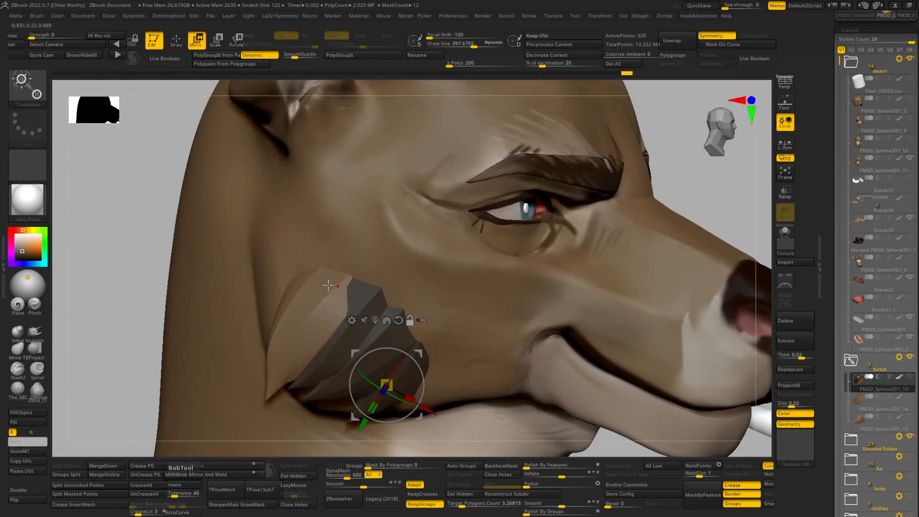
Step: Place the gizmo on the rearmost clump, duplicate it, and rotate and move the copy higher up behind the cheek
alt+click(328, 288)
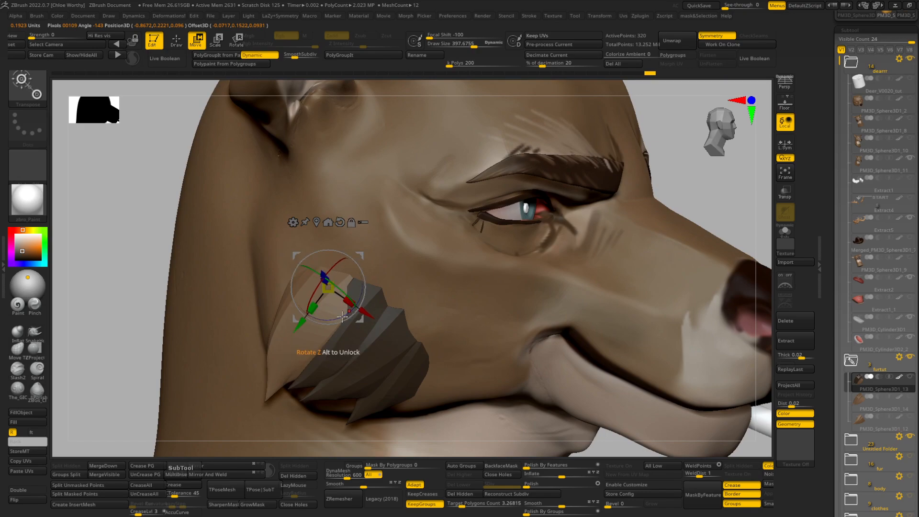
ctrl+drag(365, 314, 293, 295)
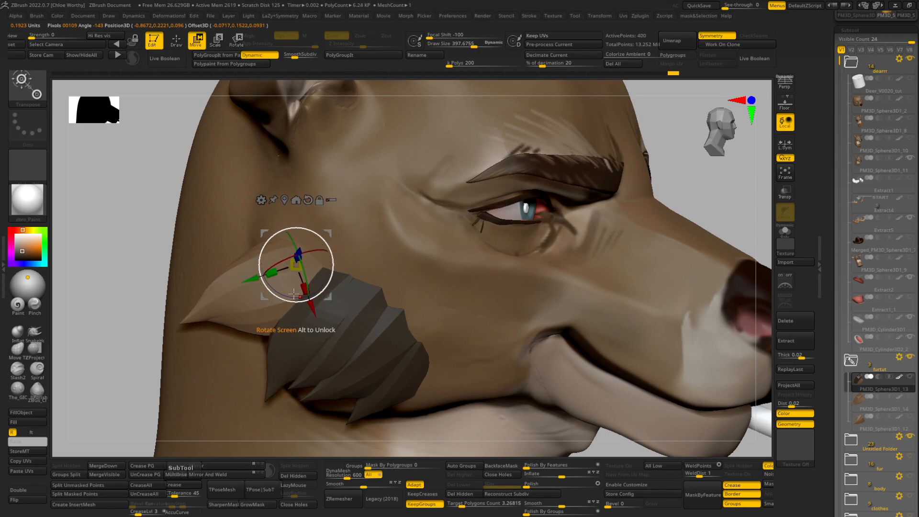
drag(313, 246, 259, 262)
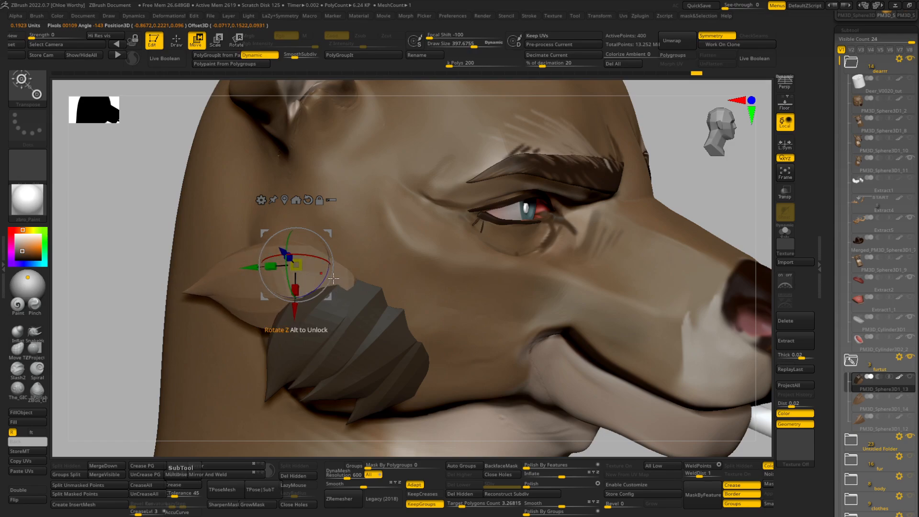
drag(333, 278, 329, 271)
drag(303, 314, 297, 287)
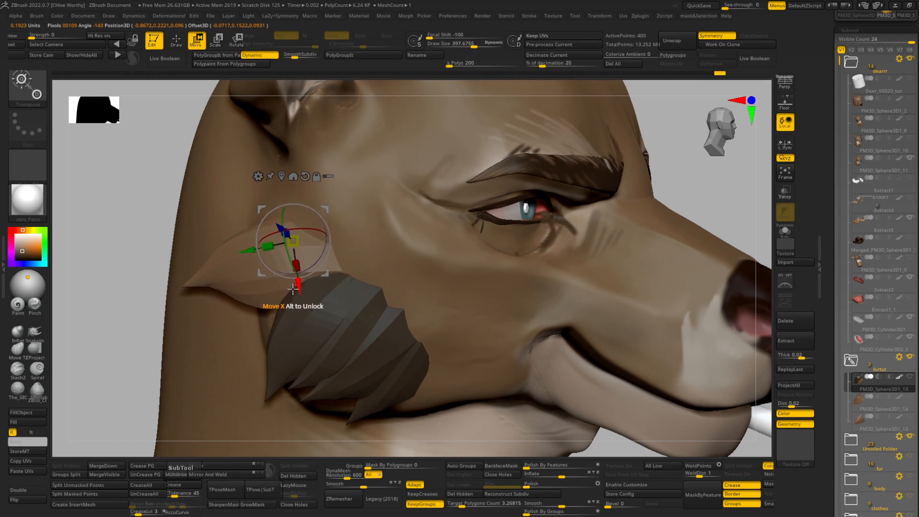
Step: Examine the cheek fur layering on the grey and coloured fox head references and compare it with the deer's profile
key(q)
shift+drag(113, 292, 80, 287)
shift+drag(174, 351, 302, 361)
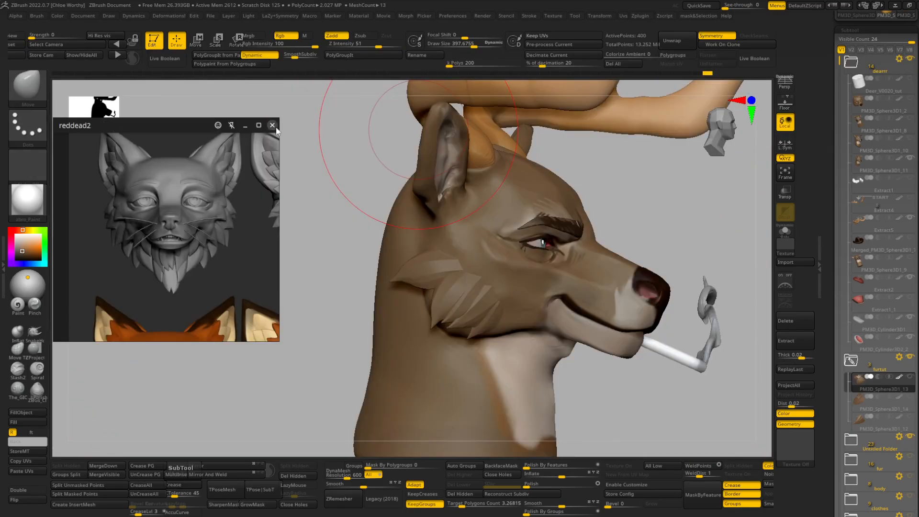
scroll(154, 235, up, 3)
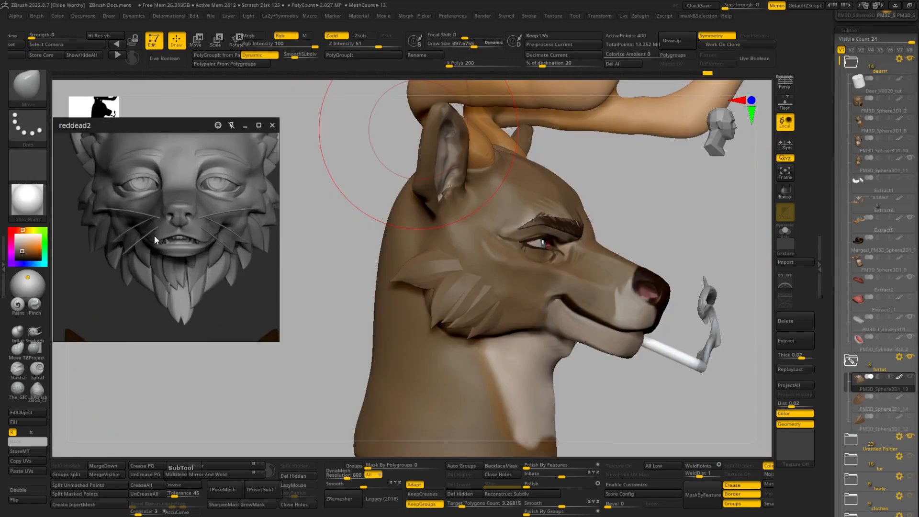
scroll(156, 232, down, 2)
scroll(156, 231, down, 3)
scroll(99, 267, up, 3)
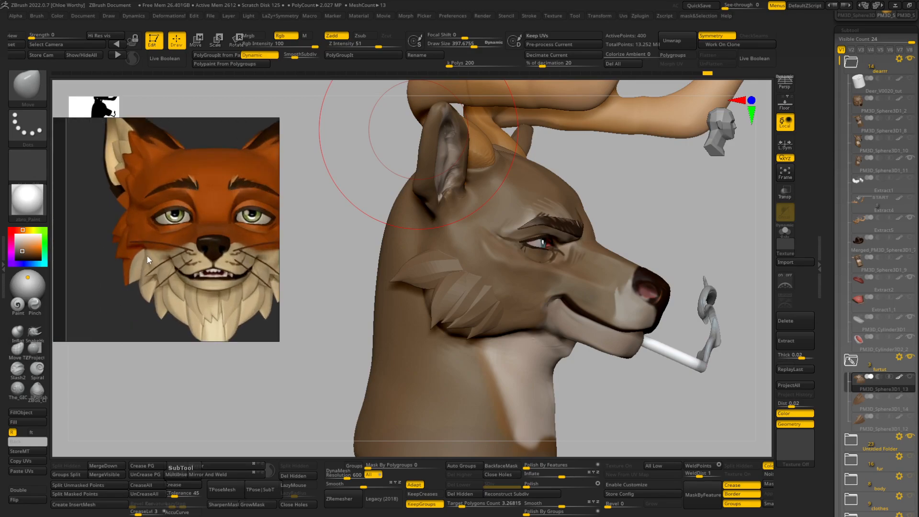
scroll(147, 256, up, 1)
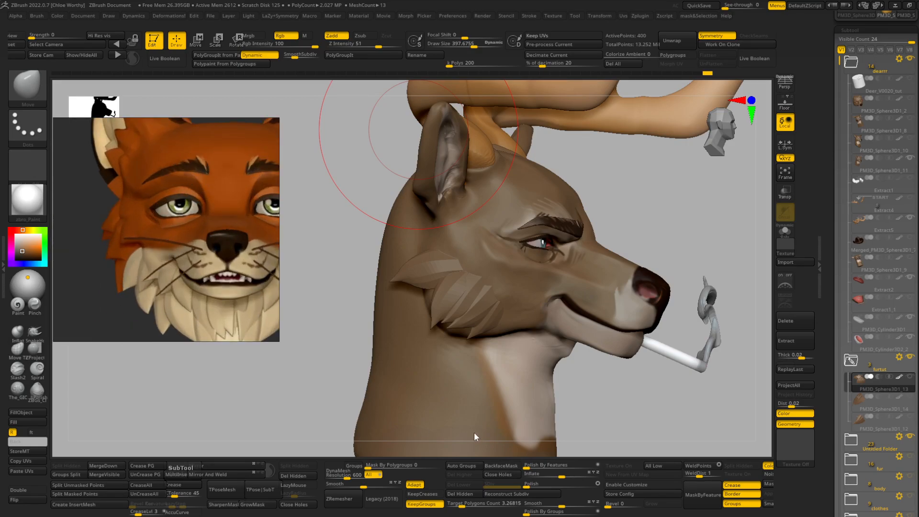
drag(339, 365, 404, 273)
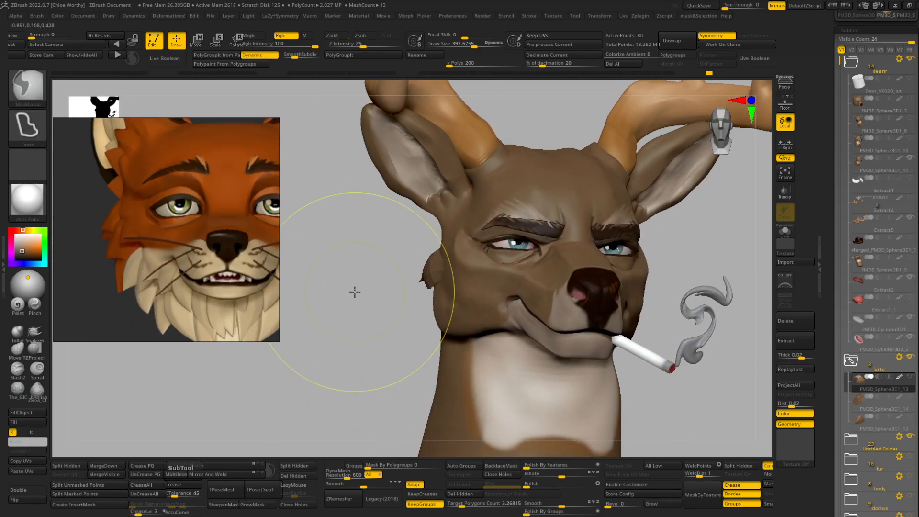
Step: Rotate the duplicated upper clump so its tip points further down, using the three-quarter view of the fox reference as a guide
alt+drag(356, 291, 412, 349)
key(w)
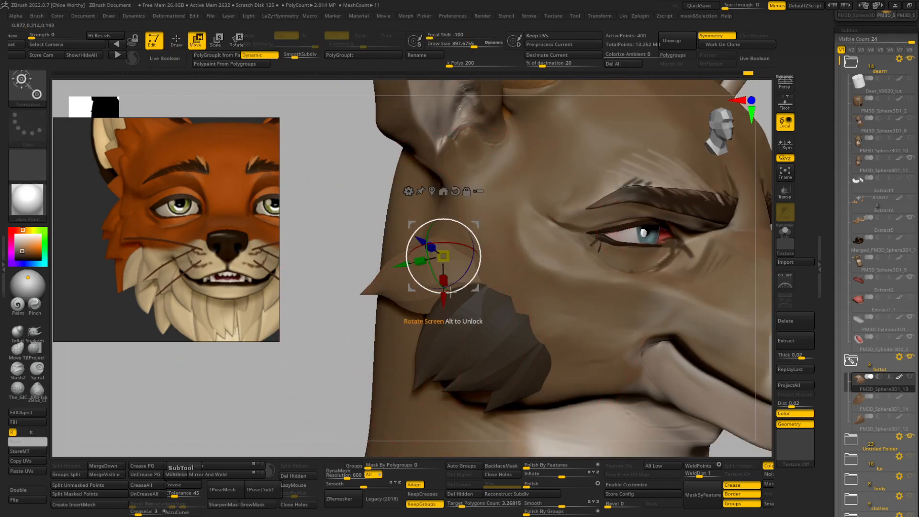
drag(473, 234, 464, 225)
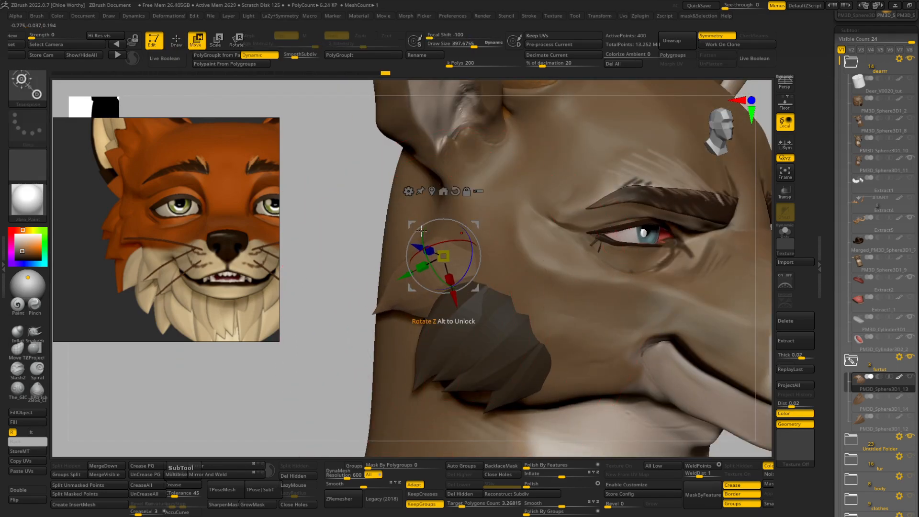
scroll(161, 257, down, 5)
middle_drag(243, 236, 161, 262)
scroll(160, 262, up, 3)
scroll(160, 260, up, 3)
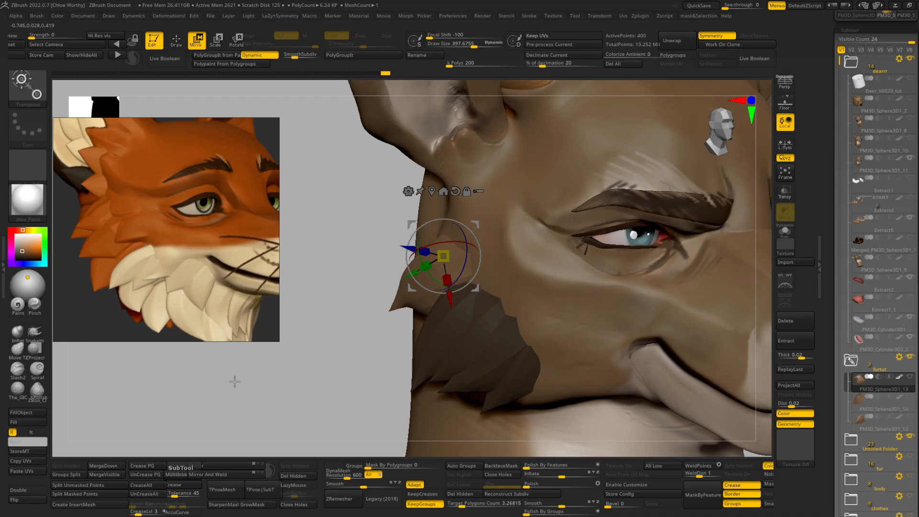
drag(470, 254, 475, 244)
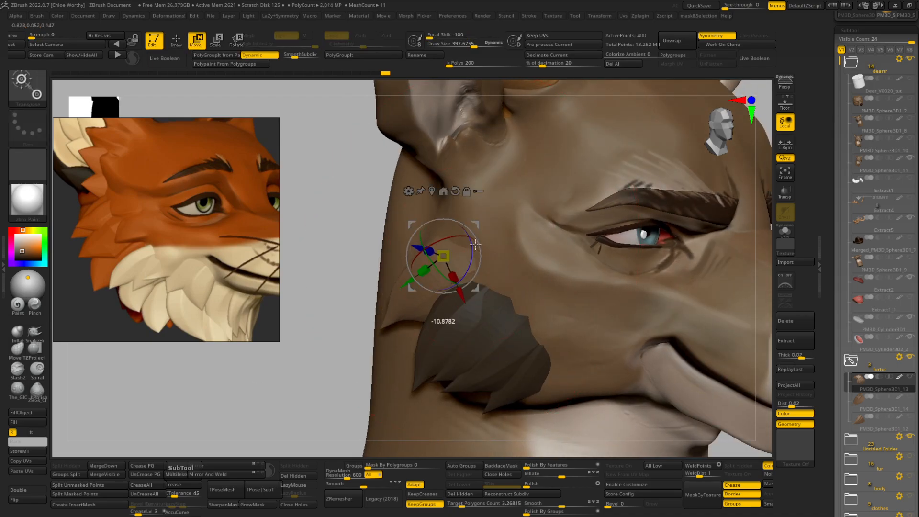
Step: Set the draw size to about 340 and rotate the upper clump so its tip stands slightly away from the head, masking the lower clumps
key(q)
ctrl+drag(337, 407, 361, 390)
key(s)
drag(398, 339, 373, 339)
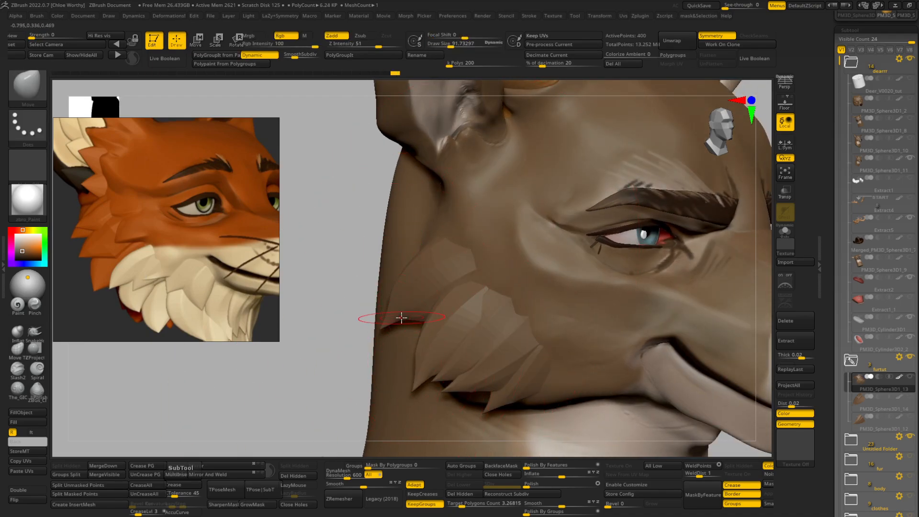
mouse_move(322, 379)
mouse_down()
mouse_move(281, 382)
mouse_move(349, 358)
mouse_up()
key(w)
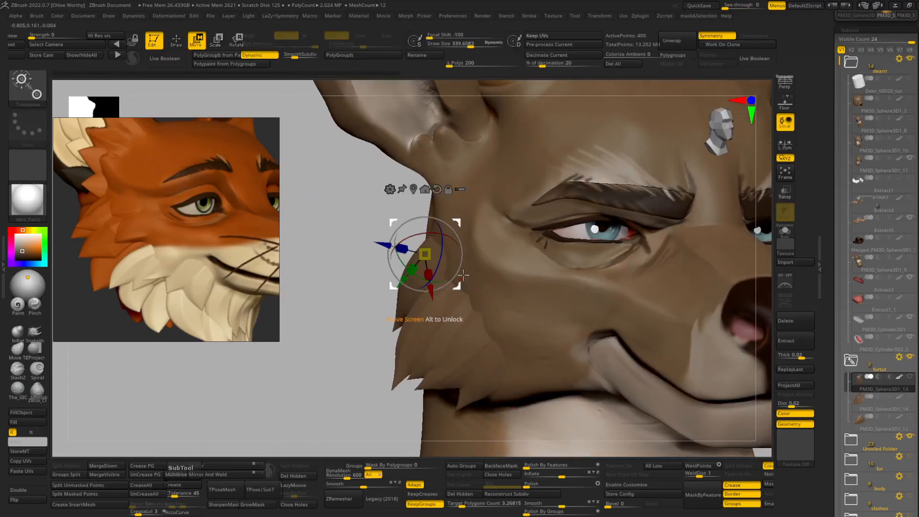
drag(428, 234, 432, 234)
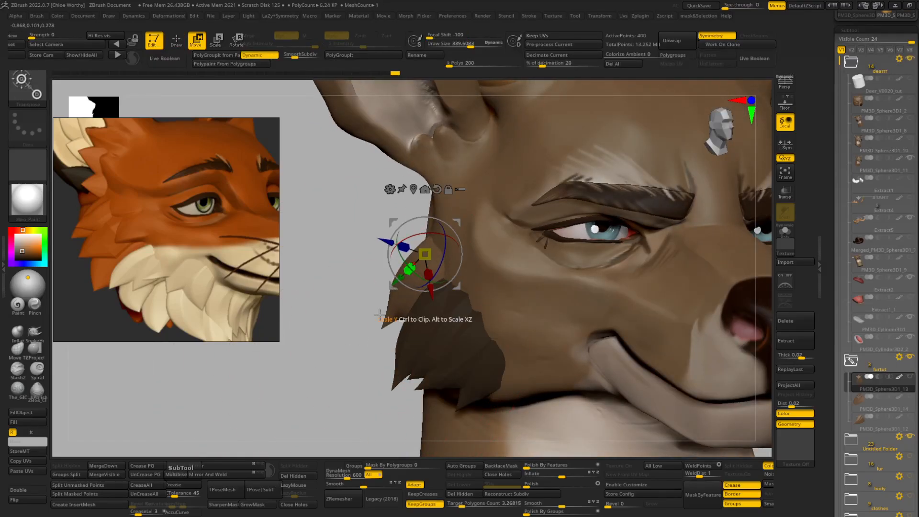
drag(314, 365, 336, 361)
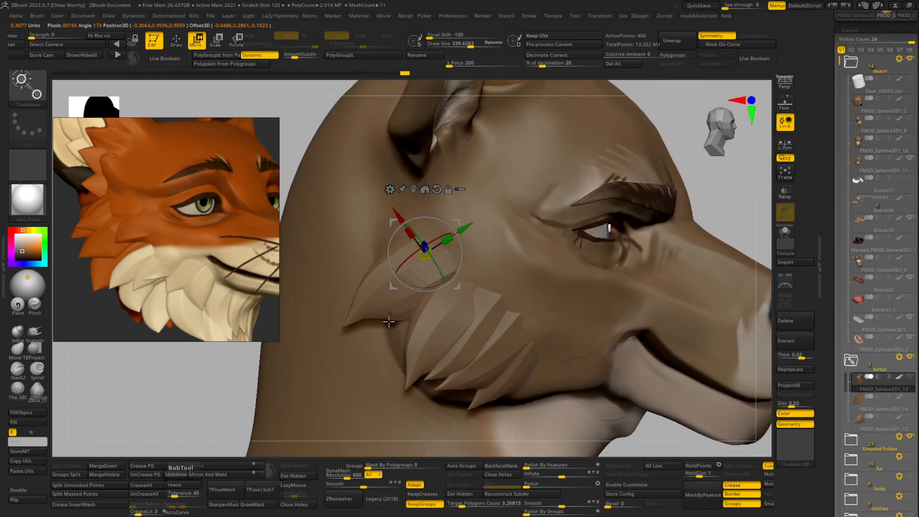
Step: Clear the mask and refine the upper clump's tip at a draw size of about 105
ctrl+click(386, 313)
key(s)
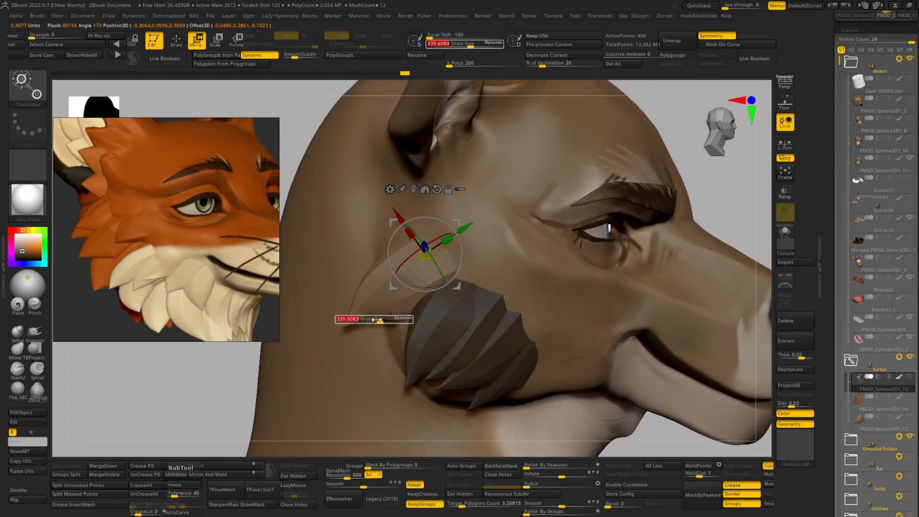
click(359, 320)
key(q)
ctrl+drag(176, 401, 190, 413)
key(w)
key(s)
key(q)
drag(364, 309, 376, 303)
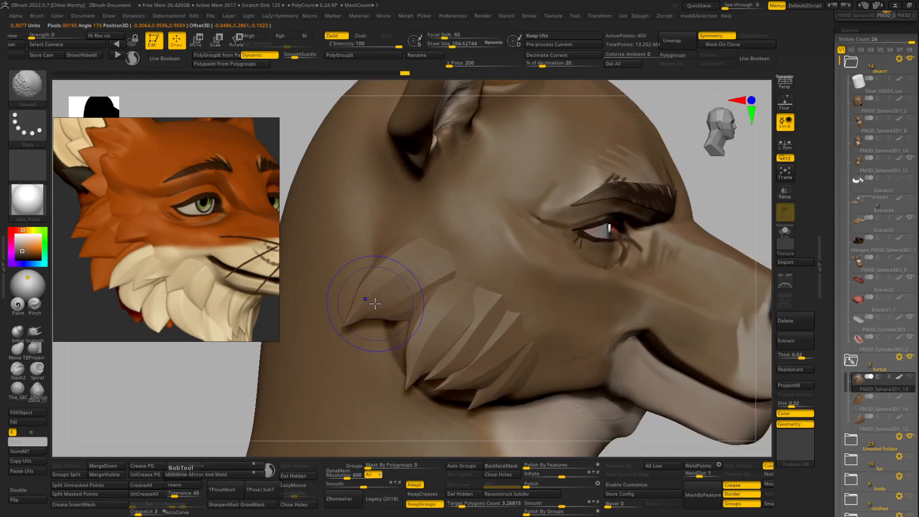
Step: Isolate the rear clump of the lower tuft and mask the other clumps around it
mouse_move(248, 404)
mouse_down()
mouse_move(150, 405)
mouse_move(211, 354)
mouse_move(164, 405)
mouse_move(287, 383)
mouse_up()
ctrl+shift+click(412, 371)
ctrl+shift+click(229, 397)
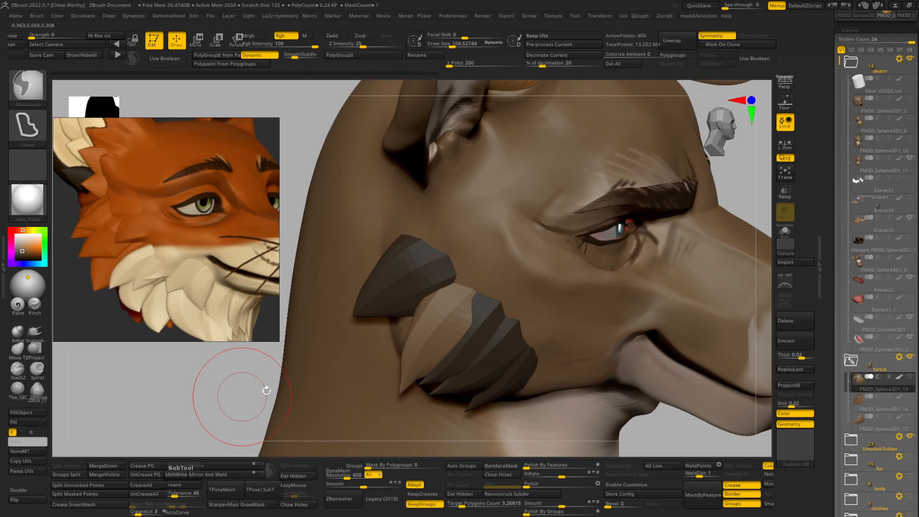
mouse_move(269, 402)
mouse_down()
mouse_move(230, 394)
mouse_move(242, 405)
mouse_up()
mouse_move(235, 399)
mouse_down()
mouse_move(271, 393)
mouse_move(185, 419)
mouse_move(242, 437)
mouse_move(246, 404)
mouse_move(359, 386)
mouse_move(404, 418)
mouse_move(421, 393)
mouse_up()
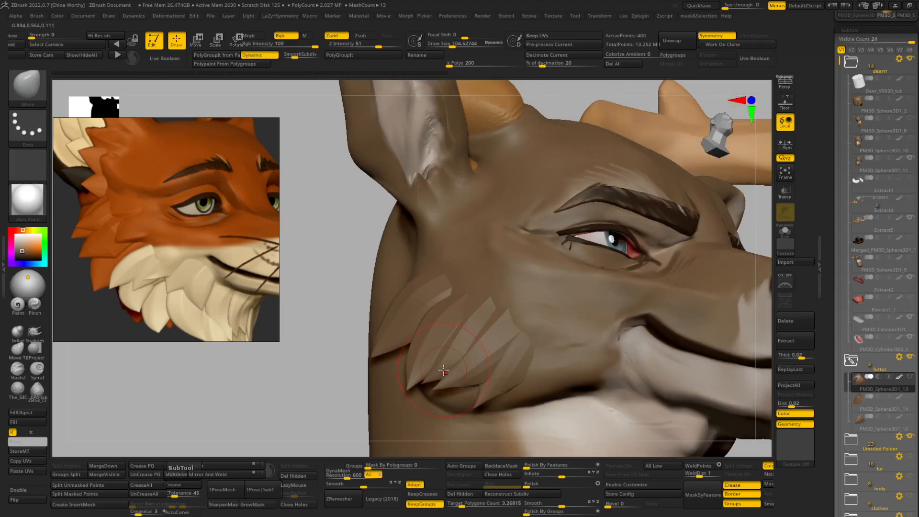
Step: Select the head subtool and toggle the fur tuft folder's visibility to compare the cheek silhouette with and without the clumps
alt+click(463, 294)
drag(291, 399, 259, 412)
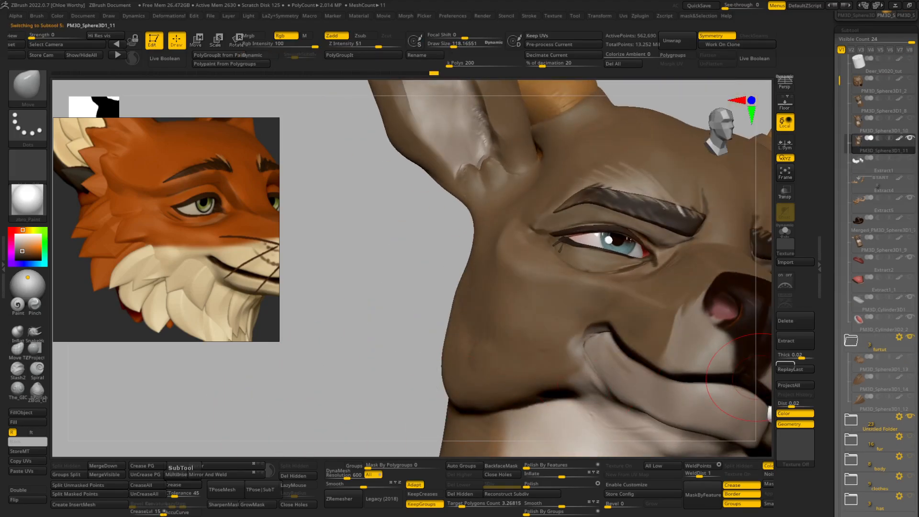
click(909, 358)
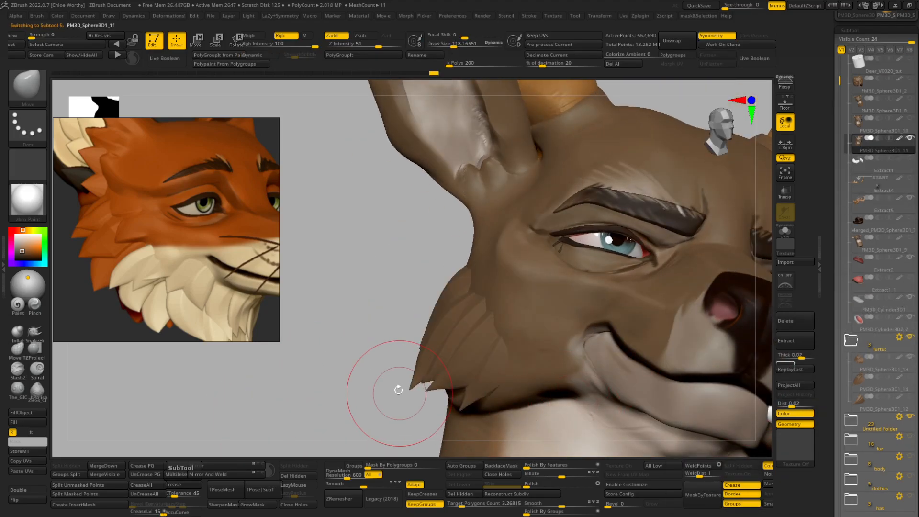
drag(375, 394, 363, 417)
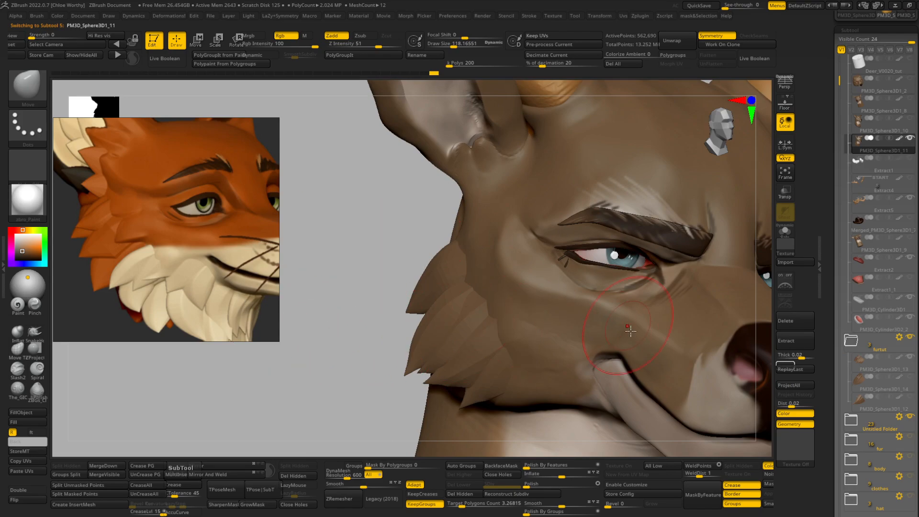
drag(406, 333, 400, 272)
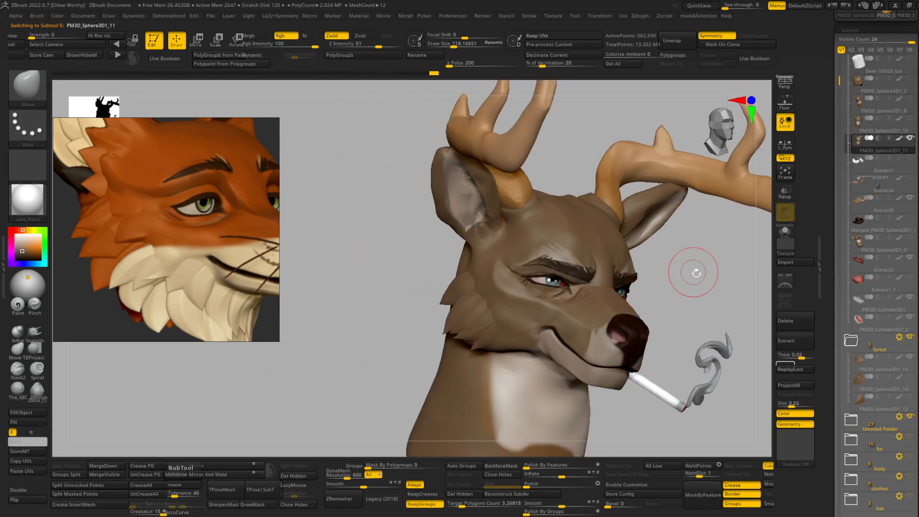
drag(697, 273, 556, 324)
Step: Reconstruct the lower subdivision levels of the head mesh and return it to subdivision level 4
click(523, 494)
click(523, 494)
click(523, 494)
click(523, 494)
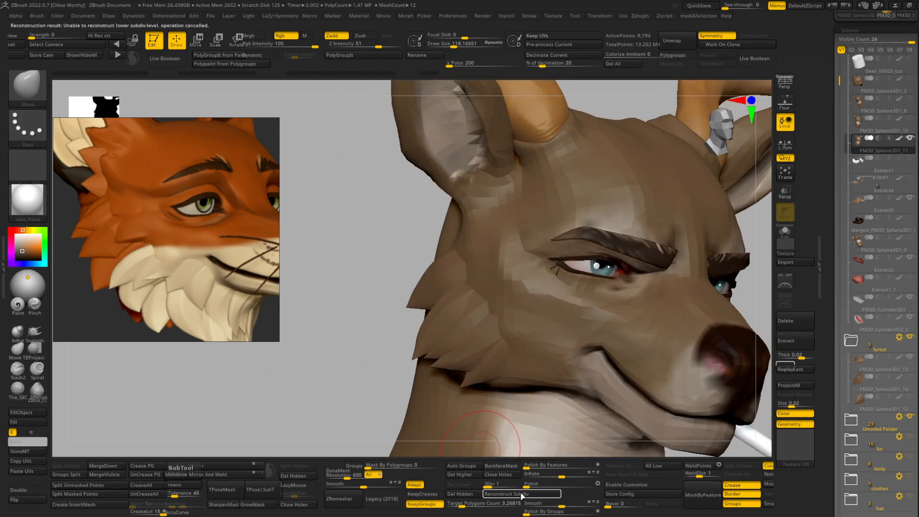
key(d)
key(d)
key(d)
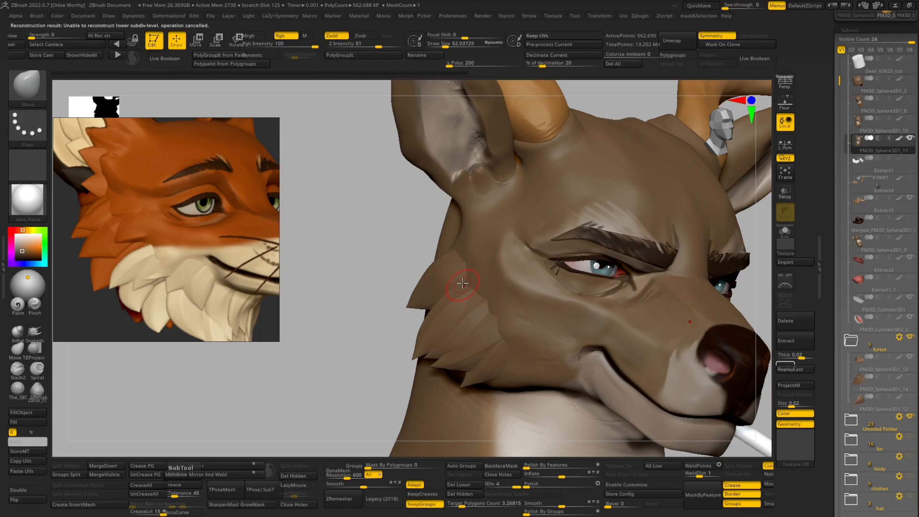
Step: At subdivision level 2, paint mask patches on the cheek along the clump roots with a draw size of about 43 and invert the mask
key(ctrl)
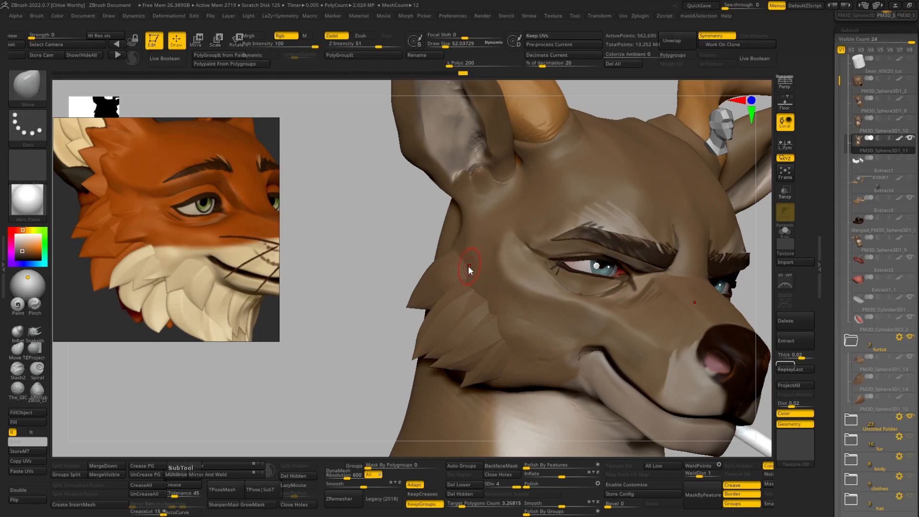
key(shift+d)
key(s)
drag(472, 276, 474, 276)
drag(471, 266, 463, 262)
key(shift+d)
key(ctrl)
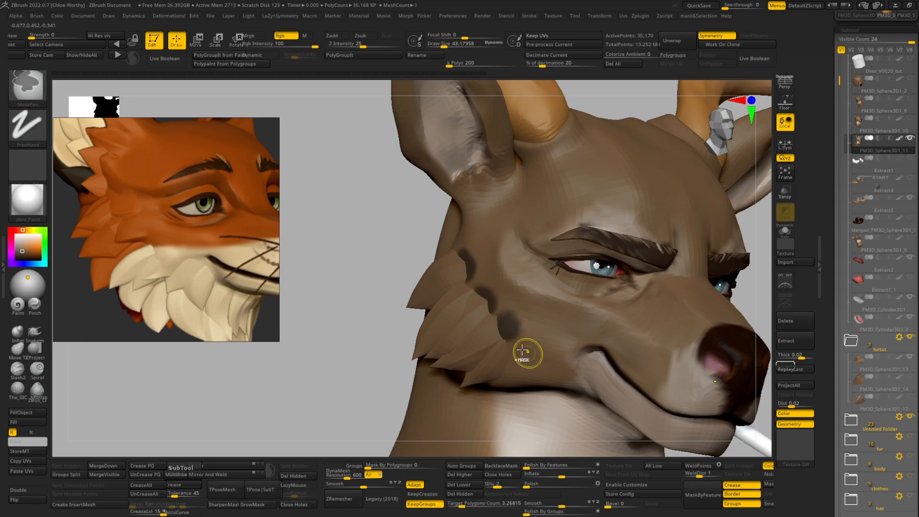
mouse_move(552, 353)
ctrl+mouse_down()
mouse_move(529, 353)
mouse_move(550, 357)
ctrl+mouse_up()
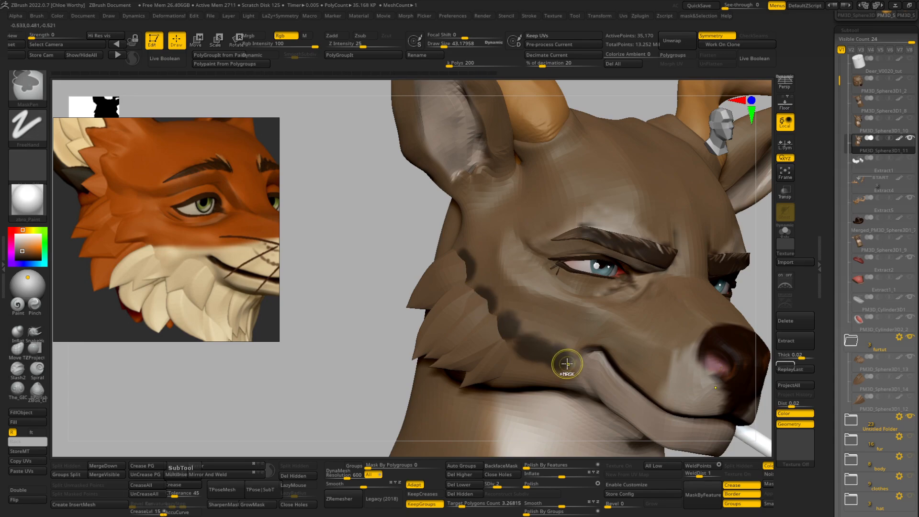
ctrl+click(325, 363)
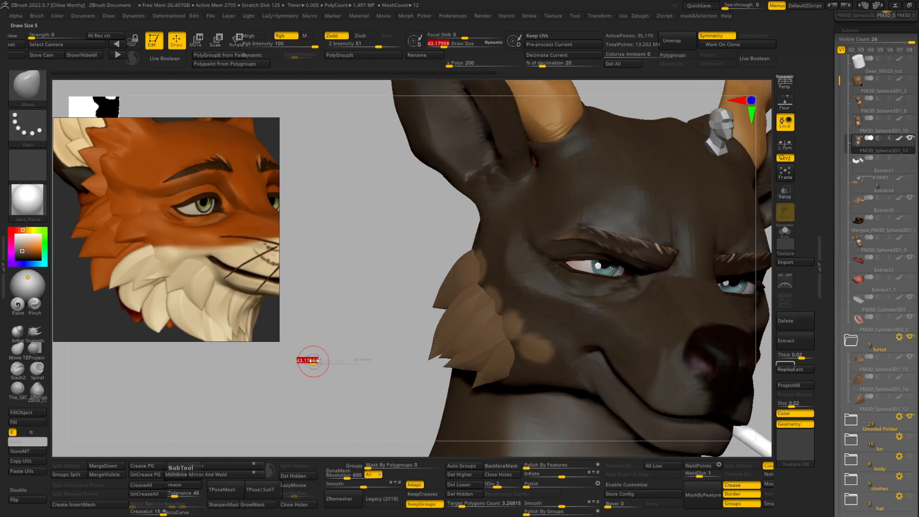
Step: Pull the unmasked cheek patches out over the clump roots, clear the mask and raise the head to subdivision level 3
drag(520, 292, 487, 297)
drag(310, 363, 361, 327)
ctrl+drag(361, 327, 377, 354)
mouse_move(374, 340)
mouse_down()
mouse_move(338, 328)
mouse_move(373, 357)
mouse_up()
key(d)
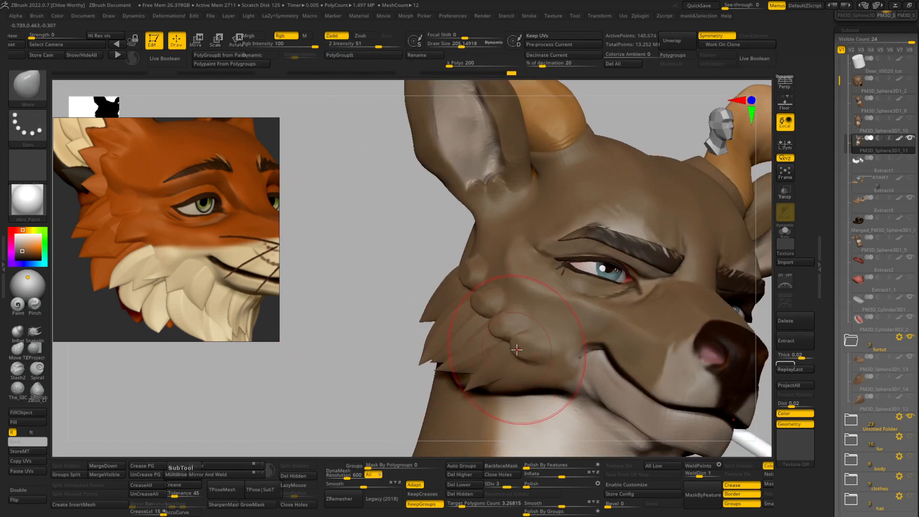
Step: Smooth the bulging cheek patches on the head where they overlap the fur clump roots, using both Move and Smooth strokes
shift+drag(518, 342, 444, 320)
mouse_move(359, 339)
mouse_down()
mouse_move(353, 363)
mouse_move(407, 348)
mouse_up()
drag(519, 327, 469, 324)
alt+click(590, 243)
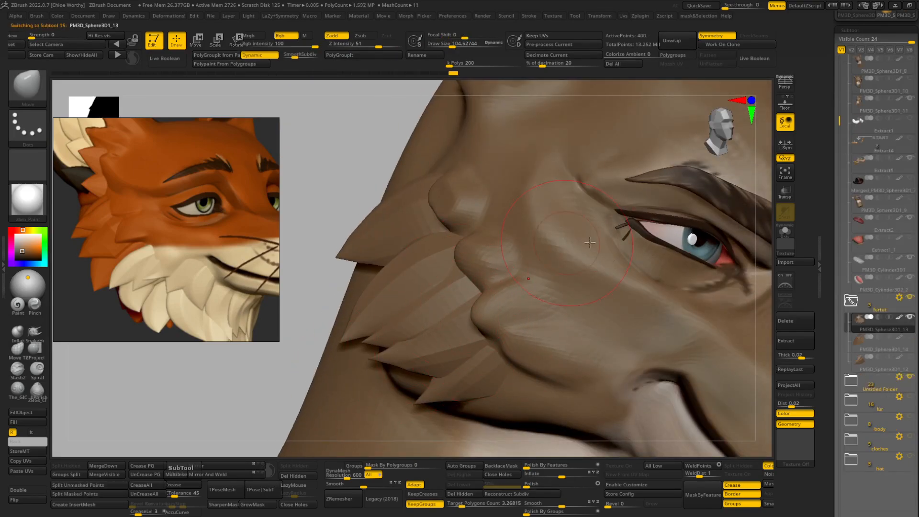
alt+click(494, 298)
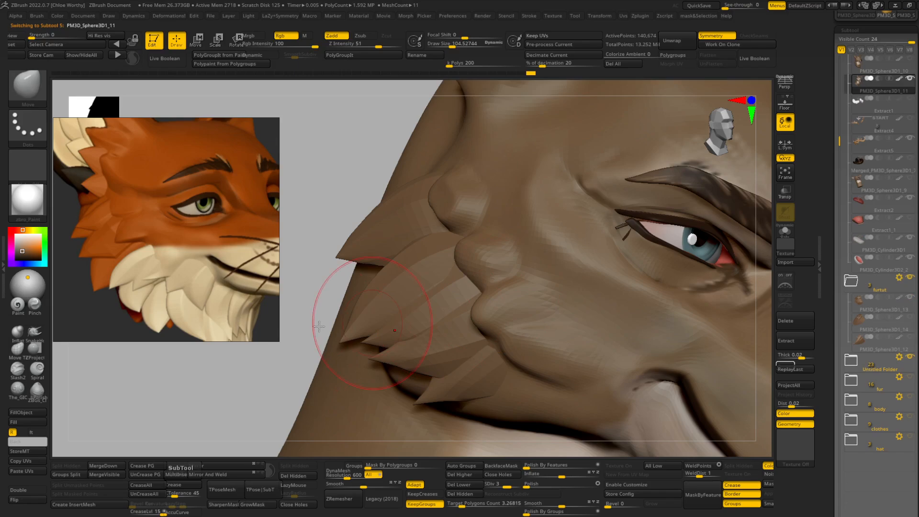
drag(234, 395, 268, 402)
shift+drag(482, 249, 439, 253)
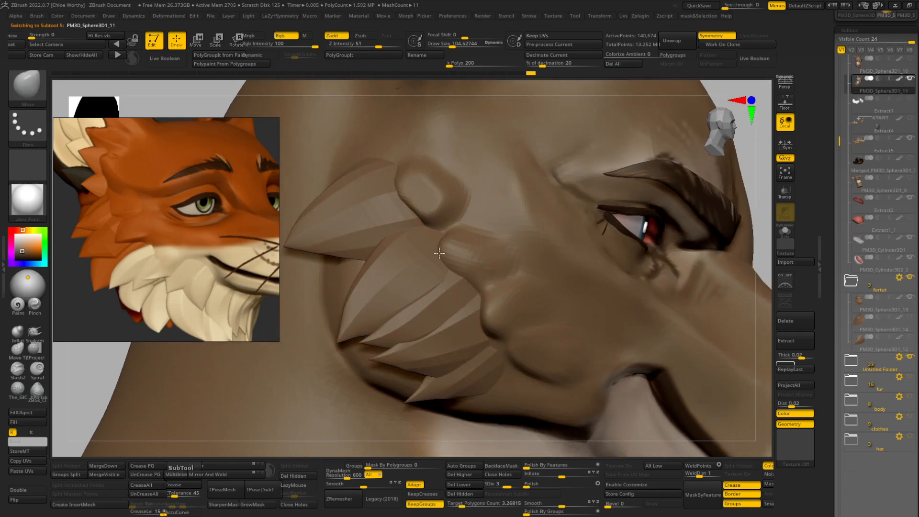
drag(430, 450, 441, 422)
mouse_move(467, 206)
shift+mouse_down()
mouse_move(445, 191)
mouse_move(376, 199)
shift+mouse_up()
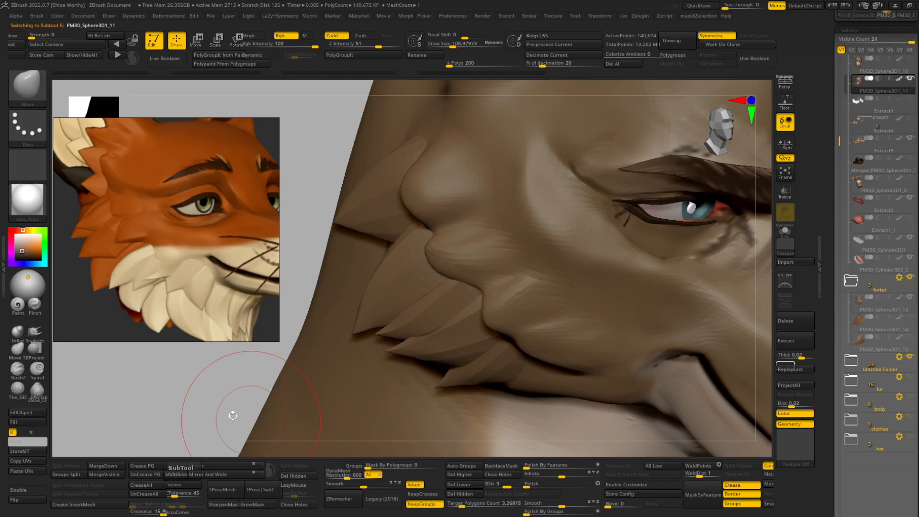
Step: Paint a mask over the cheek patches along the clump roots with a draw size of about 118 and invert it
mouse_move(226, 418)
mouse_down()
mouse_move(181, 376)
mouse_move(215, 384)
mouse_move(337, 377)
mouse_move(308, 372)
mouse_up()
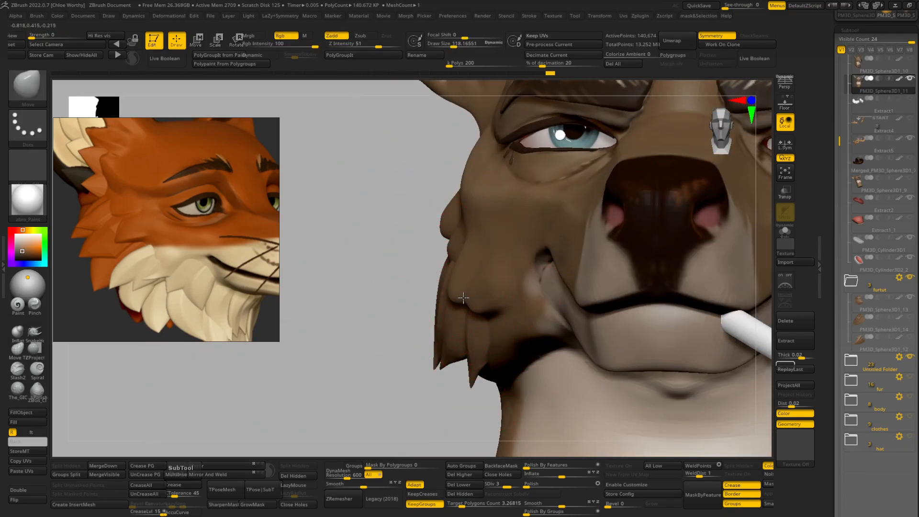
mouse_move(410, 313)
mouse_down()
mouse_move(490, 312)
mouse_move(408, 210)
mouse_move(390, 203)
mouse_up()
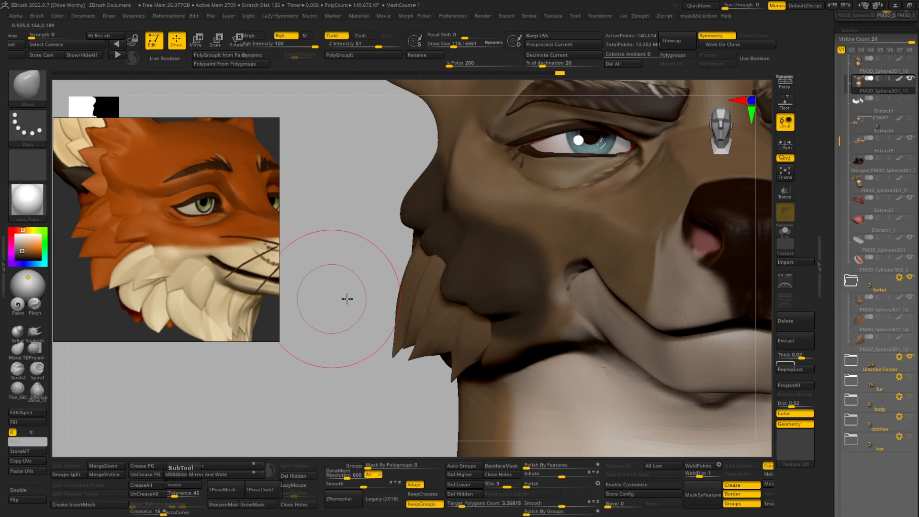
drag(347, 298, 550, 303)
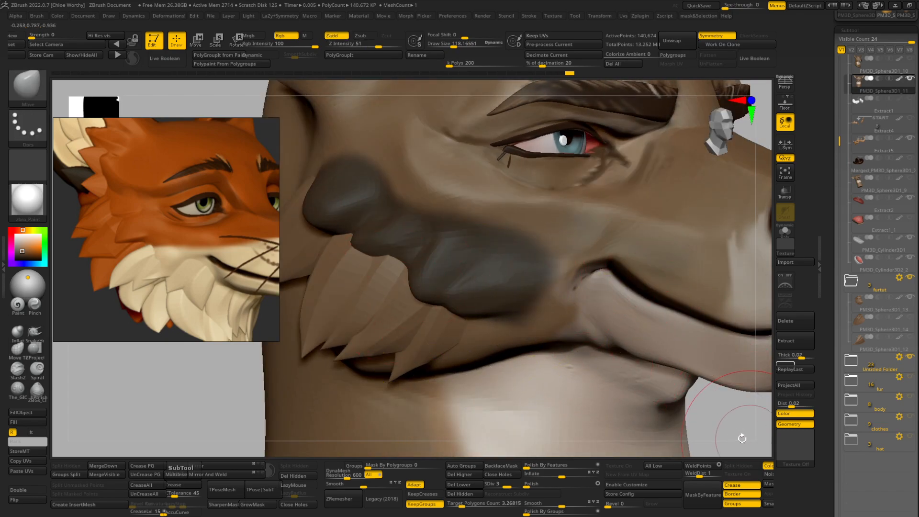
mouse_move(742, 438)
mouse_down()
mouse_move(591, 439)
mouse_move(328, 373)
mouse_up()
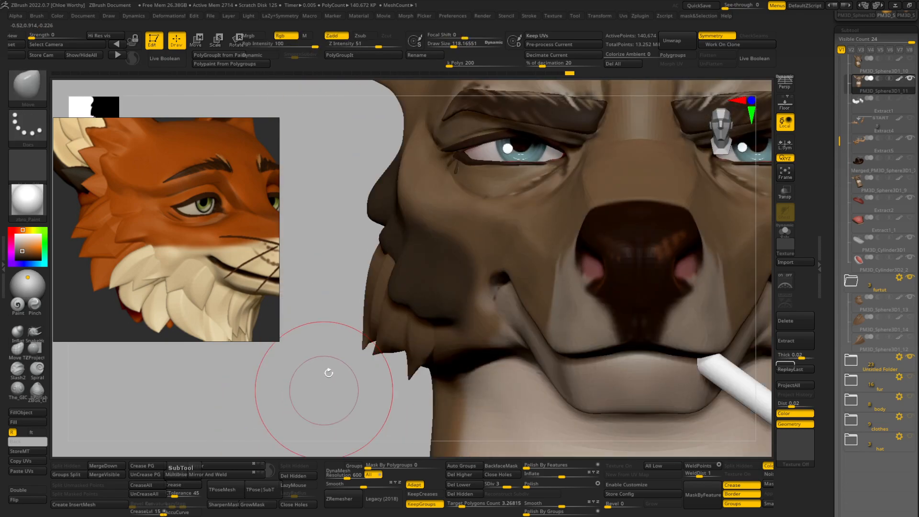
ctrl+click(343, 349)
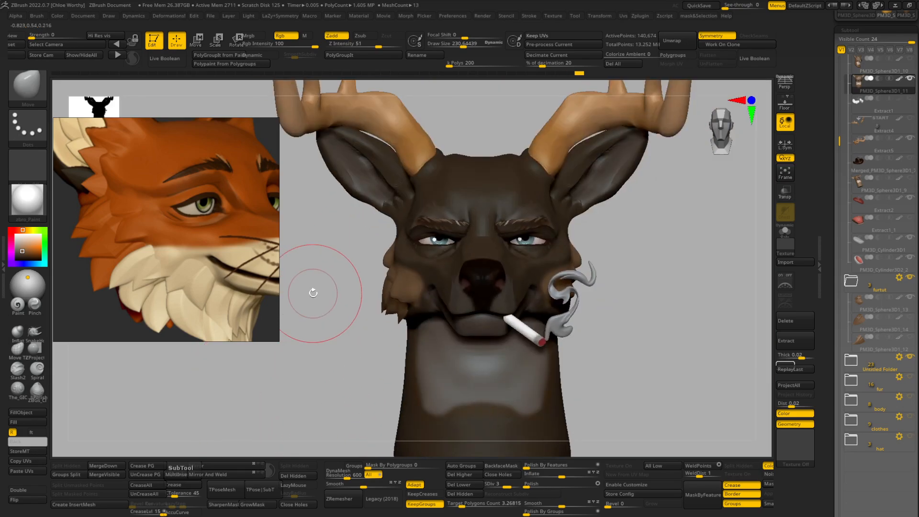
Step: At subdivision level 2, pull and smooth the unmasked cheek patches out over the fur clumps and clear the mask
mouse_move(313, 293)
alt+mouse_down()
mouse_move(317, 343)
mouse_move(384, 303)
mouse_move(394, 315)
alt+mouse_up()
drag(333, 341, 348, 390)
shift+drag(365, 261, 379, 261)
key(shift+d)
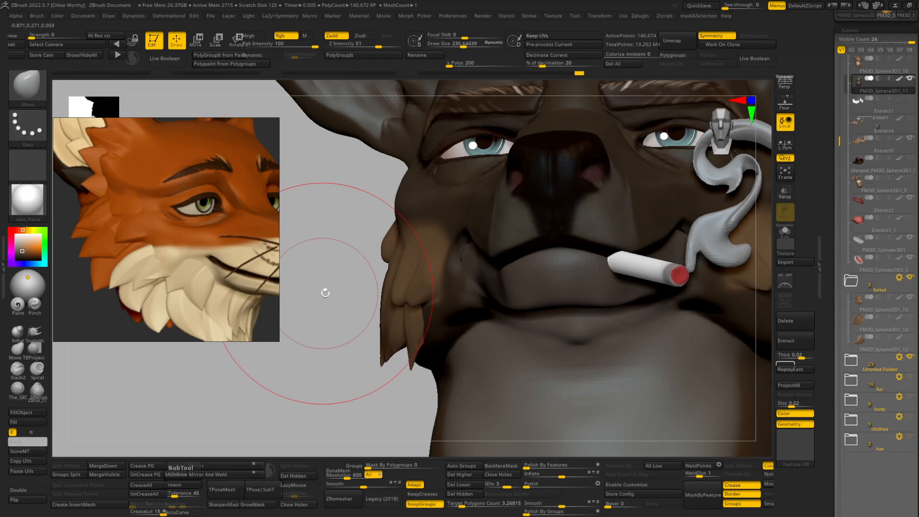
mouse_move(309, 299)
mouse_down()
mouse_move(322, 328)
mouse_move(300, 328)
mouse_move(354, 293)
mouse_up()
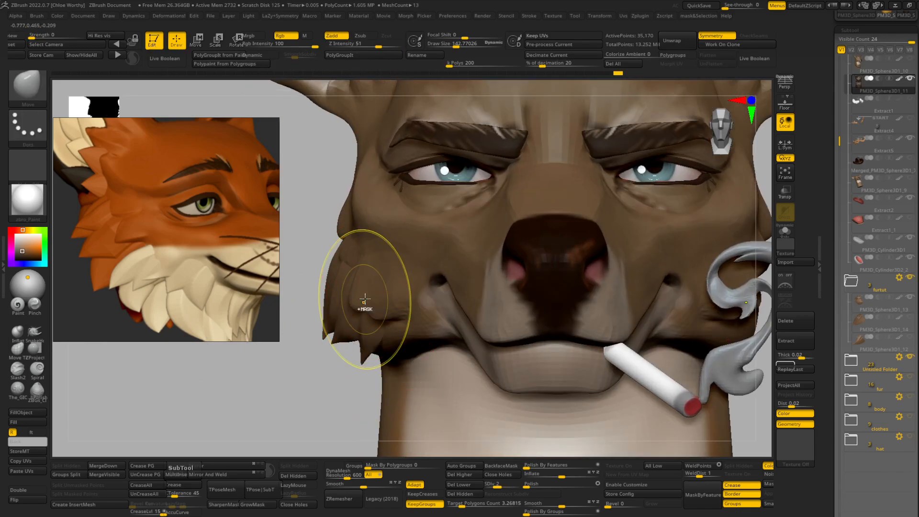
key(ctrl+i)
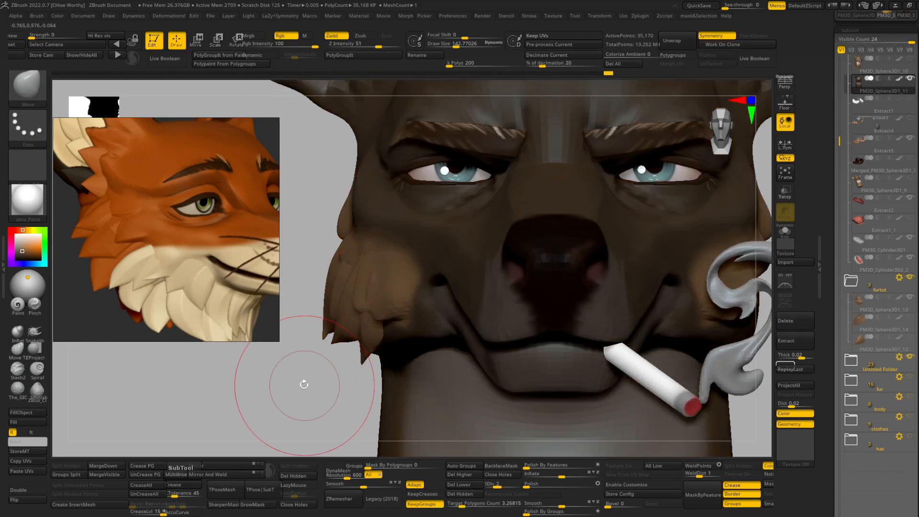
drag(303, 384, 365, 292)
ctrl+drag(306, 383, 268, 411)
Step: Pull the lower cheek patch's edge into a point with a draw size of about 37 and raise the head to subdivision level 4
alt+drag(244, 412, 365, 407)
key(shift+f)
key(shift+f)
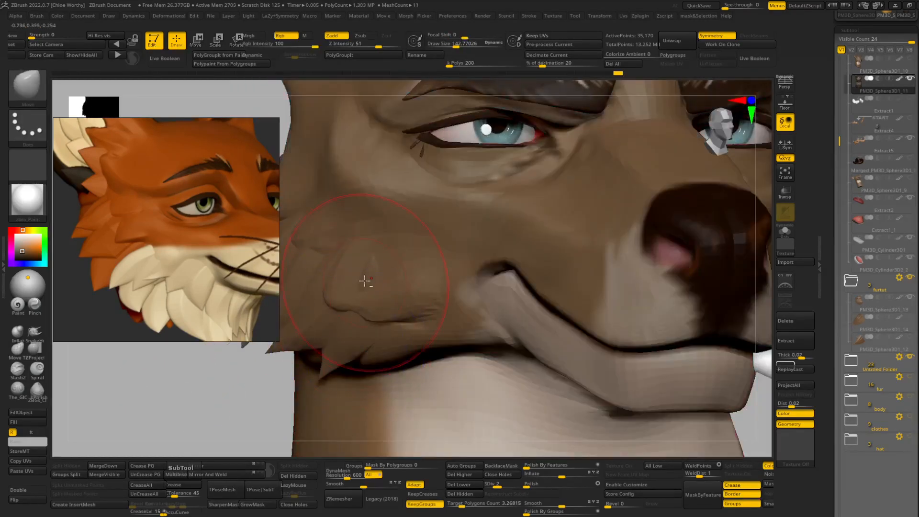
alt+click(382, 274)
alt+click(386, 317)
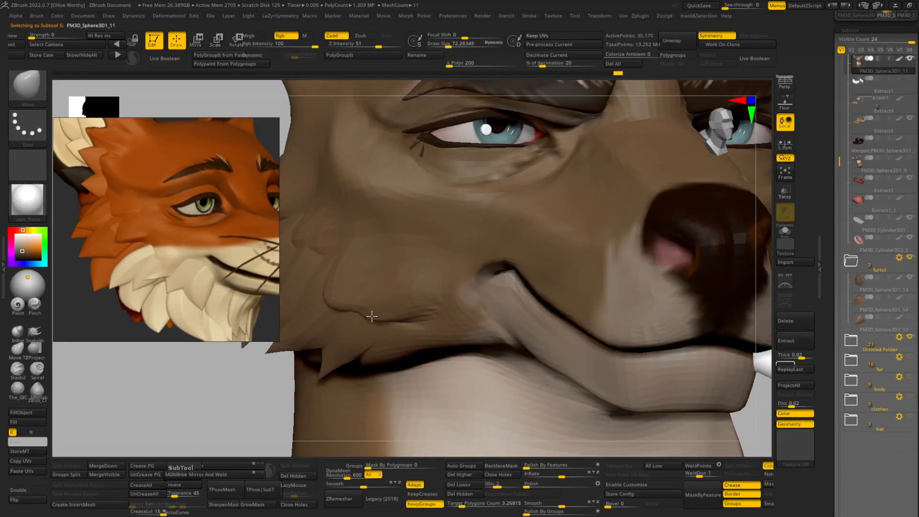
mouse_move(372, 316)
mouse_down()
mouse_move(379, 321)
mouse_move(364, 334)
mouse_up()
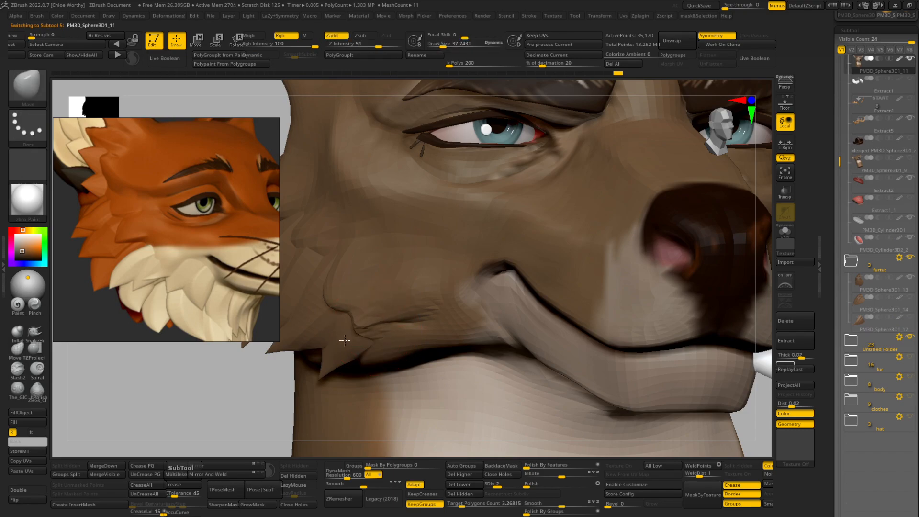
alt+drag(212, 423, 258, 402)
key(d)
key(d)
shift+drag(721, 237, 526, 259)
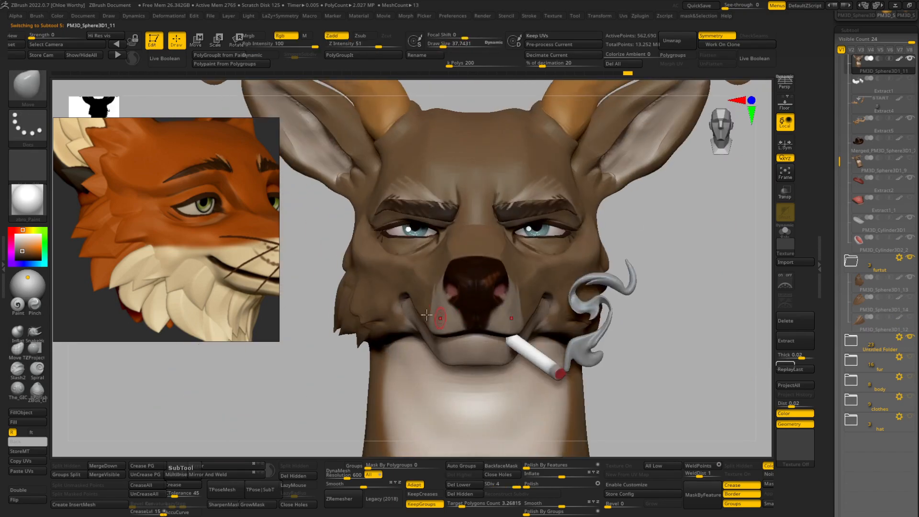
Step: Carve soft fur grooves into the cheek patches with the GIO brush in Zsub mode at draw size 72 and intensity 5
drag(689, 342, 716, 292)
ctrl+right_drag(717, 292, 610, 275)
click(12, 392)
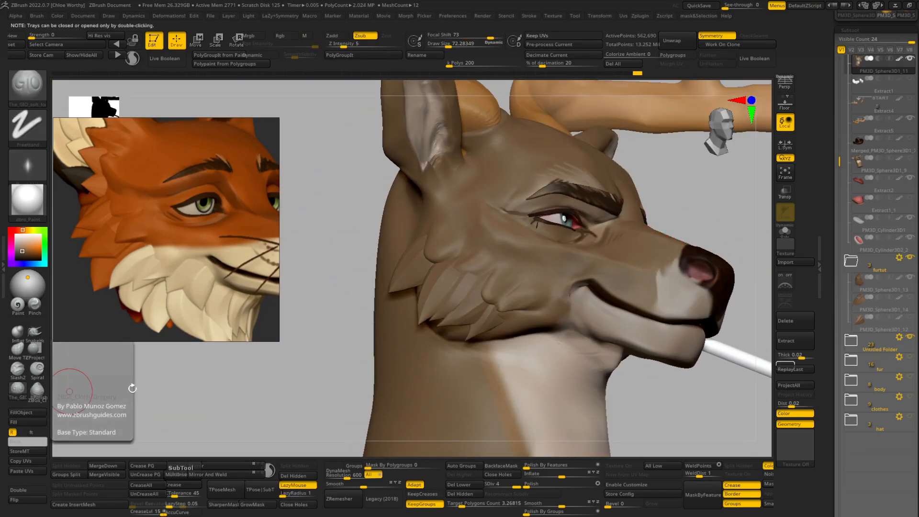
mouse_move(348, 364)
mouse_down()
mouse_move(300, 381)
mouse_move(328, 329)
mouse_move(349, 381)
mouse_up()
key(f)
alt+drag(652, 229, 414, 366)
drag(616, 409, 708, 423)
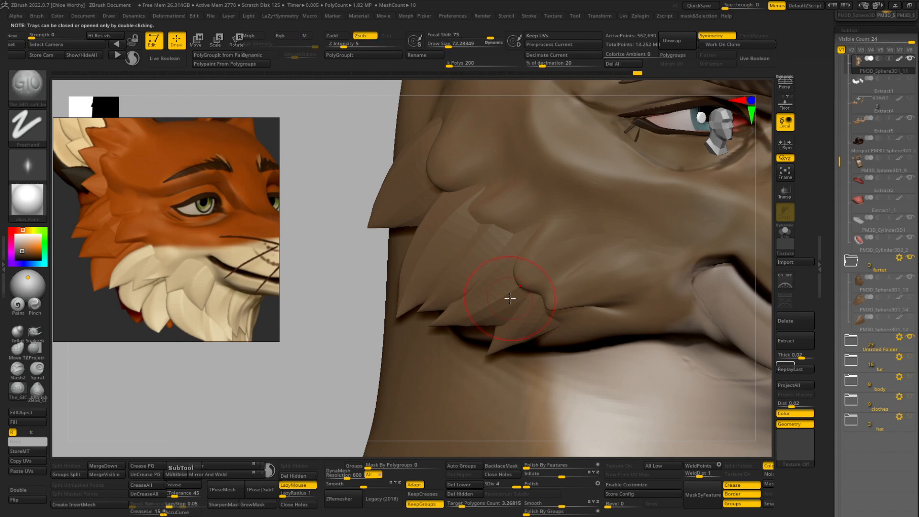
right_drag(510, 298, 535, 238)
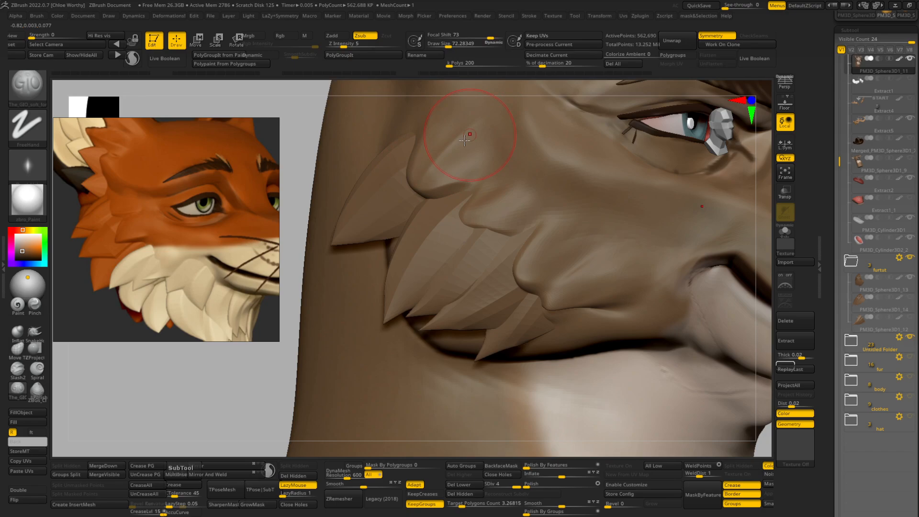
Step: Pull the edges of the upper cheek patches into fur points with the Move brush and undo the last adjustment
key(b)
key(m)
key(v)
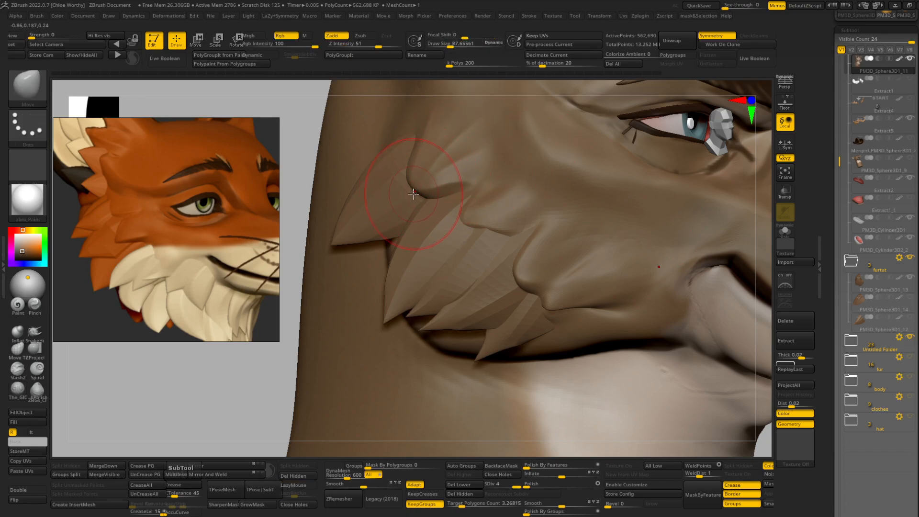
mouse_move(509, 289)
mouse_down()
mouse_move(455, 248)
mouse_move(421, 180)
mouse_up()
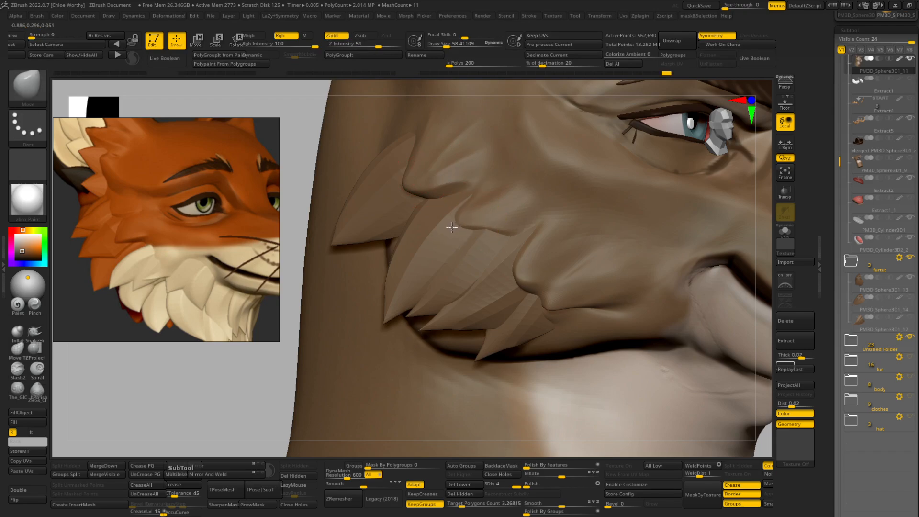
key(ctrl+z)
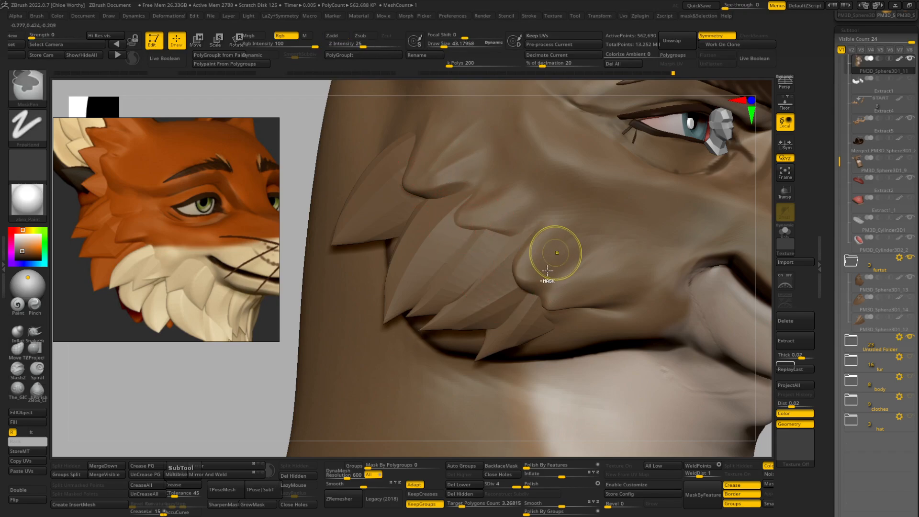
Step: At subdivision level 2, reshape the lower cheek patch's tip with a draw size of about 43 and return the head to level 4
key(shift+d)
key(shift+d)
drag(518, 275, 495, 283)
key(d)
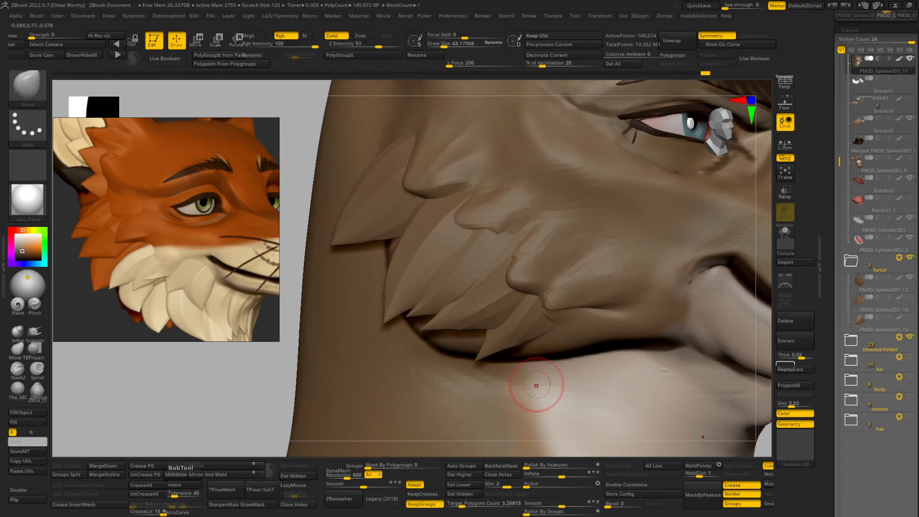
right_drag(521, 432, 488, 373)
drag(525, 260, 533, 259)
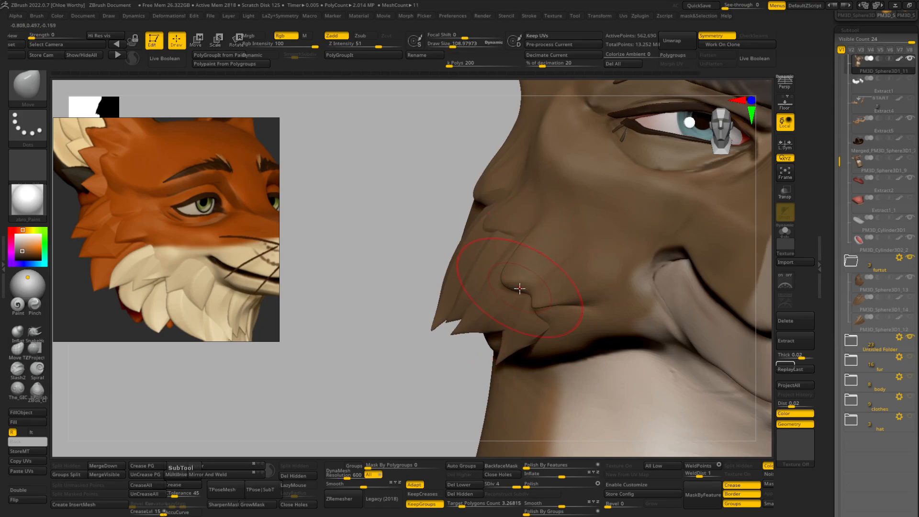
Step: Carve and smooth fur grooves in the lower cheek patch with the GIO brush at draw size 72, undoing the last unwanted stroke
ctrl+right_drag(394, 341, 367, 304)
mouse_move(690, 340)
mouse_down()
mouse_move(743, 344)
mouse_move(718, 328)
mouse_move(699, 292)
mouse_move(724, 342)
mouse_move(717, 332)
mouse_move(717, 383)
mouse_up()
click(19, 389)
key(bracketleft)
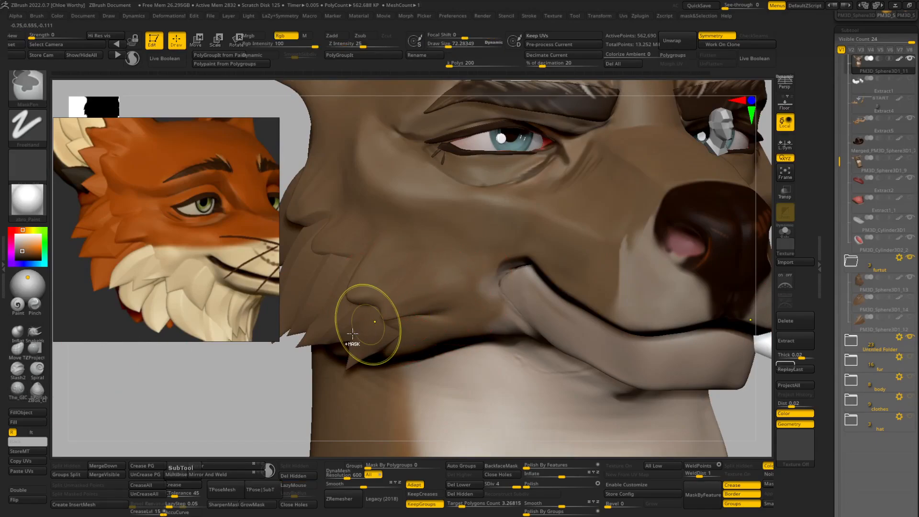
drag(369, 323, 387, 305)
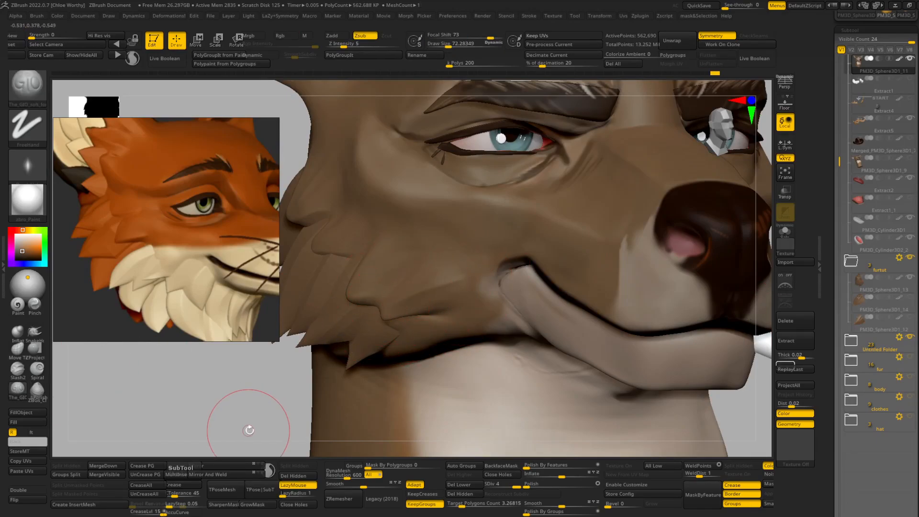
drag(249, 429, 397, 340)
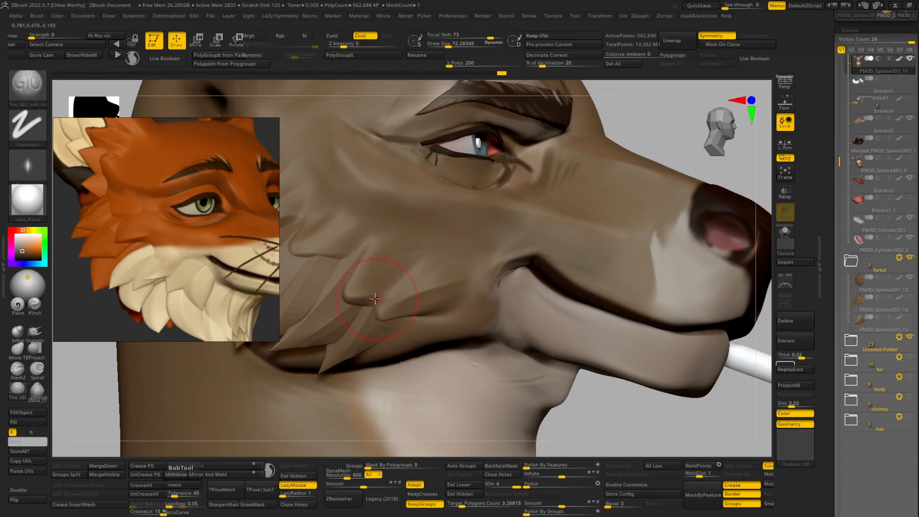
key(ctrl+z)
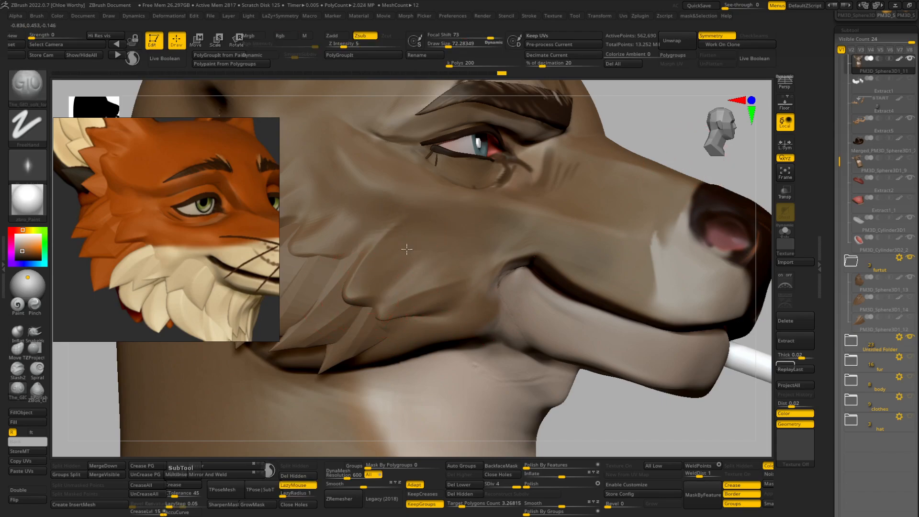
shift+drag(400, 240, 418, 220)
Step: Select the cheek fur clump subtool and display its polygroups as a coloured wireframe
key(f)
mouse_move(656, 296)
alt+mouse_down()
mouse_move(696, 419)
mouse_move(622, 417)
alt+mouse_up()
alt+drag(560, 359, 702, 410)
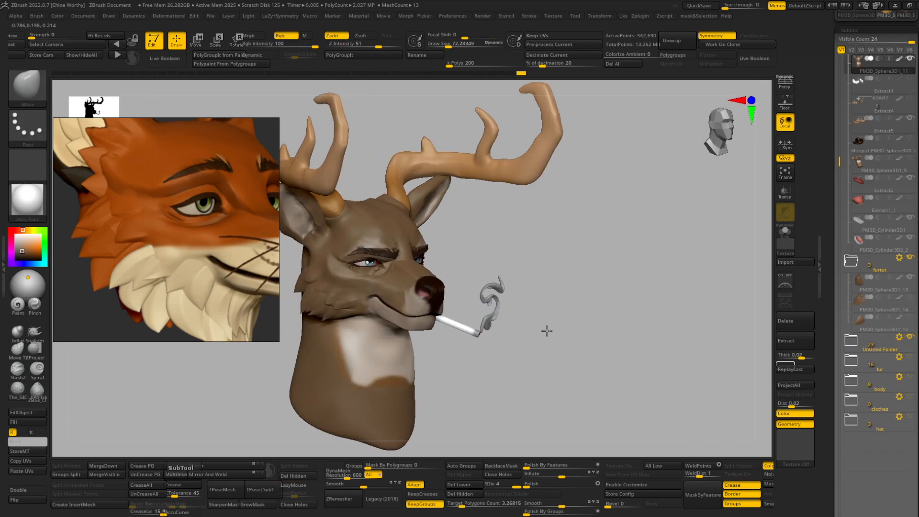
drag(546, 329, 300, 307)
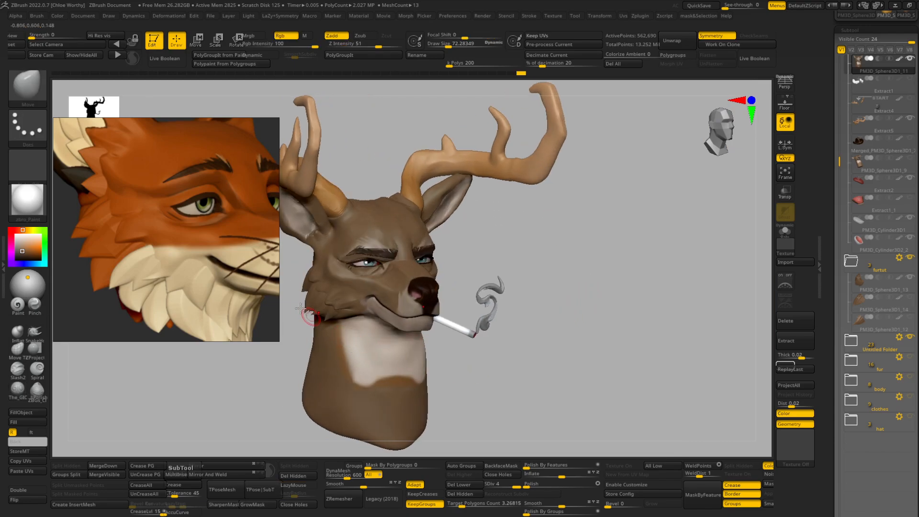
alt+click(309, 300)
alt+drag(585, 242, 688, 359)
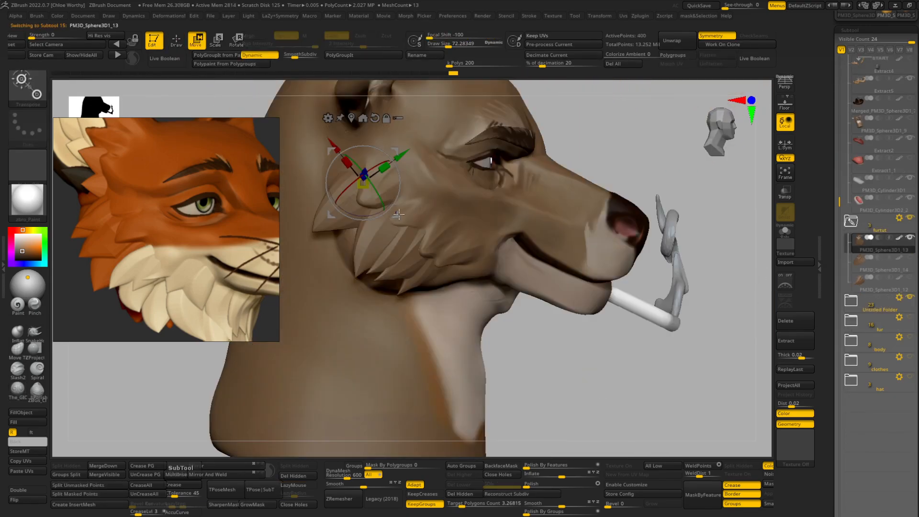
key(shift+f)
key(q)
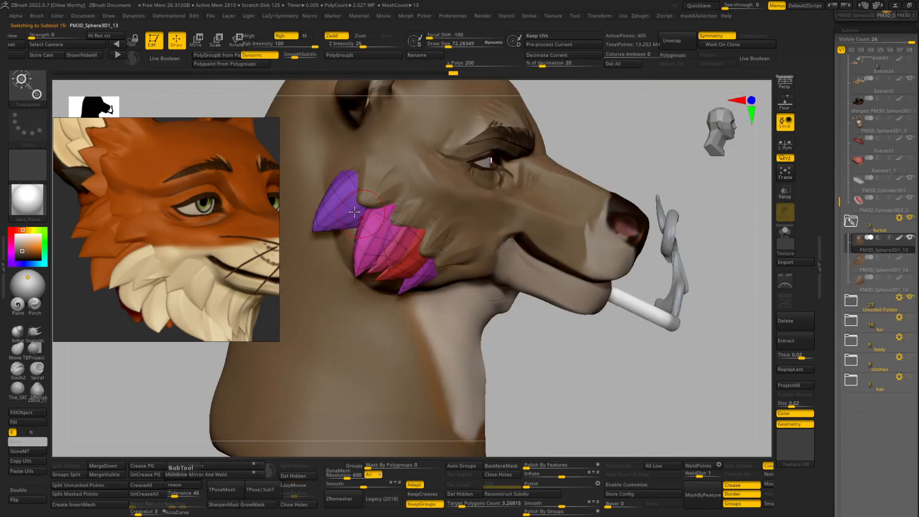
Step: Isolate the uppermost cheek clump by its polygroup, show all clumps again and leave only that clump unmasked
ctrl+shift+click(372, 207)
ctrl+click(661, 155)
ctrl+shift+click(660, 156)
ctrl+click(661, 155)
Step: Duplicate the uppermost clump, move and rotate the copy up the cheek towards the ear, and clear the mask
key(w)
alt+drag(660, 155, 663, 298)
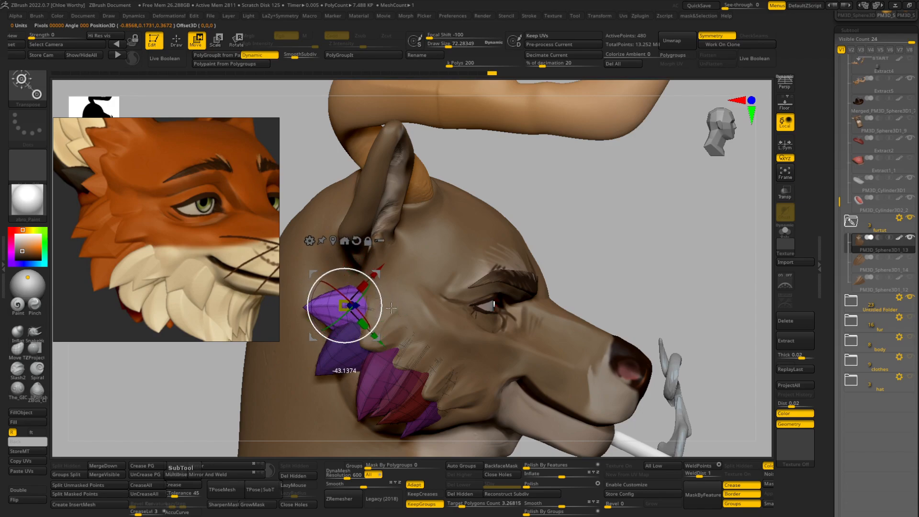
drag(581, 252, 431, 297)
key(q)
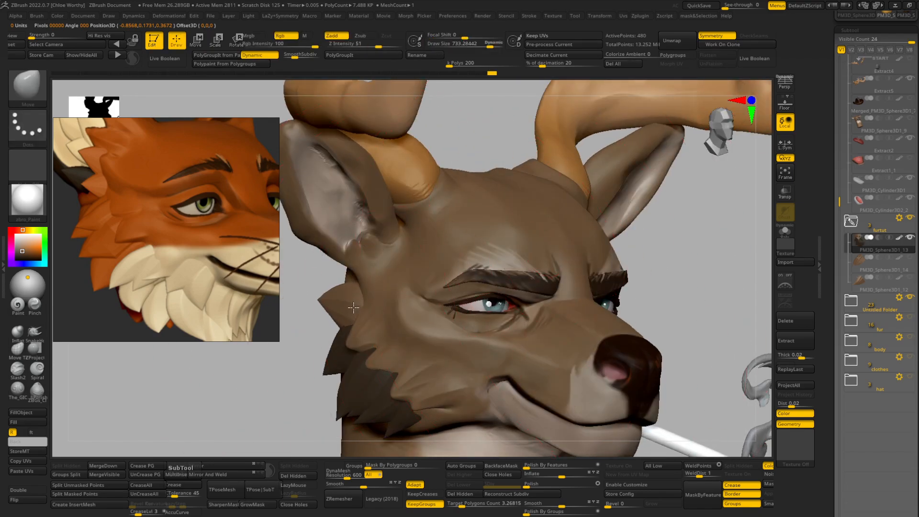
mouse_move(756, 297)
alt+mouse_down()
mouse_move(712, 302)
mouse_move(661, 200)
mouse_move(641, 198)
mouse_move(680, 204)
mouse_move(672, 196)
mouse_move(704, 239)
alt+mouse_up()
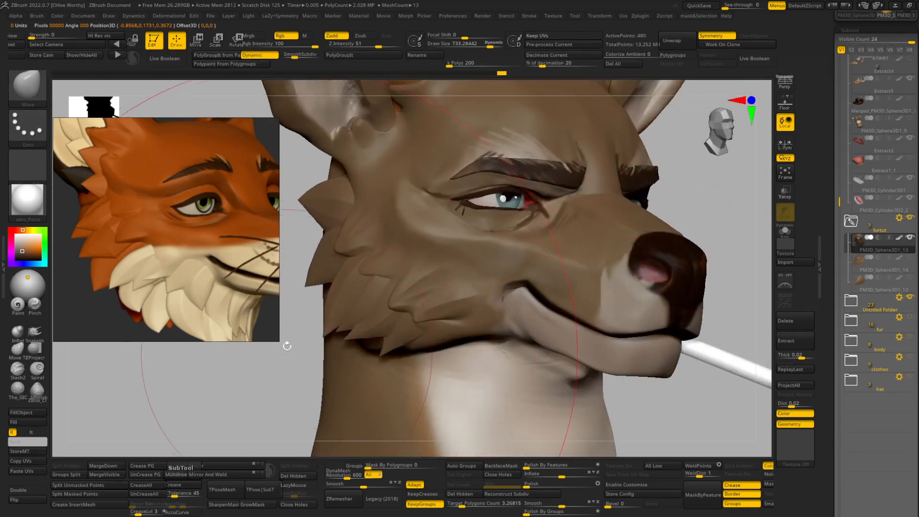
Step: Isolate the lowest cheek fur clump by its polygroup, mask it, show all clumps again and invert the mask
ctrl+shift+click(365, 339)
ctrl+click(214, 397)
ctrl+shift+click(206, 391)
ctrl+click(204, 389)
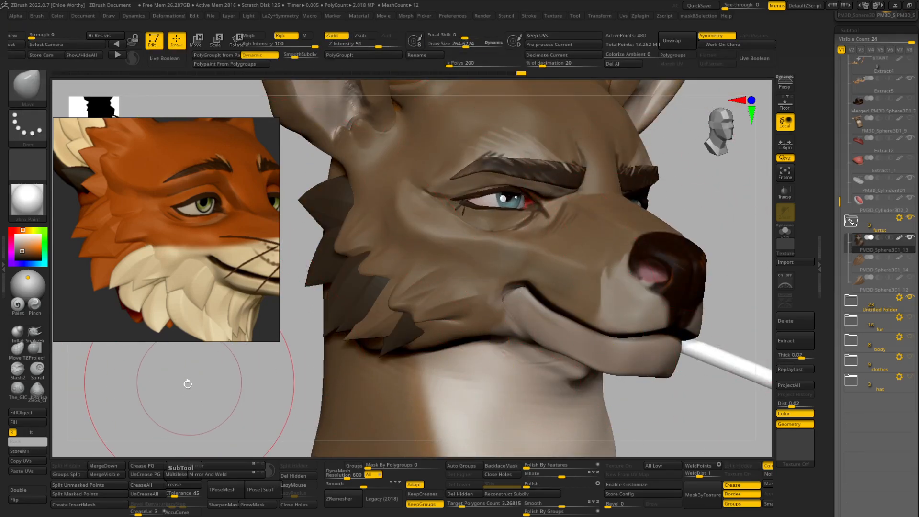
Step: Try reshaping the unmasked lower clump with the Move brush, undo the stroke, clear the mask, and briefly isolate the clump
alt+drag(188, 384, 191, 421)
key(s)
mouse_move(373, 318)
mouse_down()
mouse_move(363, 315)
mouse_move(369, 321)
mouse_up()
key(ctrl+z)
key(bracketleft)
ctrl+drag(211, 402, 222, 413)
mouse_move(222, 421)
alt+mouse_down()
mouse_move(205, 413)
mouse_move(215, 403)
mouse_move(140, 352)
mouse_move(152, 354)
mouse_move(216, 412)
alt+mouse_up()
ctrl+shift+click(387, 321)
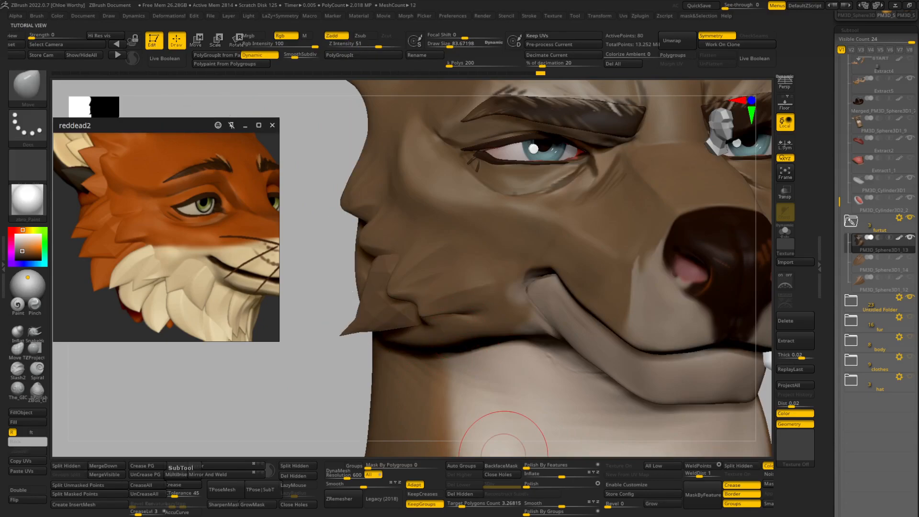
ctrl+shift+click(308, 413)
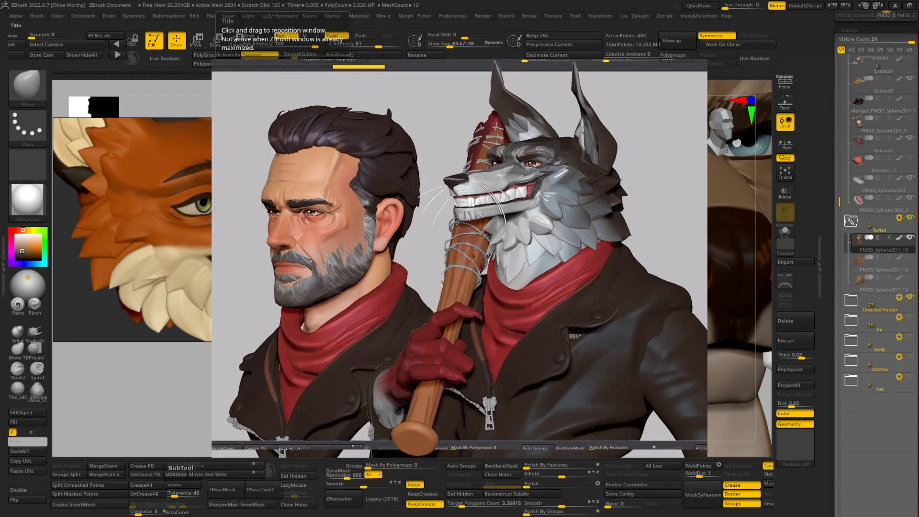
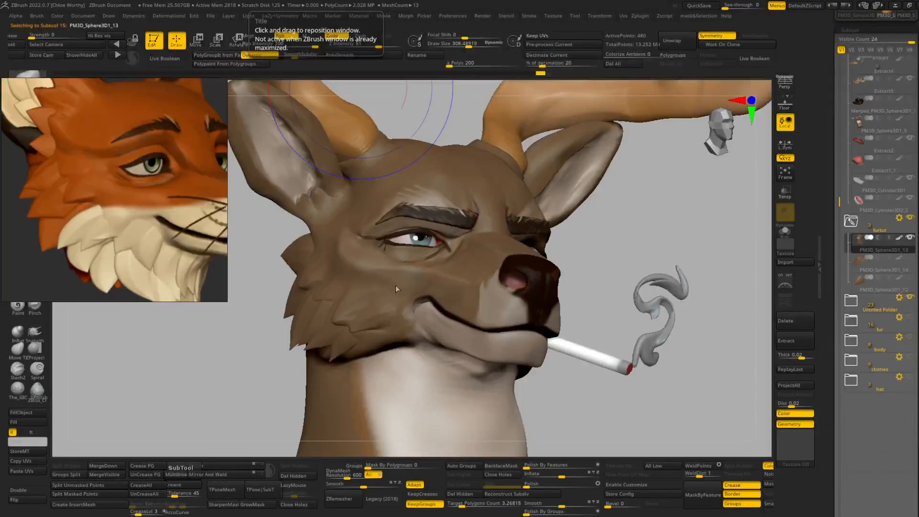
Step: Duplicate the whole set of cheek fur clumps and move and rotate the copy beneath the jaw
drag(617, 429, 684, 426)
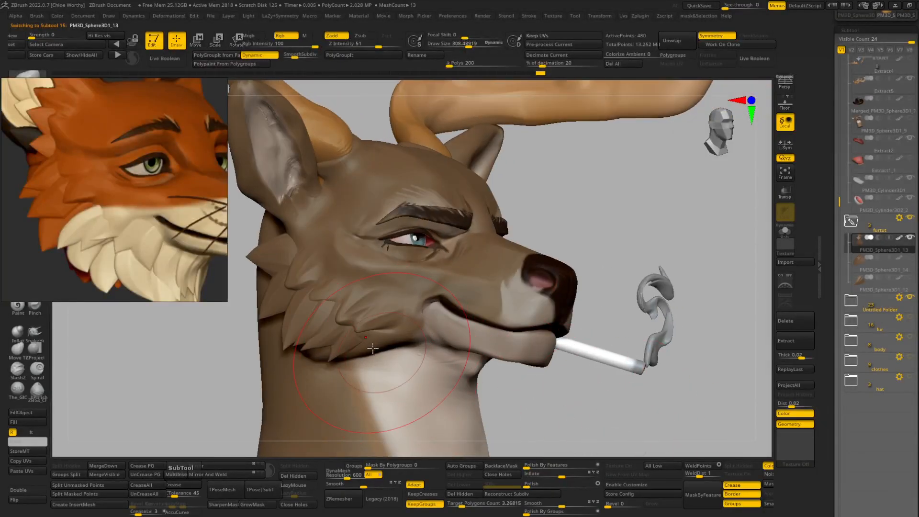
key(w)
key(shift+f)
ctrl+drag(351, 331, 482, 394)
drag(595, 421, 467, 387)
drag(443, 354, 450, 334)
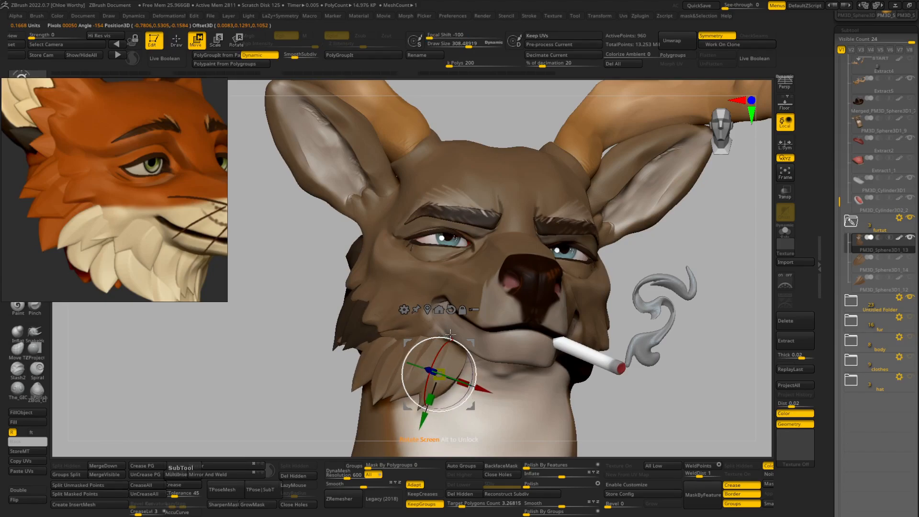
drag(444, 410, 456, 406)
drag(491, 374, 533, 375)
Step: Fit the copied fur under the chin with the Move brush at draw size about 441
mouse_move(656, 368)
alt+mouse_down()
mouse_move(668, 350)
mouse_move(619, 331)
alt+mouse_up()
mouse_move(689, 331)
alt+mouse_down()
mouse_move(748, 402)
mouse_move(682, 377)
alt+mouse_up()
key(q)
key(s)
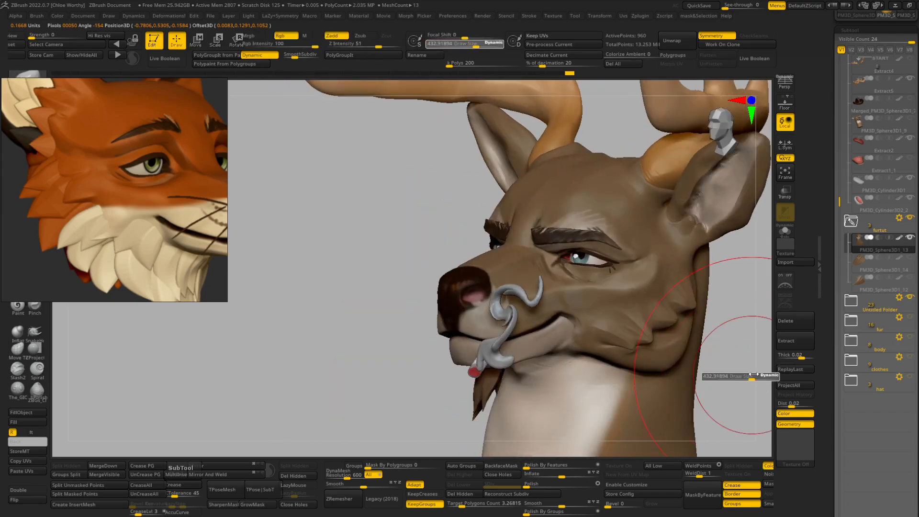
drag(355, 407, 431, 415)
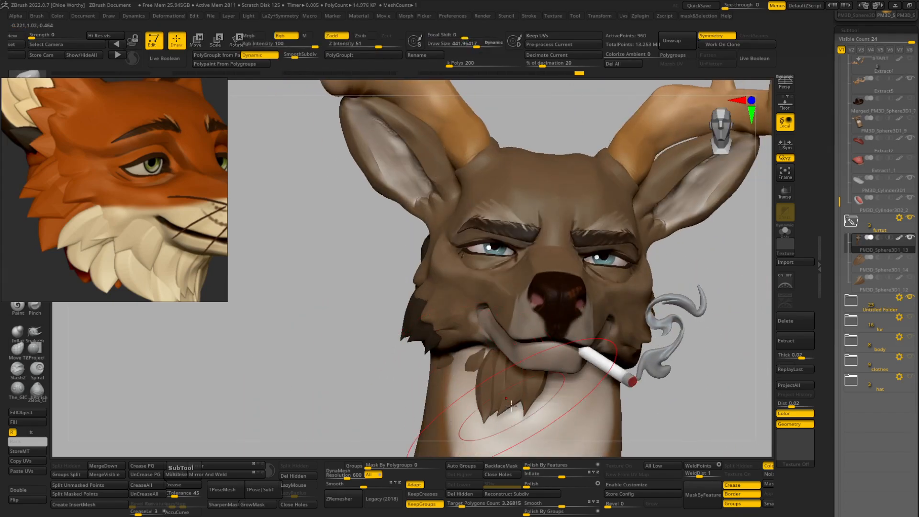
Step: Examine the deer photo and the wolf and fox head sculpts on the reference board for chin fur shapes
scroll(115, 210, down, 6)
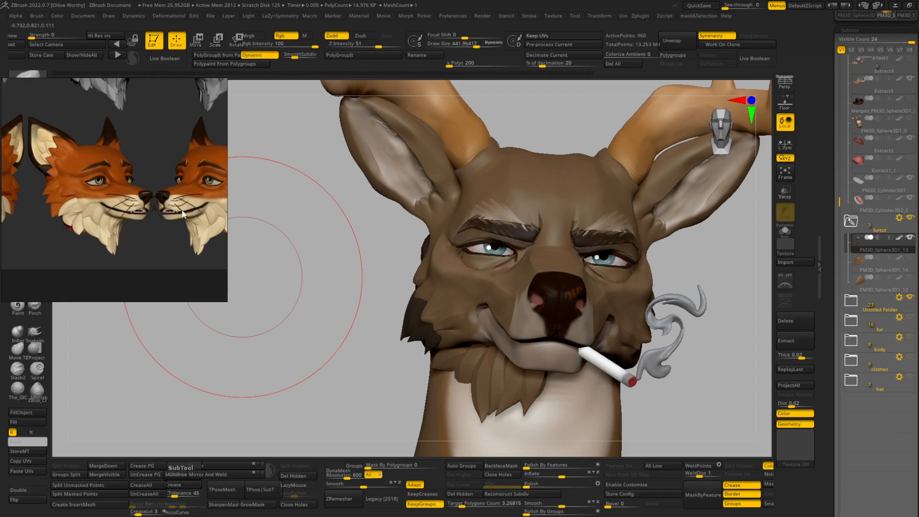
middle_drag(192, 213, 107, 226)
scroll(107, 226, down, 3)
middle_drag(199, 212, 160, 189)
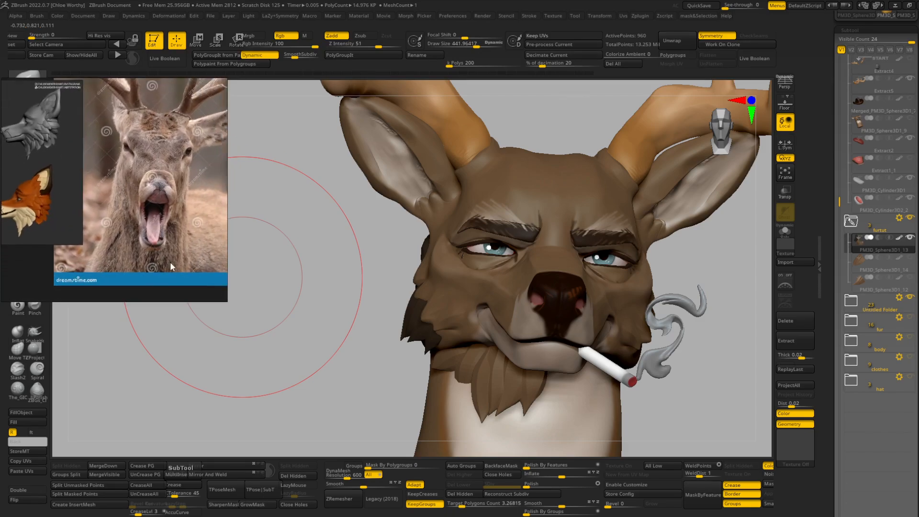
scroll(171, 262, up, 1)
scroll(118, 221, down, 3)
middle_drag(48, 191, 122, 209)
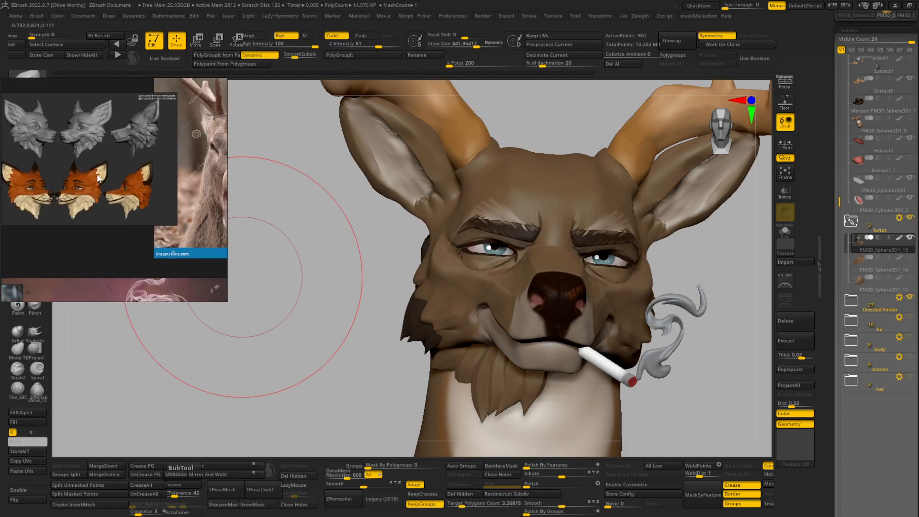
scroll(98, 178, up, 5)
Step: Shape the chin fur tuft around the underside of the jaw with the Move brush at draw size about 286
drag(360, 392, 550, 390)
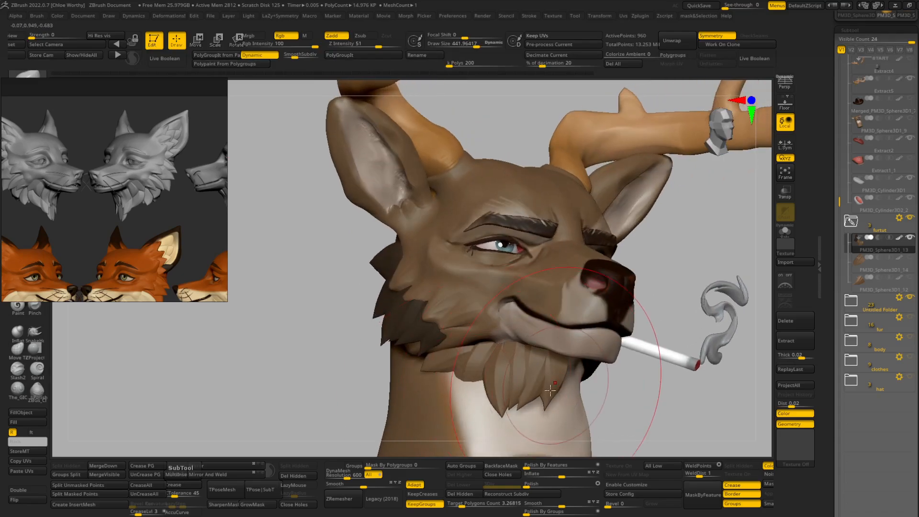
drag(680, 407, 498, 399)
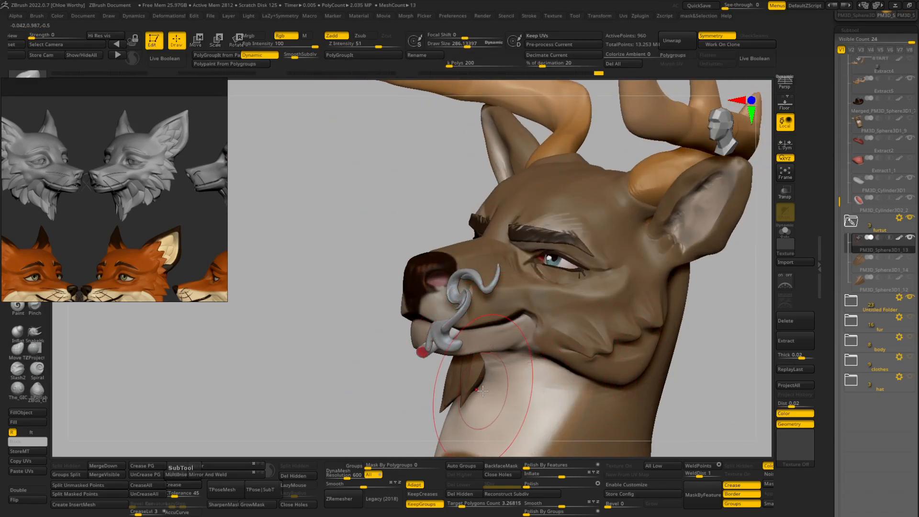
drag(428, 387, 466, 369)
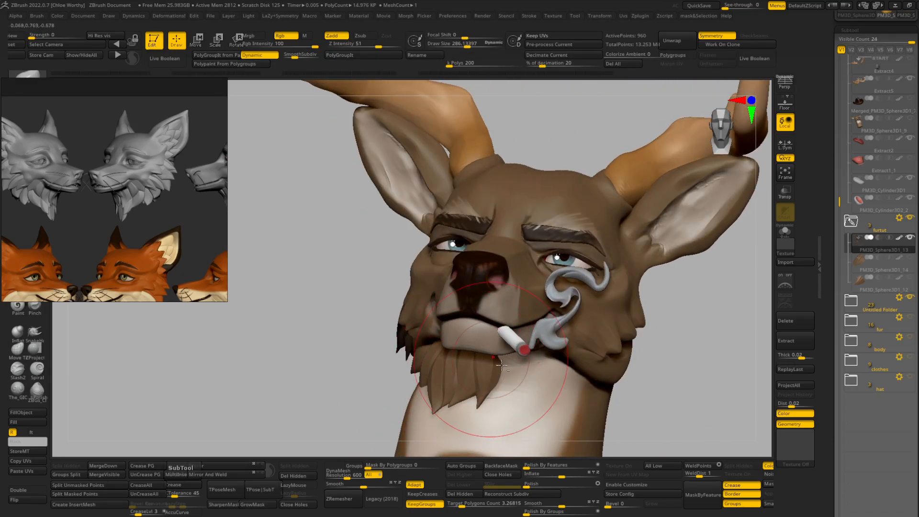
drag(663, 406, 597, 416)
drag(413, 418, 408, 416)
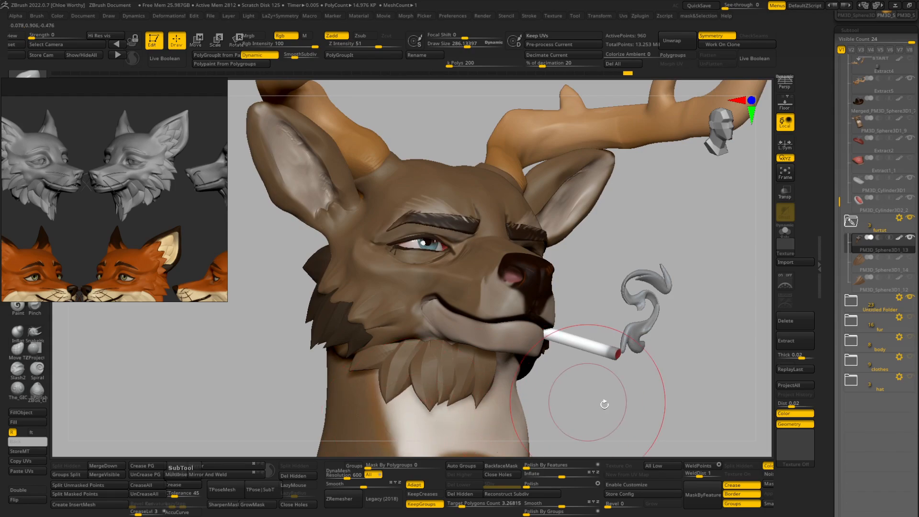
drag(604, 404, 429, 391)
drag(361, 410, 531, 417)
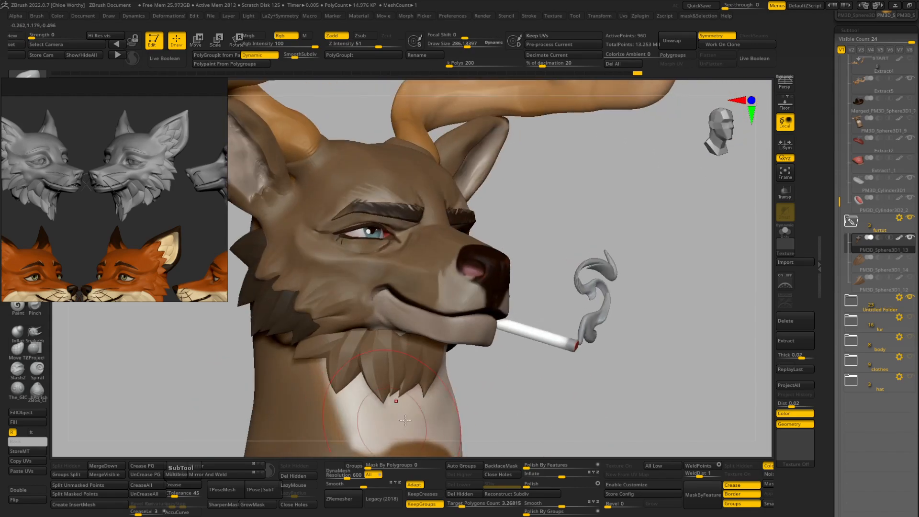
drag(517, 373, 337, 420)
Step: Check the fur's polygroups and split the masked points so cheek and chin fur become separate subtools
key(shift+f)
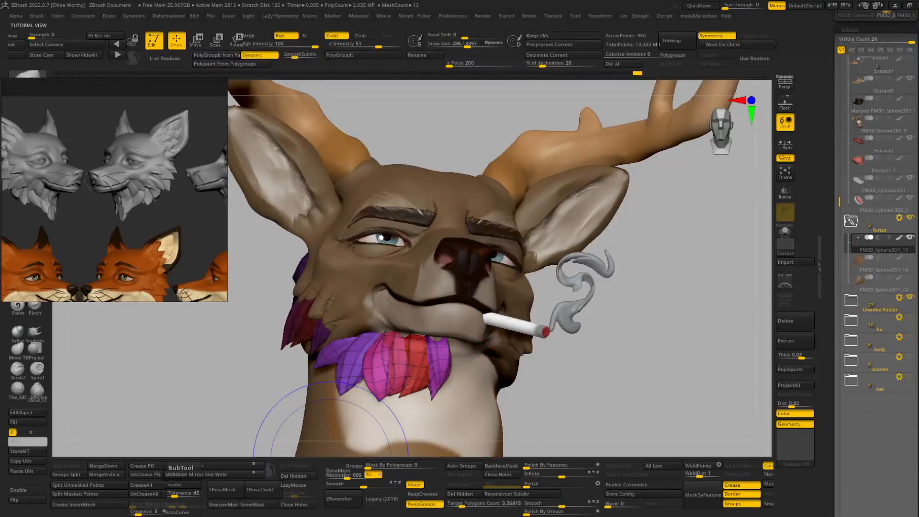
click(95, 493)
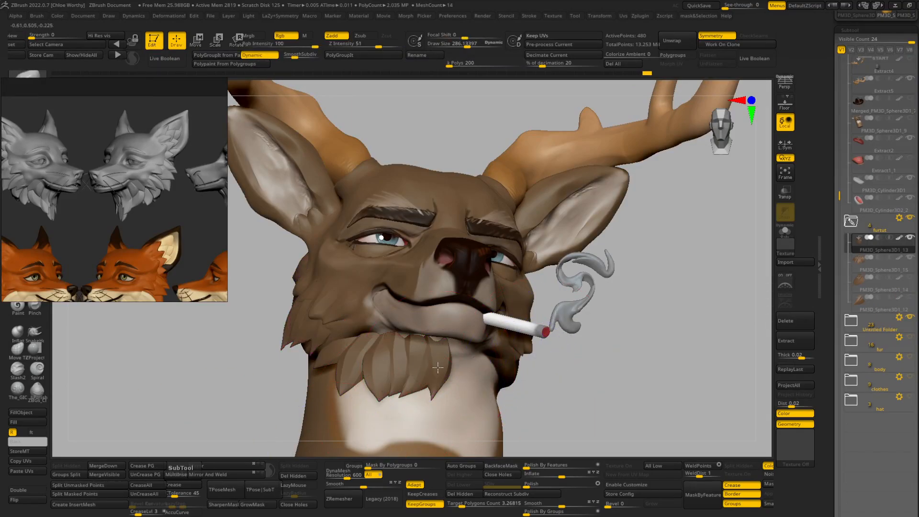
drag(531, 407, 452, 437)
key(shift+f)
key(shift+f)
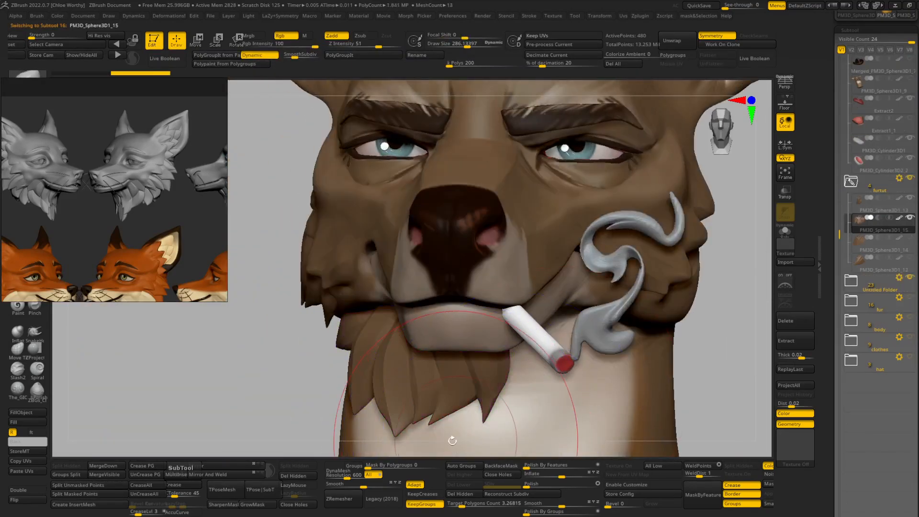
Step: Duplicate the chin fur subtool and mirror the copy to the other side of the chin
drag(276, 374, 259, 314)
drag(287, 345, 316, 431)
drag(664, 306, 460, 304)
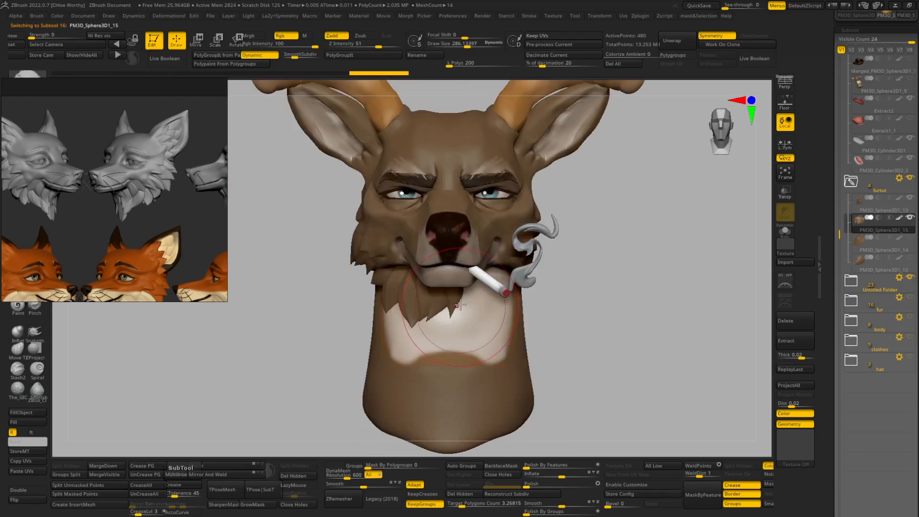
drag(517, 343, 421, 306)
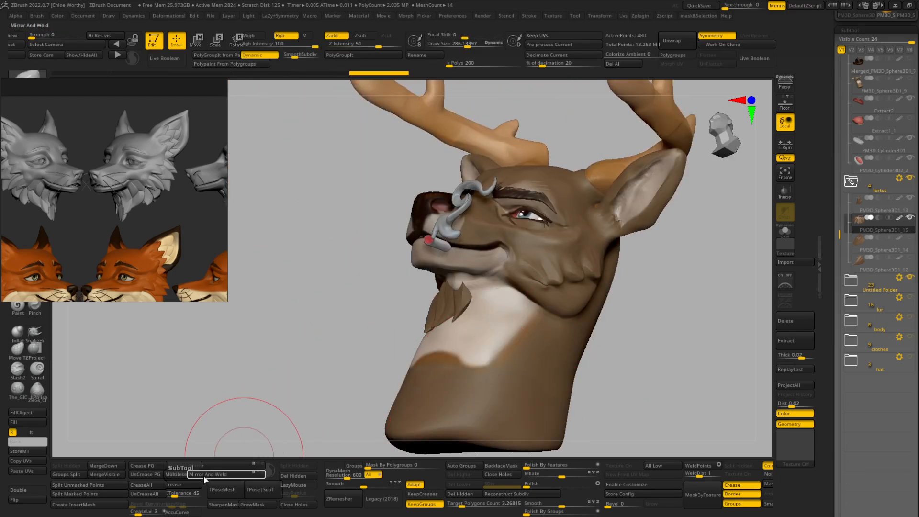
key(ctrl+shift+d)
click(214, 466)
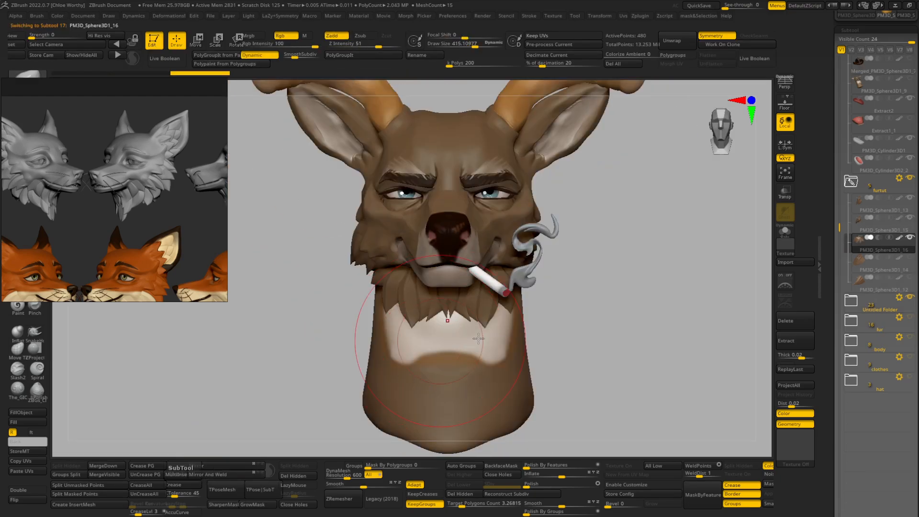
Step: Reshape the mirrored chin fur with the Move brush at draw size about 211 so it differs from the original
key(s)
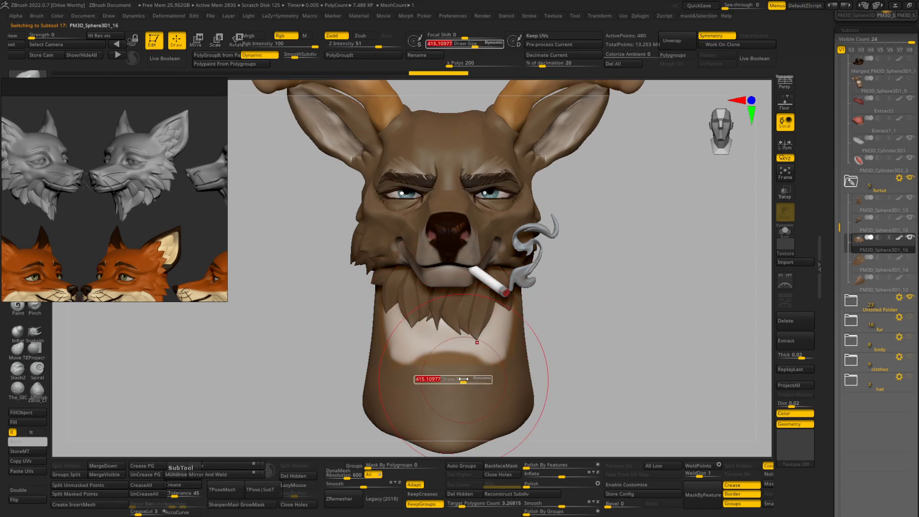
mouse_move(598, 344)
alt+mouse_down()
mouse_move(677, 402)
mouse_move(503, 366)
alt+mouse_up()
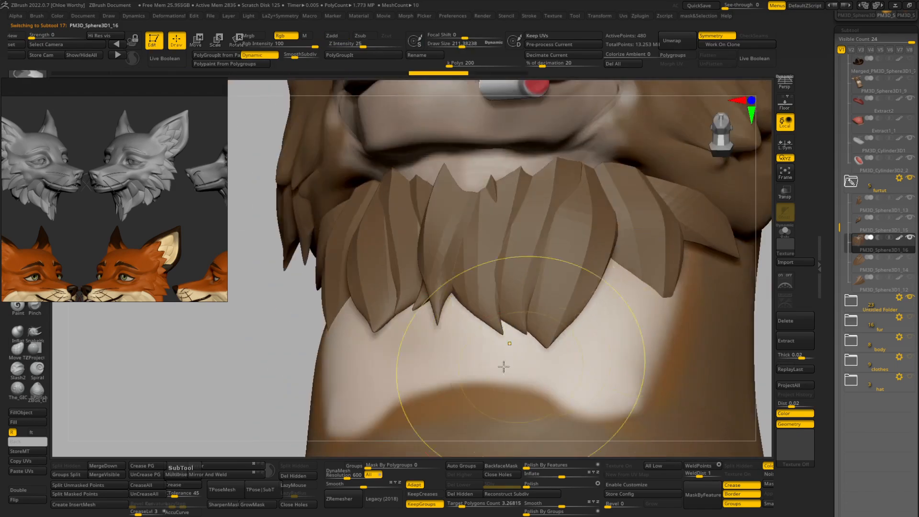
drag(478, 169, 490, 183)
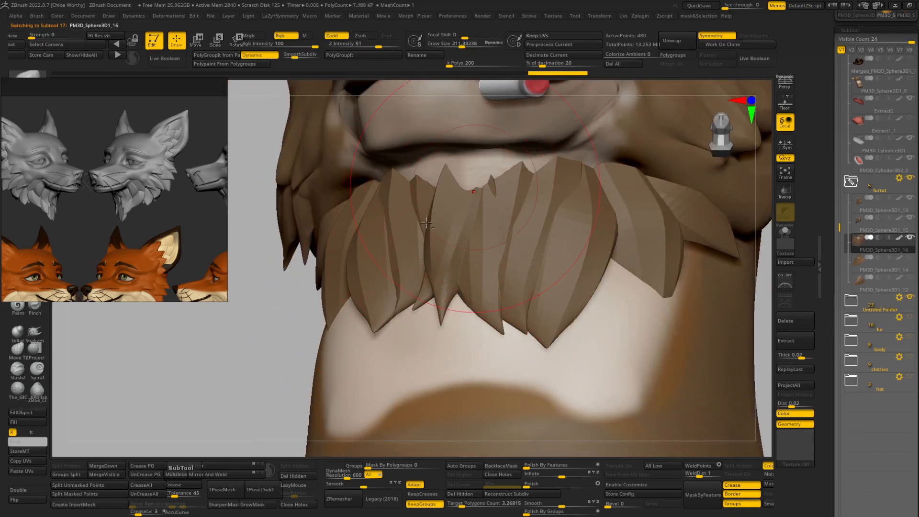
mouse_move(301, 331)
alt+mouse_down()
mouse_move(333, 296)
mouse_move(576, 279)
mouse_move(486, 269)
alt+mouse_up()
drag(550, 290, 530, 444)
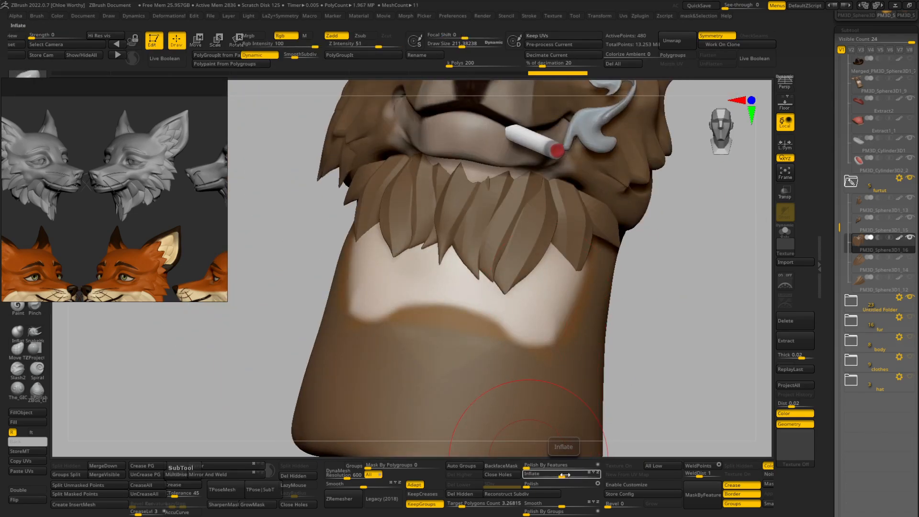
Step: Inflate the mirrored chin fur slightly and adjust its tips with the Move brush
drag(563, 475, 567, 476)
shift+drag(618, 416, 642, 416)
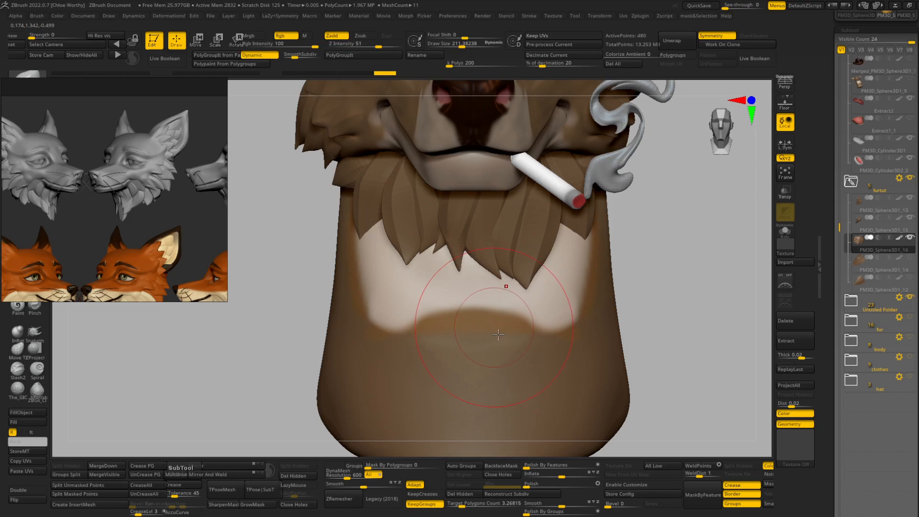
mouse_move(627, 331)
right_down()
mouse_move(618, 323)
mouse_move(424, 402)
mouse_move(395, 389)
mouse_move(577, 336)
right_up()
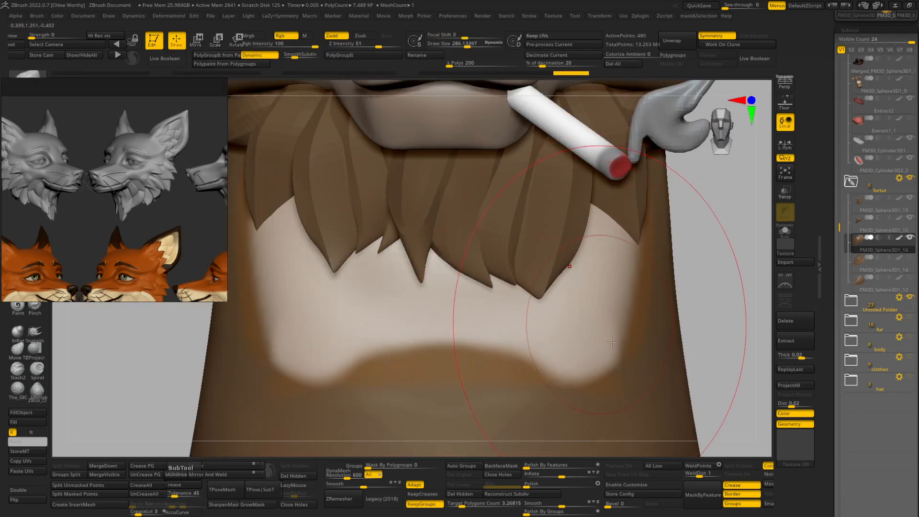
ctrl+right_drag(673, 311, 724, 327)
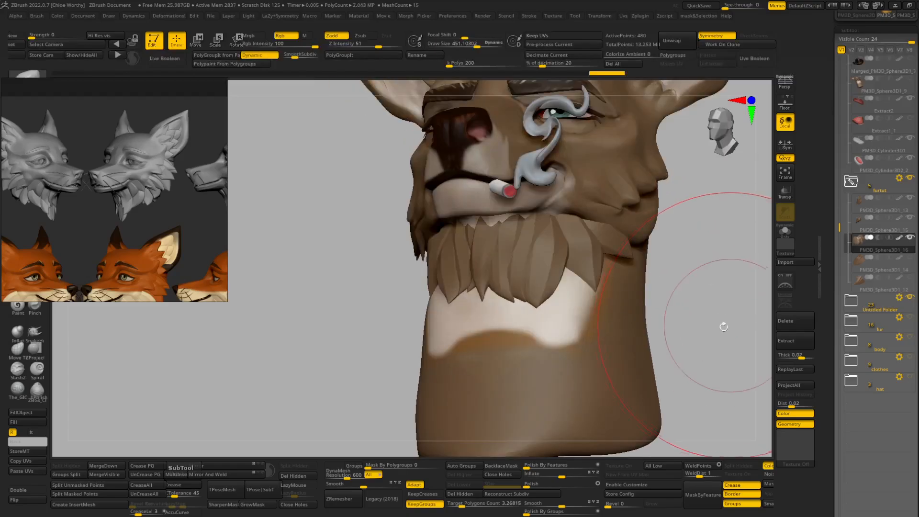
Step: Isolate one central clump of the mirrored chin fur, reverse the visibility to hide it and delete the hidden geometry
ctrl+shift+click(477, 288)
ctrl+shift+drag(259, 335, 306, 344)
shift+right_drag(333, 348, 449, 434)
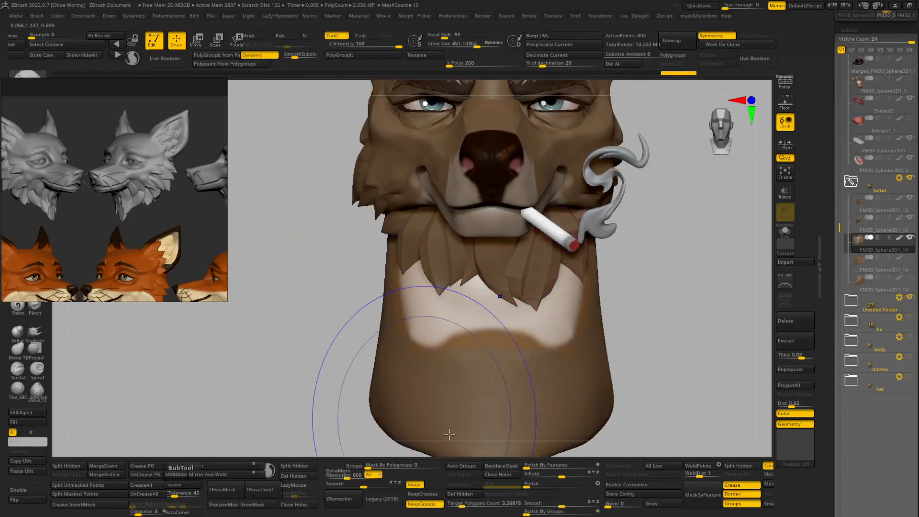
key(1)
click(460, 494)
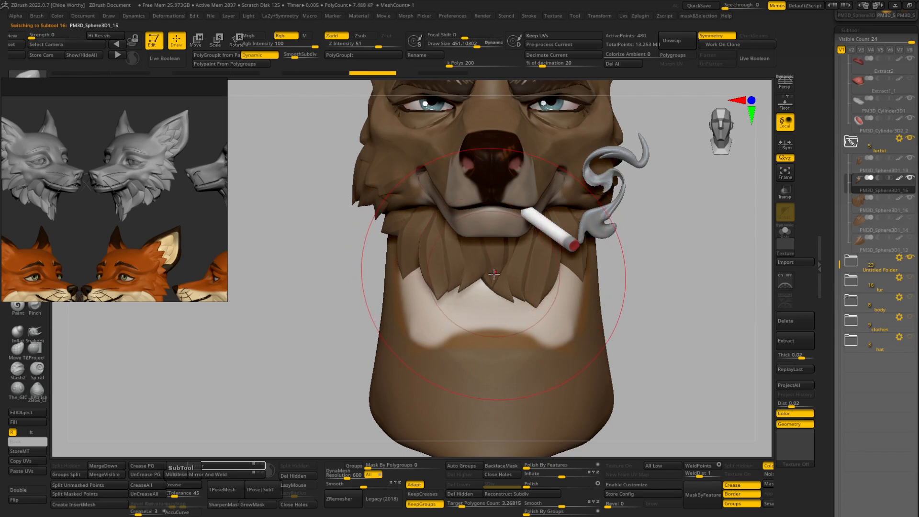
Step: Reselect the mirrored chin fur and adjust its central clumps with the Move brush at draw size about 208
alt+click(504, 288)
key(s)
drag(504, 290, 513, 290)
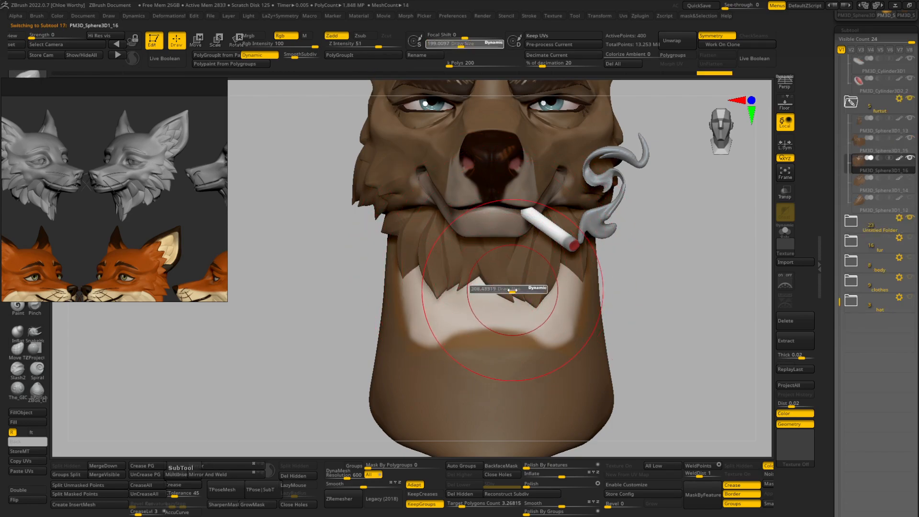
Step: Fill both chin fur subtools with the cream throat colour and refine how the clumps sit under the jaw
alt+click(441, 287)
key(ctrl+f)
drag(689, 335, 586, 304)
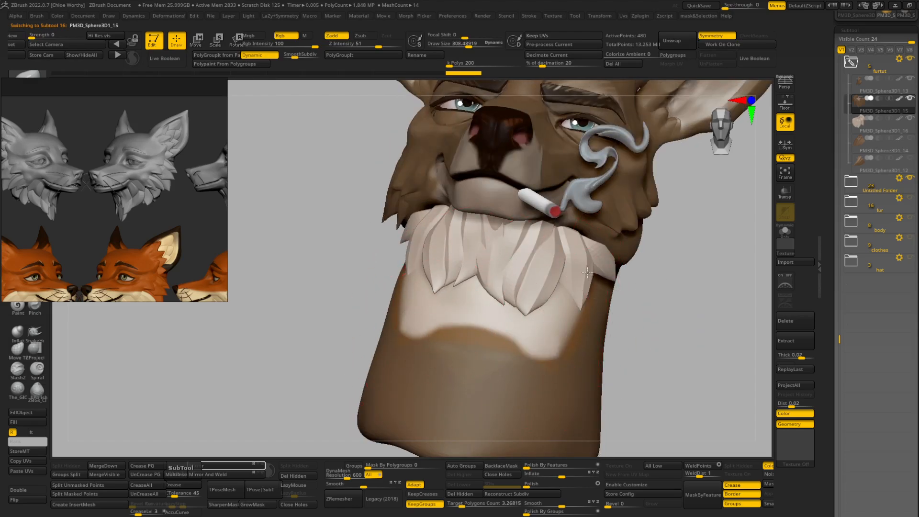
mouse_move(587, 273)
right_down()
mouse_move(653, 308)
mouse_move(761, 296)
mouse_move(716, 326)
mouse_move(689, 297)
mouse_move(670, 316)
right_up()
right_drag(670, 316, 604, 294)
mouse_move(408, 272)
right_down()
mouse_move(439, 260)
mouse_move(389, 351)
mouse_move(392, 383)
mouse_move(283, 332)
mouse_move(597, 314)
mouse_move(636, 259)
mouse_move(654, 397)
mouse_move(679, 370)
mouse_move(609, 356)
right_up()
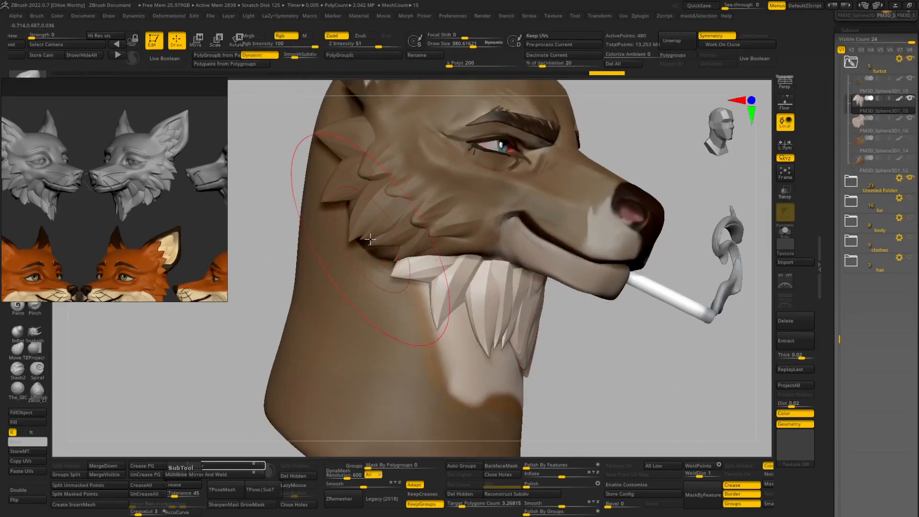
Step: Select the cheek fur subtool and rotate and reposition its rear clumps behind the jaw with the transform gizmo
right_drag(614, 173, 558, 341)
key(w)
click(449, 287)
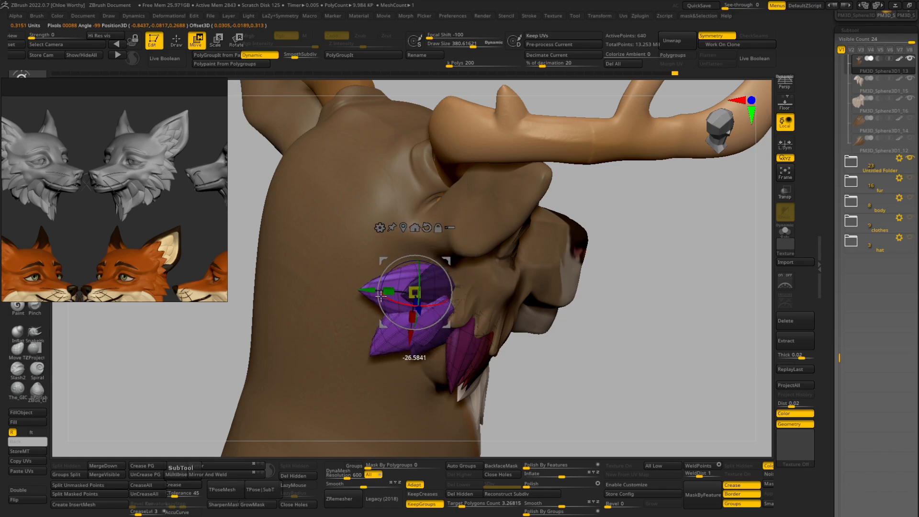
key(w)
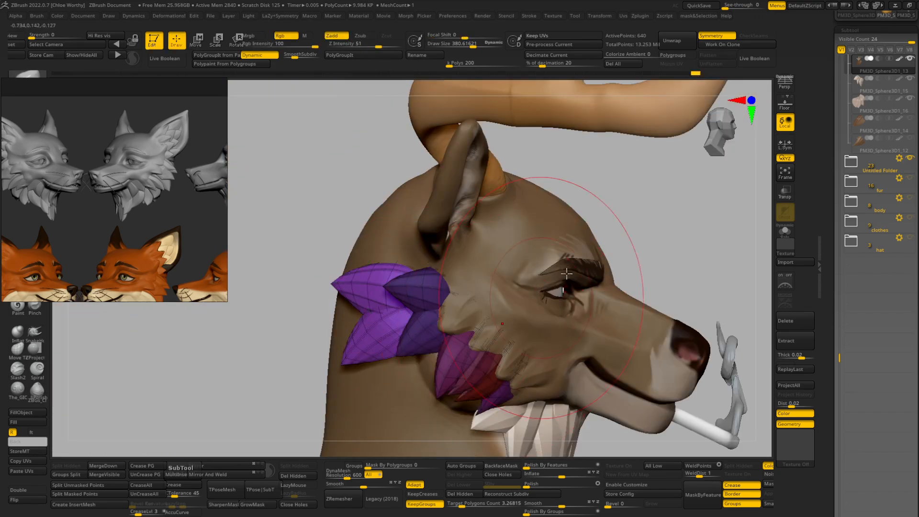
drag(651, 254, 695, 304)
mouse_move(515, 306)
ctrl+mouse_down()
mouse_move(354, 352)
mouse_move(363, 277)
mouse_move(379, 352)
mouse_move(390, 320)
ctrl+mouse_up()
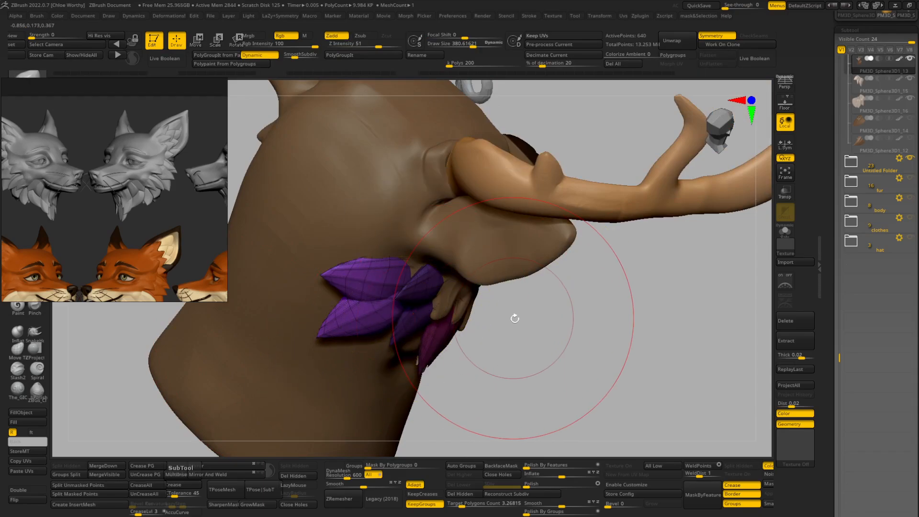
mouse_move(515, 318)
mouse_down()
mouse_move(507, 348)
mouse_move(290, 355)
mouse_move(279, 453)
mouse_move(310, 411)
mouse_move(301, 411)
mouse_move(533, 345)
mouse_move(606, 300)
mouse_move(598, 357)
mouse_move(303, 341)
mouse_up()
key(w)
key(q)
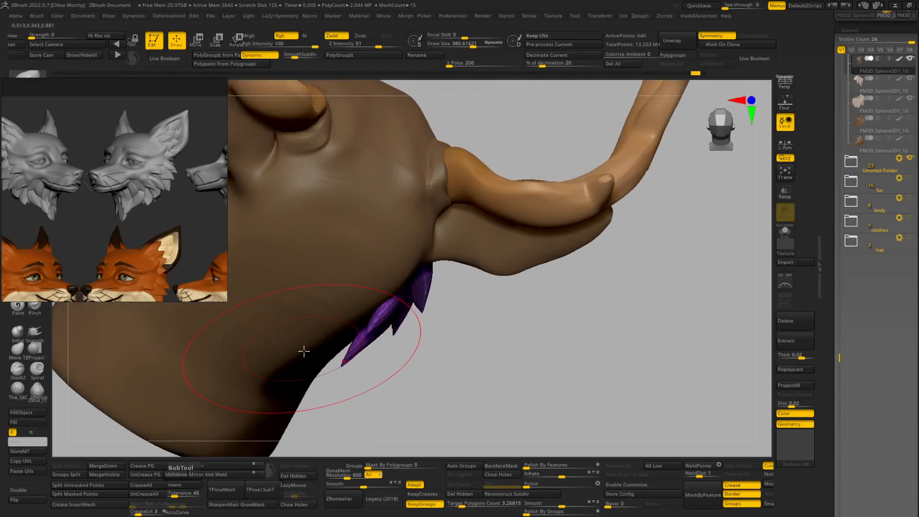
Step: Angle the rearmost cheek fur clumps closer against the neck below the ear
drag(516, 366, 420, 328)
key(w)
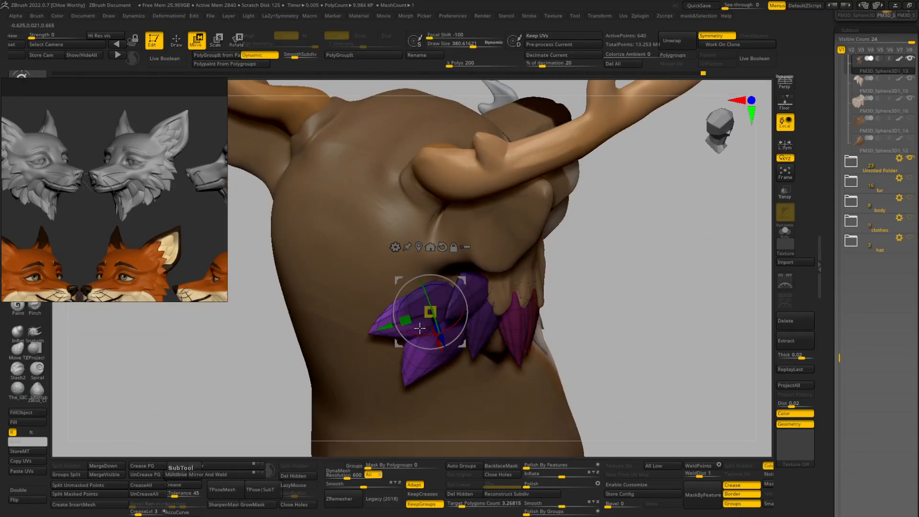
mouse_move(578, 278)
alt+mouse_down()
mouse_move(566, 254)
mouse_move(593, 292)
mouse_move(432, 367)
alt+mouse_up()
key(q)
key(w)
key(q)
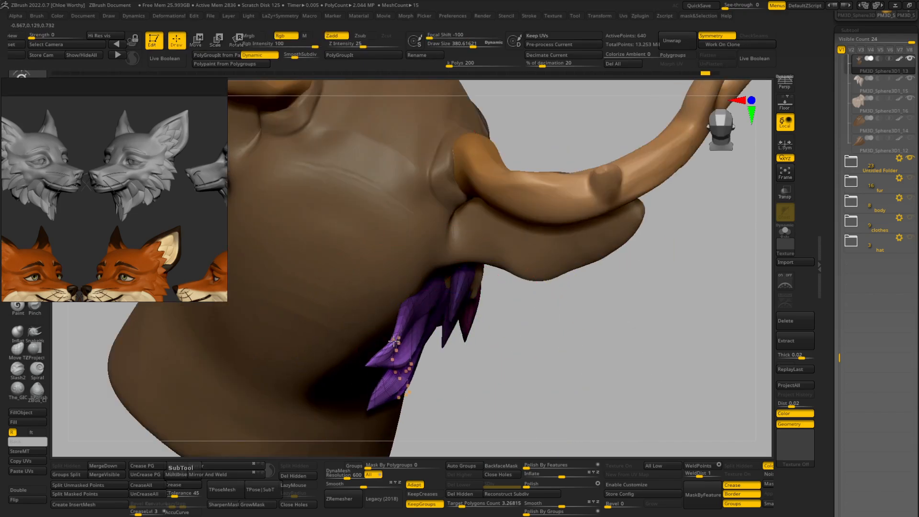
Step: Undo the last cheek fur change and refit the rear clumps to the neck with the Move brush at draw size about 258
key(ctrl+z)
key(q)
drag(549, 377, 484, 342)
key(shift+f)
alt+drag(675, 358, 361, 369)
key(shift+f)
key(w)
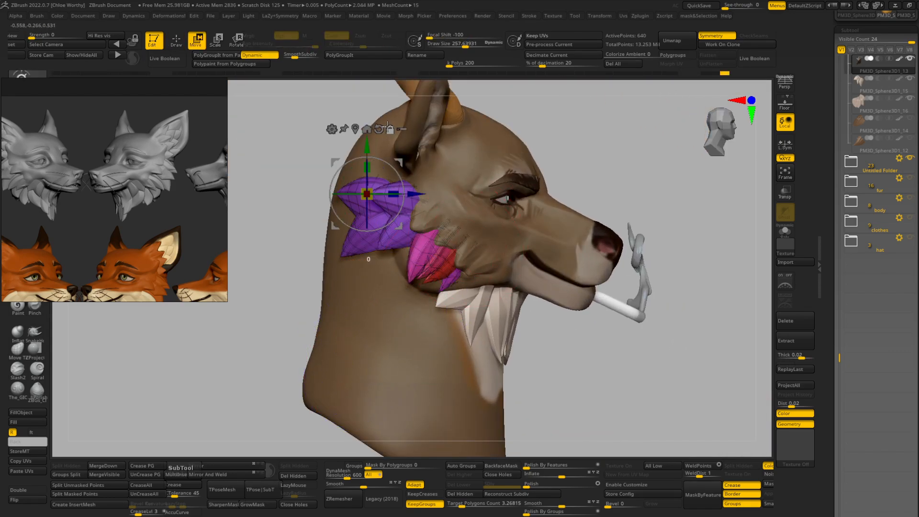
Step: Duplicate the cheek fur clumps with the gizmo and split the masked points into a separate subtool
drag(569, 168, 517, 172)
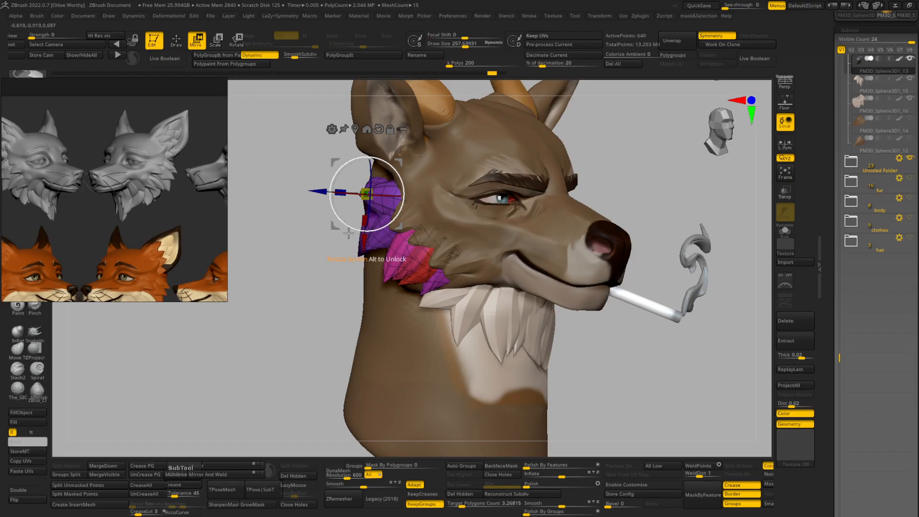
ctrl+drag(362, 240, 362, 259)
drag(272, 349, 316, 353)
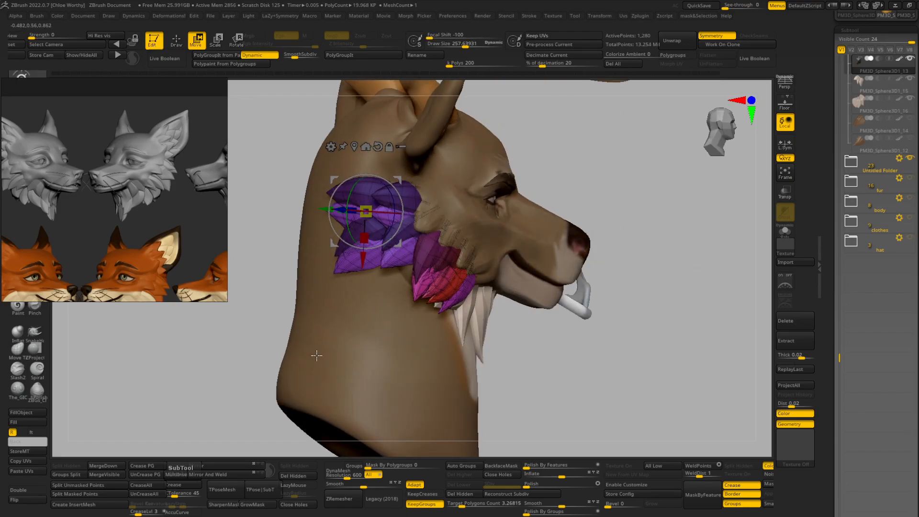
key(shift+f)
key(q)
click(108, 493)
key(shift+f)
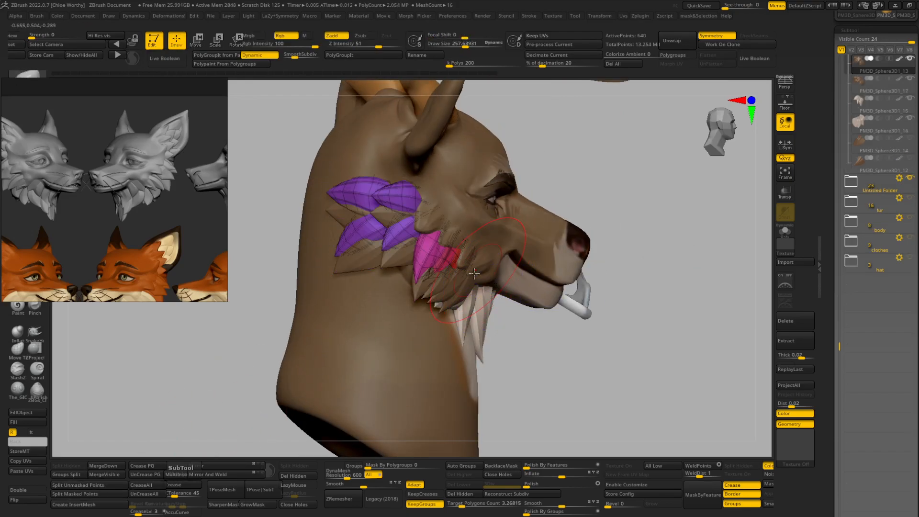
Step: Pull the lower cheek fur layer down and under the original clumps with the Move brush at draw size about 733
drag(445, 268, 435, 303)
right_drag(435, 304, 425, 252)
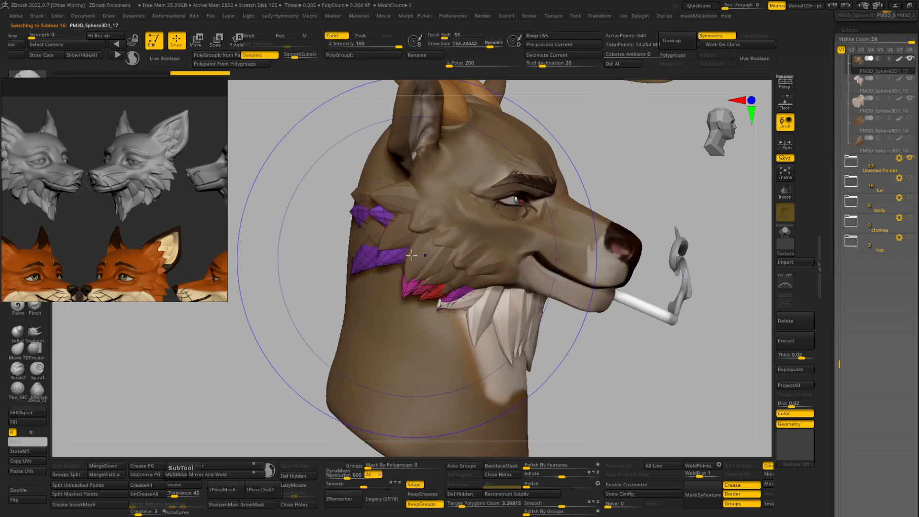
key(shift+f)
drag(722, 194, 622, 201)
right_drag(436, 372, 613, 343)
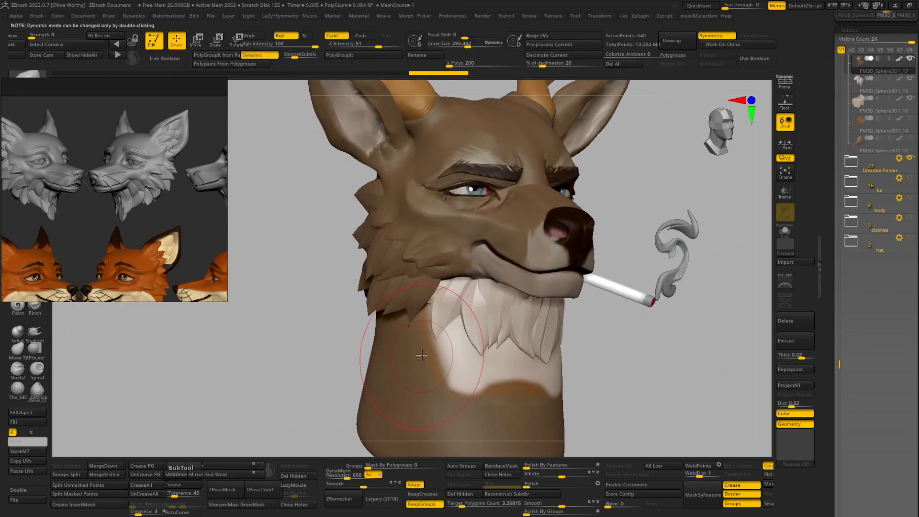
Step: Shape the lower cheek fur along the jaw and neck with the Move brush, raising the draw size to about 423
drag(593, 330, 670, 343)
key(s)
drag(674, 343, 694, 342)
drag(689, 349, 637, 354)
mouse_move(438, 351)
mouse_down()
mouse_move(287, 359)
mouse_move(593, 361)
mouse_move(463, 324)
mouse_up()
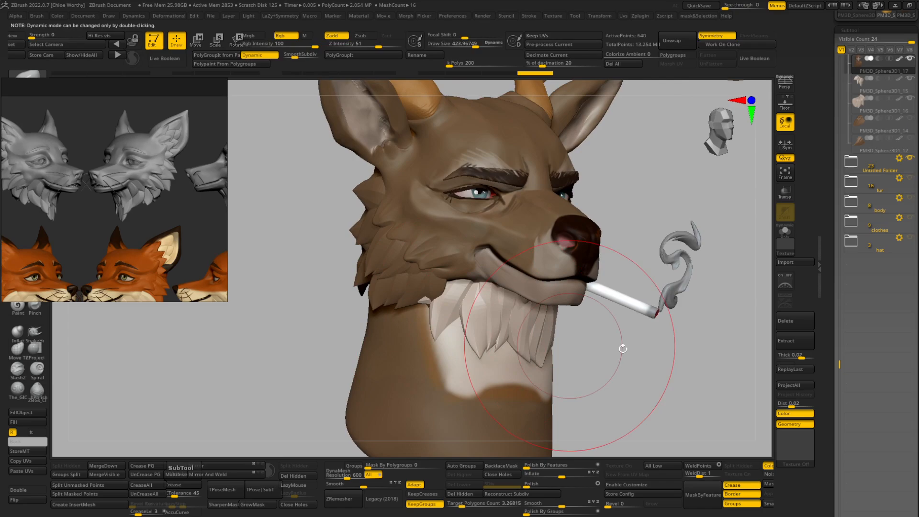
drag(622, 349, 485, 332)
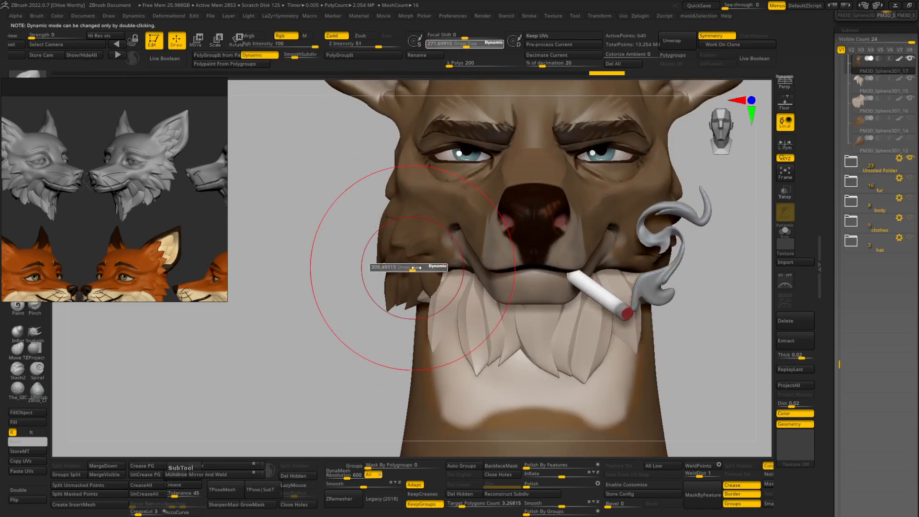
Step: Adjust the lower cheek fur's silhouette from the front with the Move brush at draw size about 389
drag(416, 267, 422, 268)
drag(287, 335, 397, 342)
drag(699, 353, 622, 347)
mouse_move(334, 276)
mouse_down()
mouse_move(304, 334)
mouse_move(268, 353)
mouse_move(311, 343)
mouse_move(341, 282)
mouse_up()
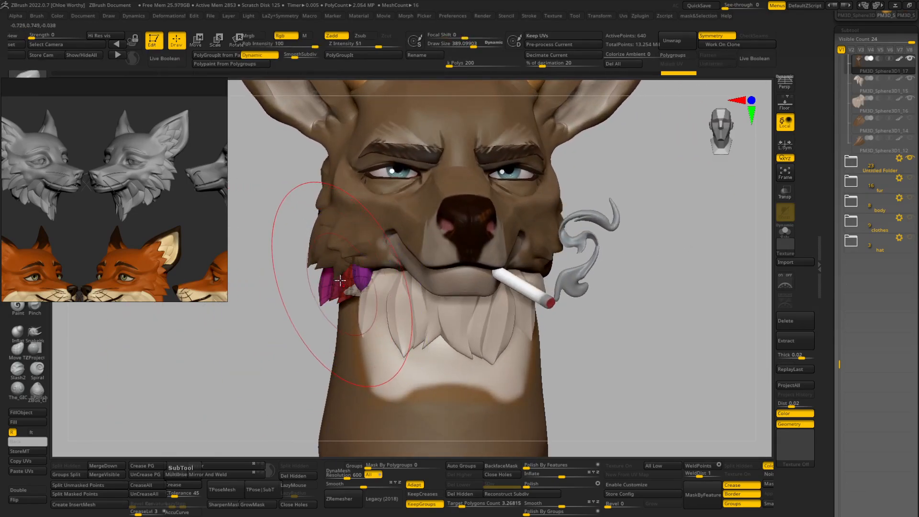
alt+drag(333, 314, 379, 316)
key(shift+f)
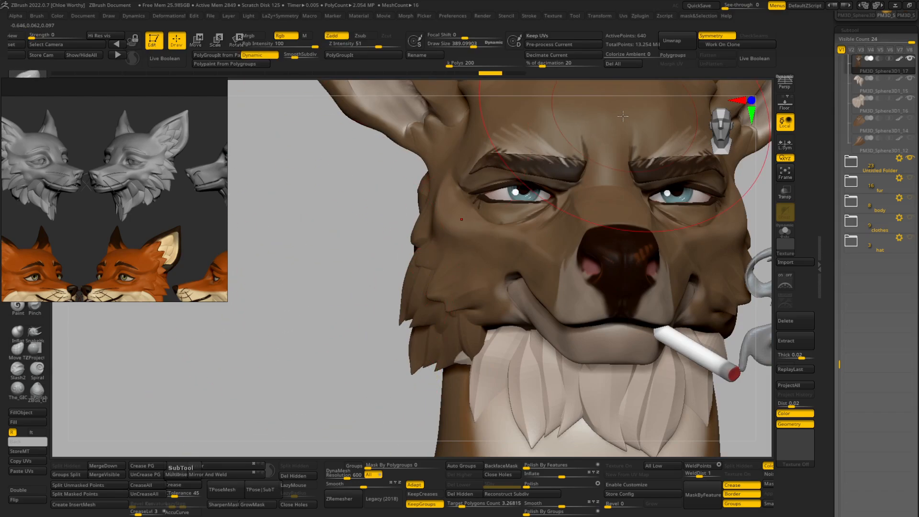
Step: Redo the last fur strokes and reshape the lower clumps beside the chin fur at draw size about 470
key(ctrl+shift+z)
mouse_move(364, 376)
mouse_down()
mouse_move(329, 365)
mouse_move(374, 373)
mouse_up()
key(ctrl+shift+z)
key(s)
drag(470, 392, 460, 392)
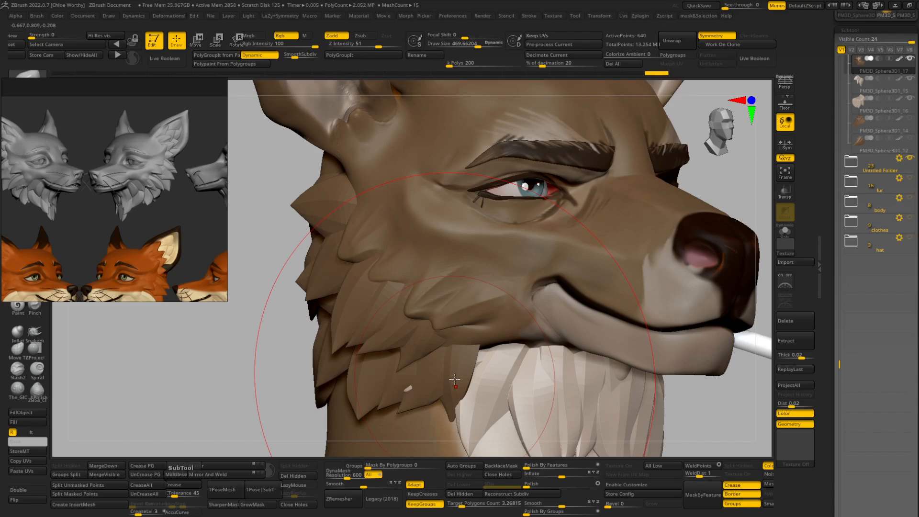
drag(312, 402, 326, 359)
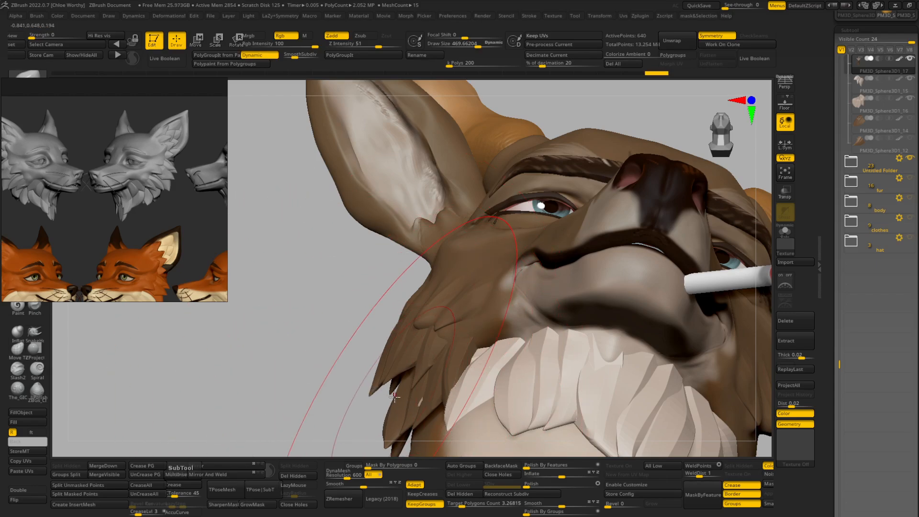
Step: Adjust the lower cheek fur tips from below the jaw with the Move brush at draw size about 324
alt+drag(347, 449, 331, 395)
key(s)
drag(331, 396, 323, 395)
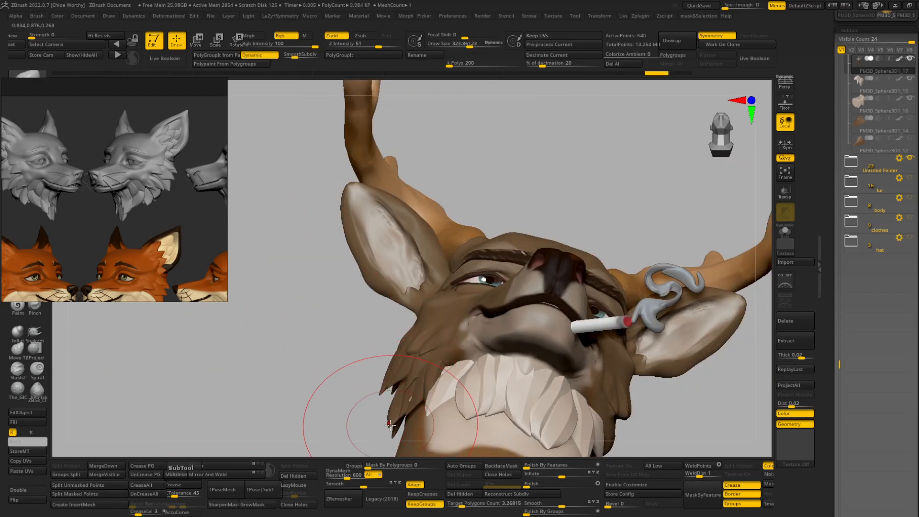
mouse_move(352, 435)
mouse_down()
mouse_move(401, 432)
mouse_move(380, 428)
mouse_up()
key(s)
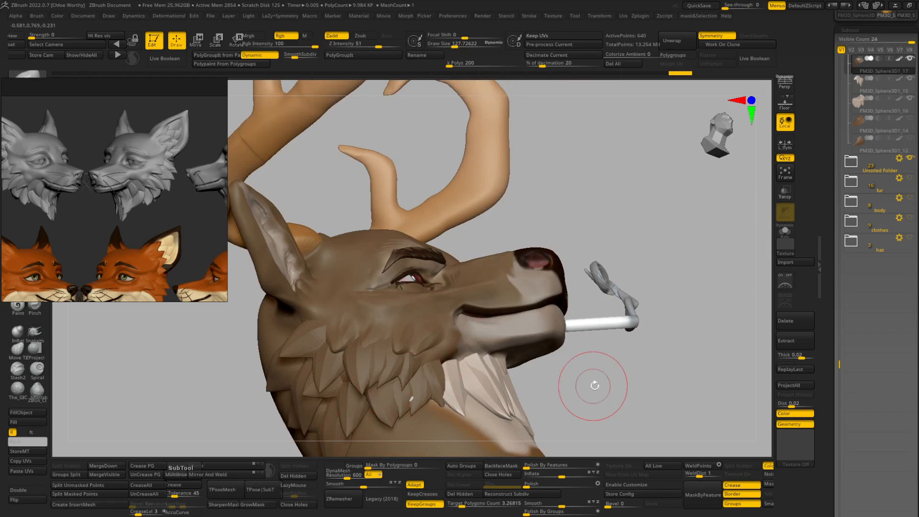
Step: Refine the lower cheek fur's flow from the side and front with the Move brush at draw size about 442
drag(594, 385, 536, 383)
drag(316, 414, 359, 457)
shift+drag(626, 416, 528, 408)
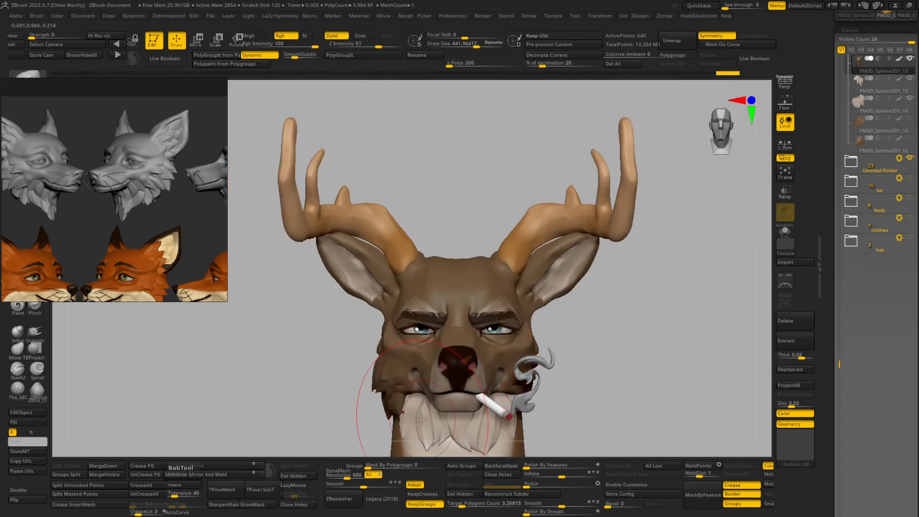
mouse_move(608, 421)
mouse_down()
mouse_move(706, 315)
mouse_move(410, 384)
mouse_move(416, 363)
mouse_move(407, 348)
mouse_up()
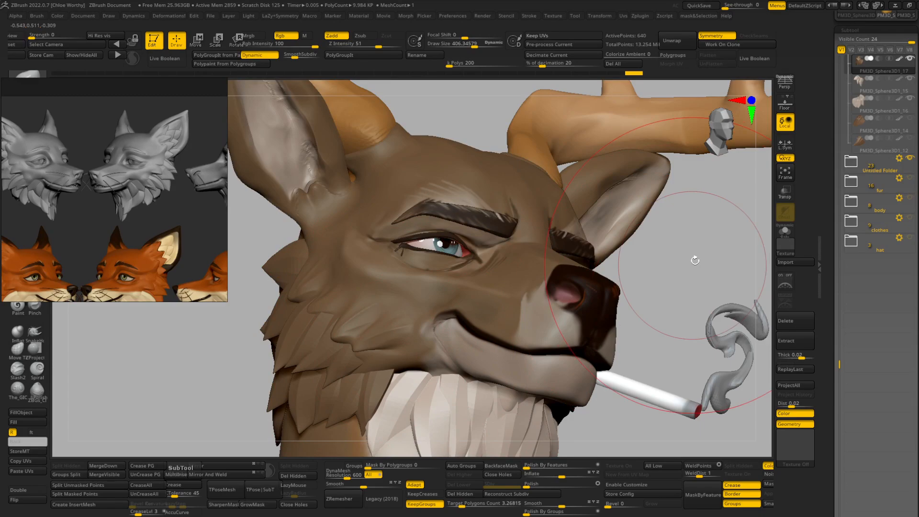
Step: Mirror and weld both cheek fur subtools onto the other side of the head
drag(695, 260, 665, 225)
mouse_move(740, 391)
alt+mouse_down()
mouse_move(699, 369)
mouse_move(737, 383)
alt+mouse_up()
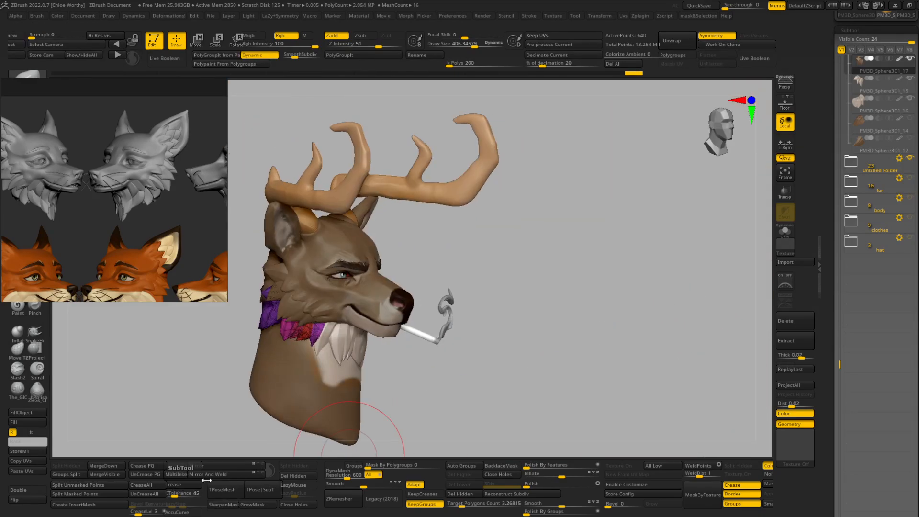
drag(540, 226, 436, 320)
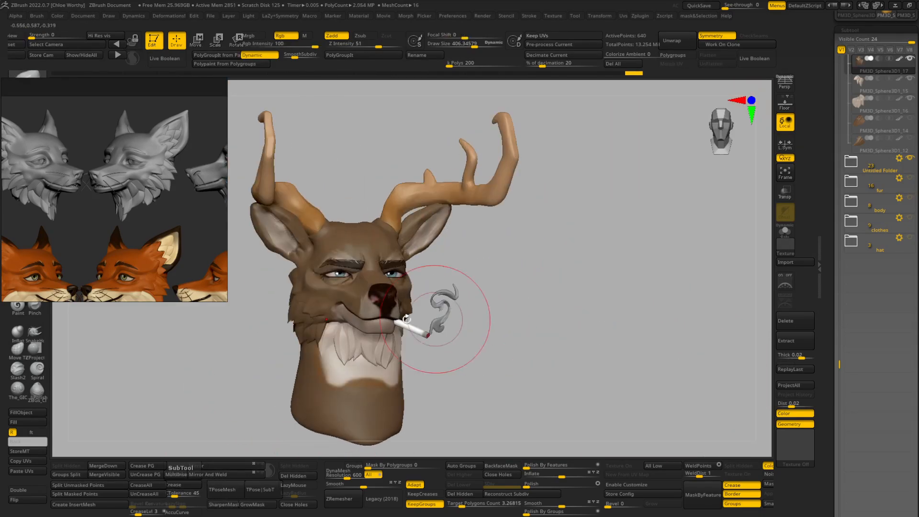
key(shift+f)
drag(271, 451, 481, 371)
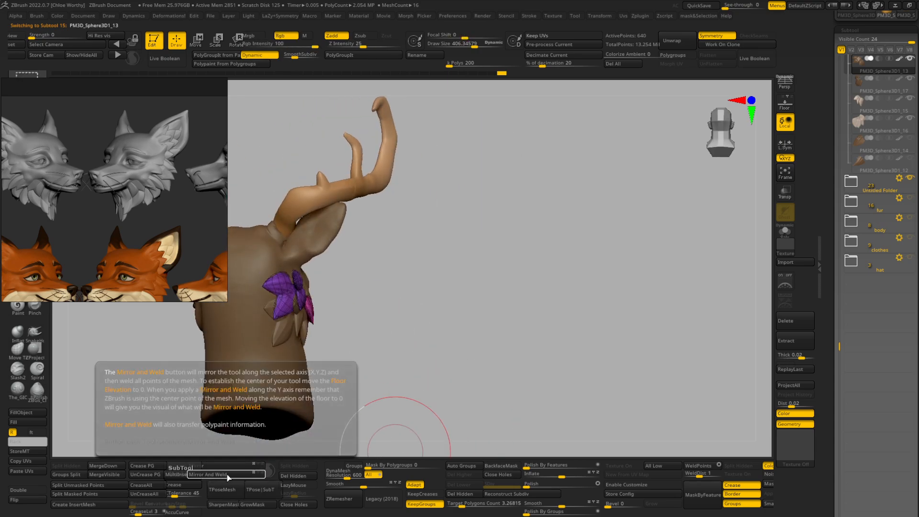
click(229, 475)
Step: Select the chin fur subtool and adjust its clumps under the jaw with the Move brush at draw size about 339
shift+drag(494, 335, 568, 351)
alt+drag(577, 273, 523, 330)
right_drag(523, 329, 351, 334)
alt+click(391, 341)
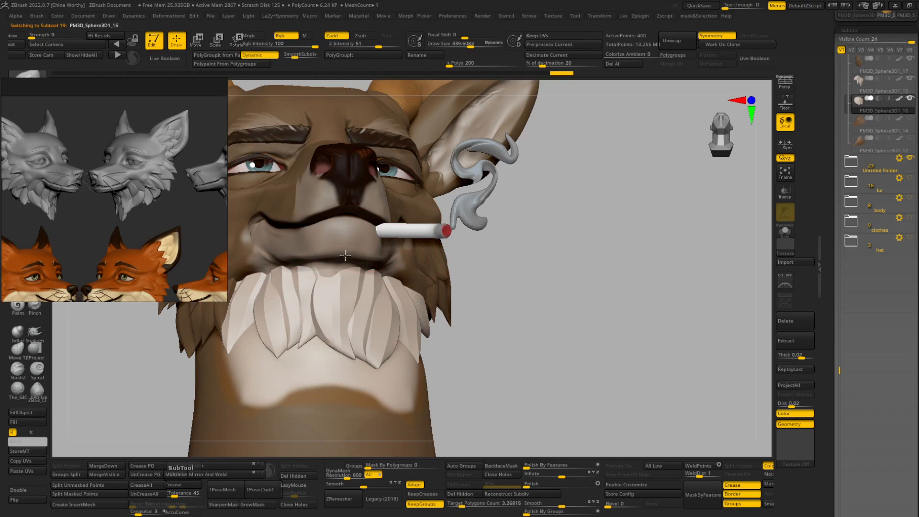
ctrl+right_drag(511, 315, 362, 357)
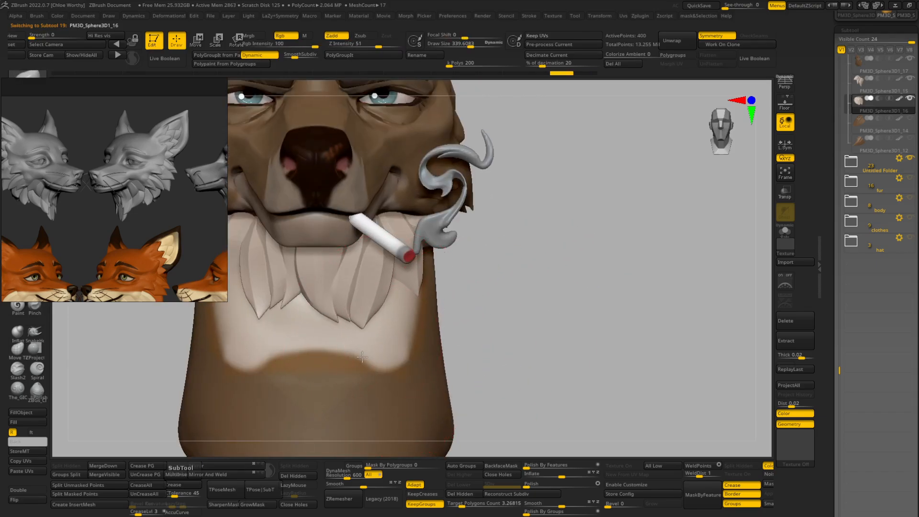
drag(411, 336, 752, 370)
right_drag(752, 370, 695, 253)
Step: Dismiss the fox reference image and examine the whole deer head's fur from several angles
drag(681, 233, 102, 265)
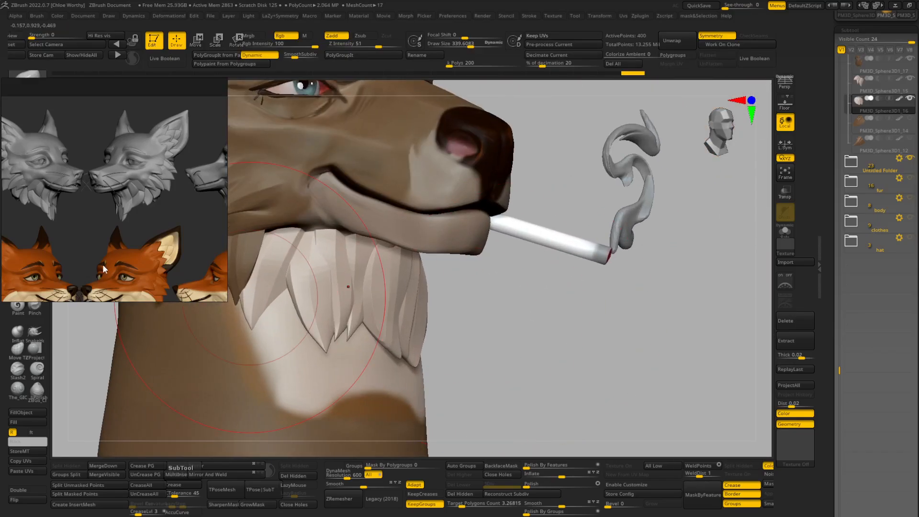
ctrl+right_drag(590, 392, 595, 336)
drag(595, 336, 293, 345)
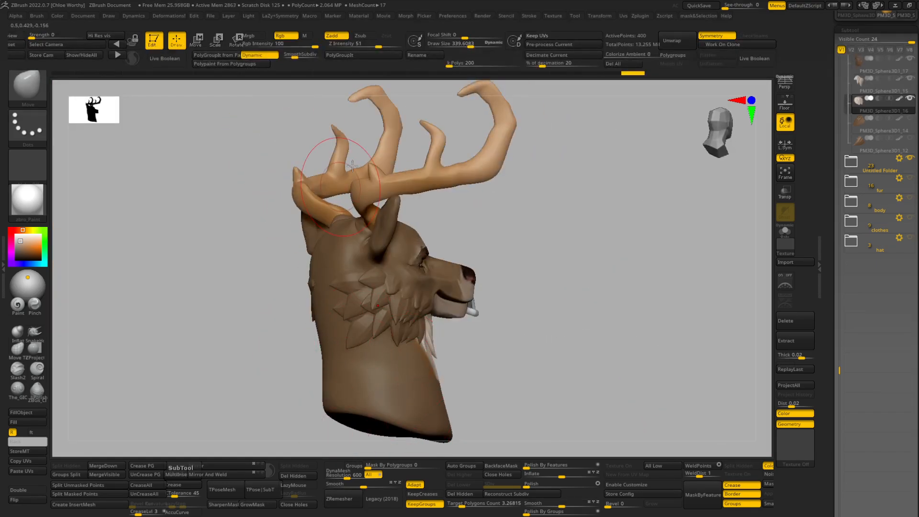